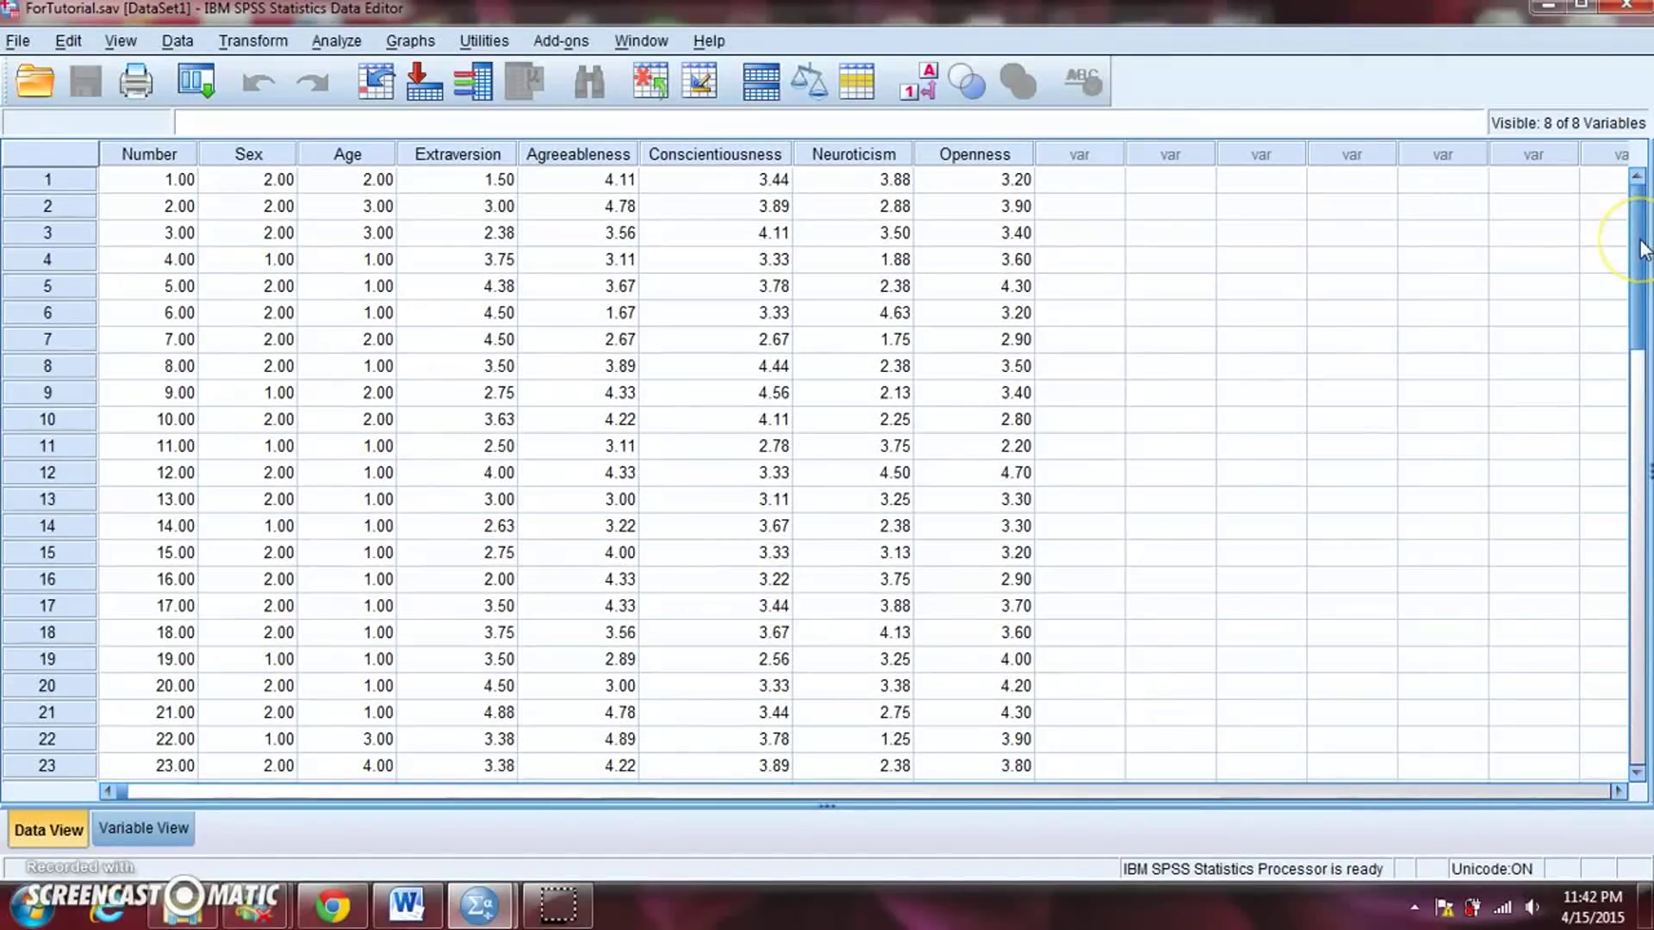
Widen the Name column in the variable definitions so the full variable names fit, and return to the data sheet.
mouse_move(1641, 249)
mouse_down()
mouse_move(1641, 448)
mouse_move(1641, 228)
mouse_up()
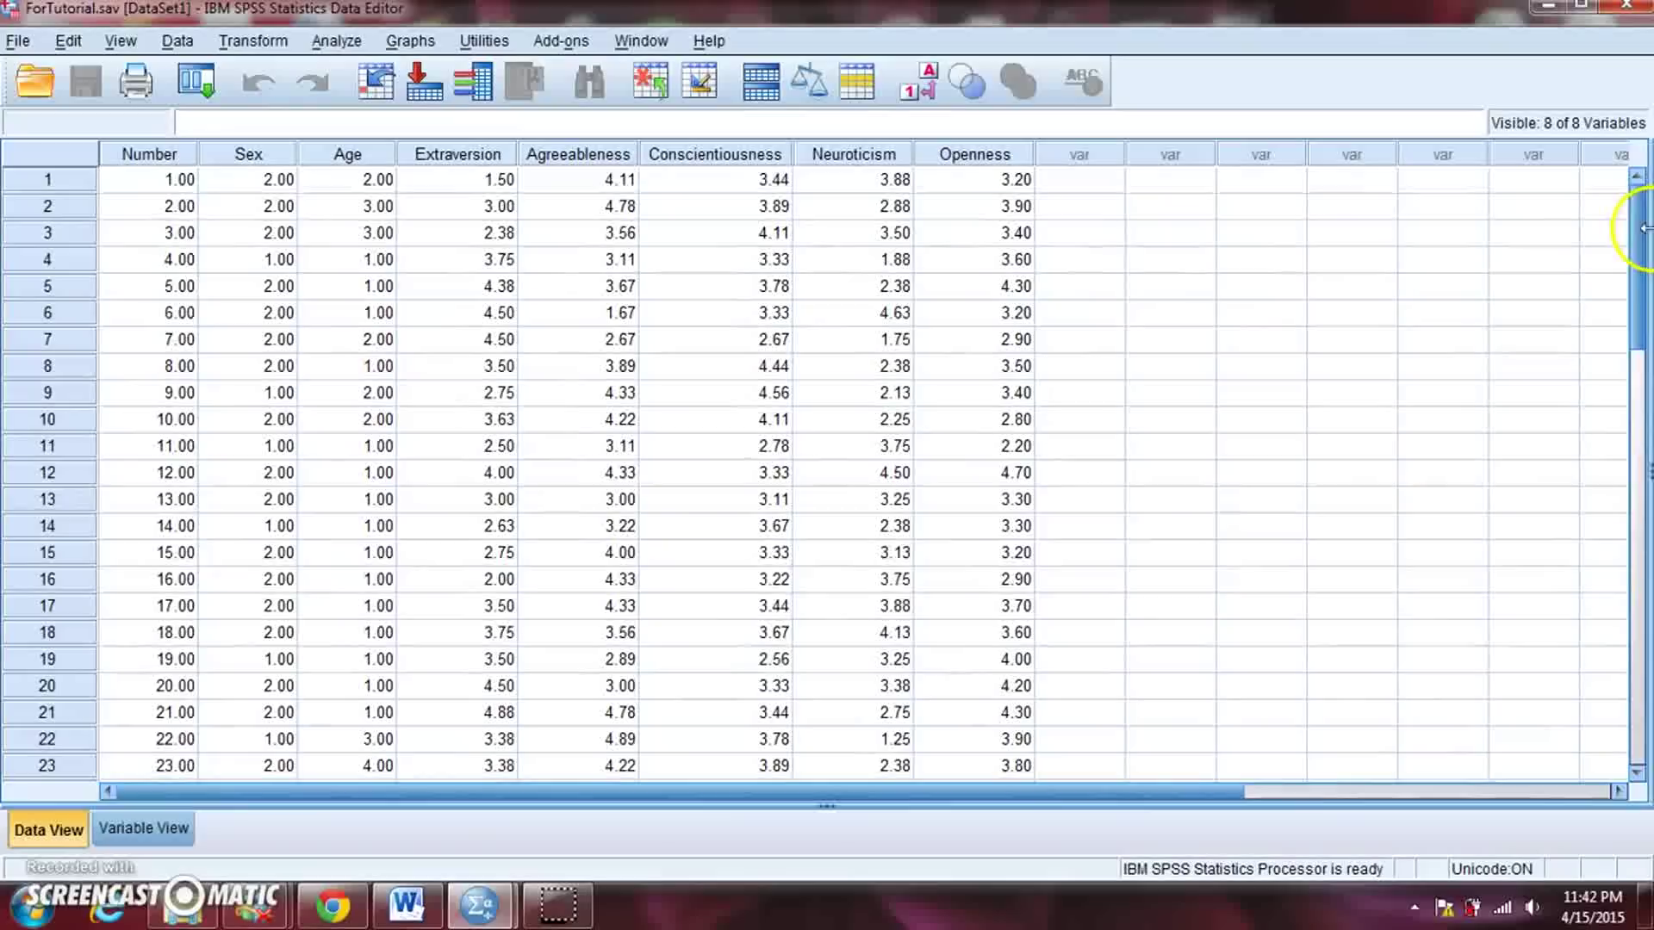
click(181, 829)
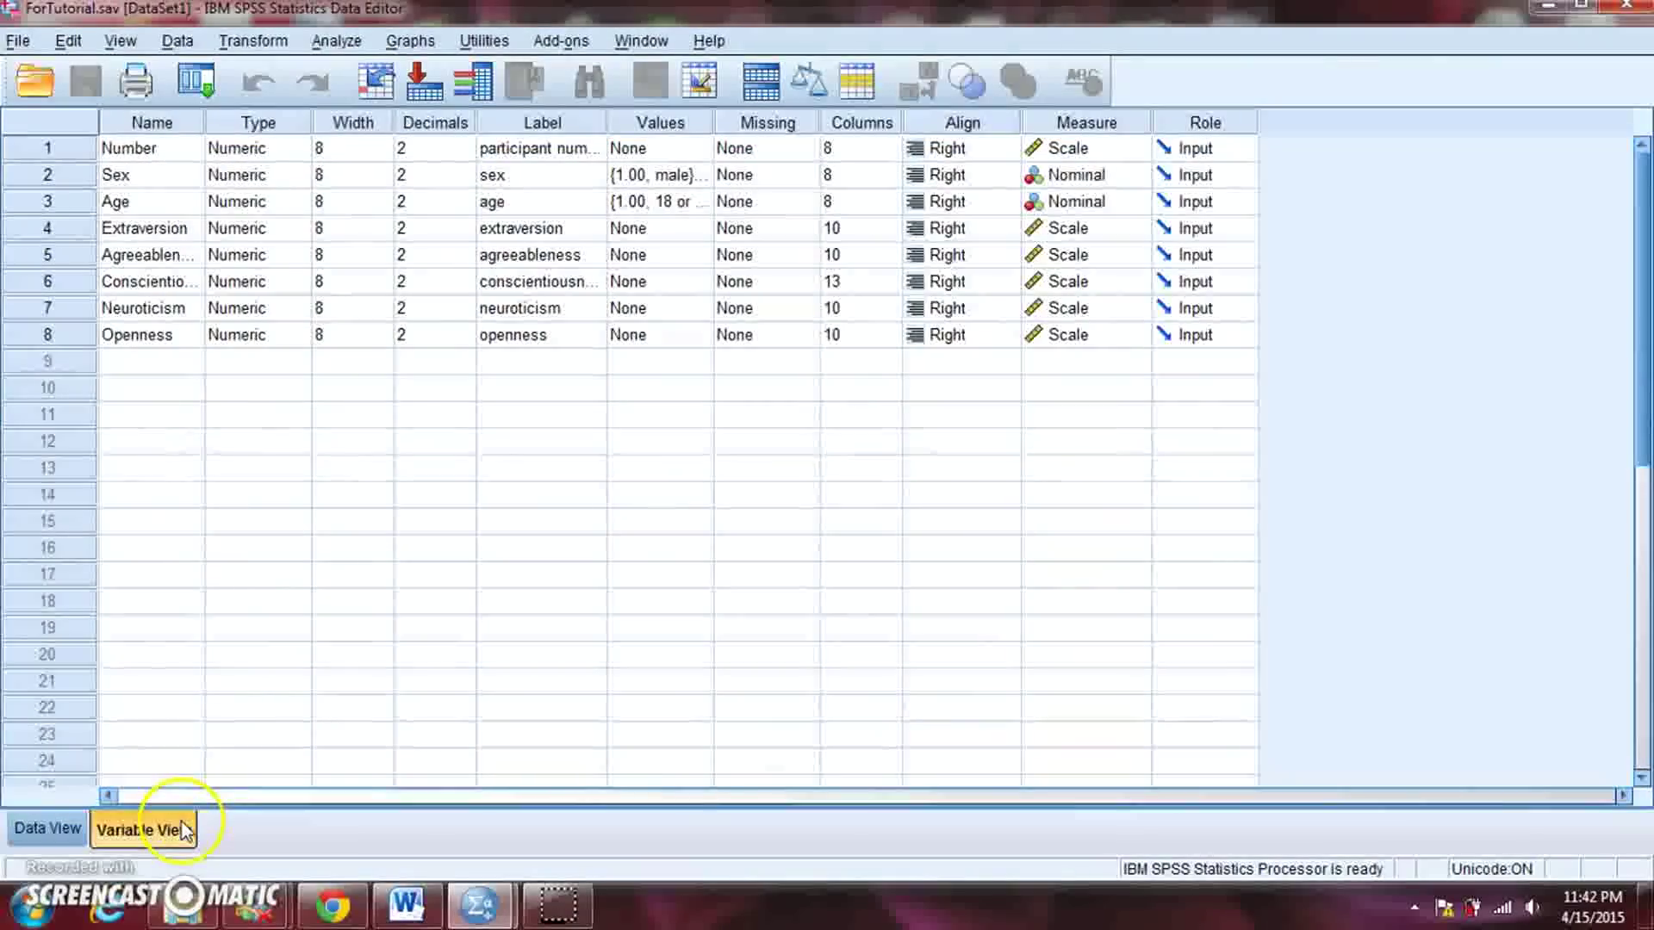
drag(204, 122, 297, 121)
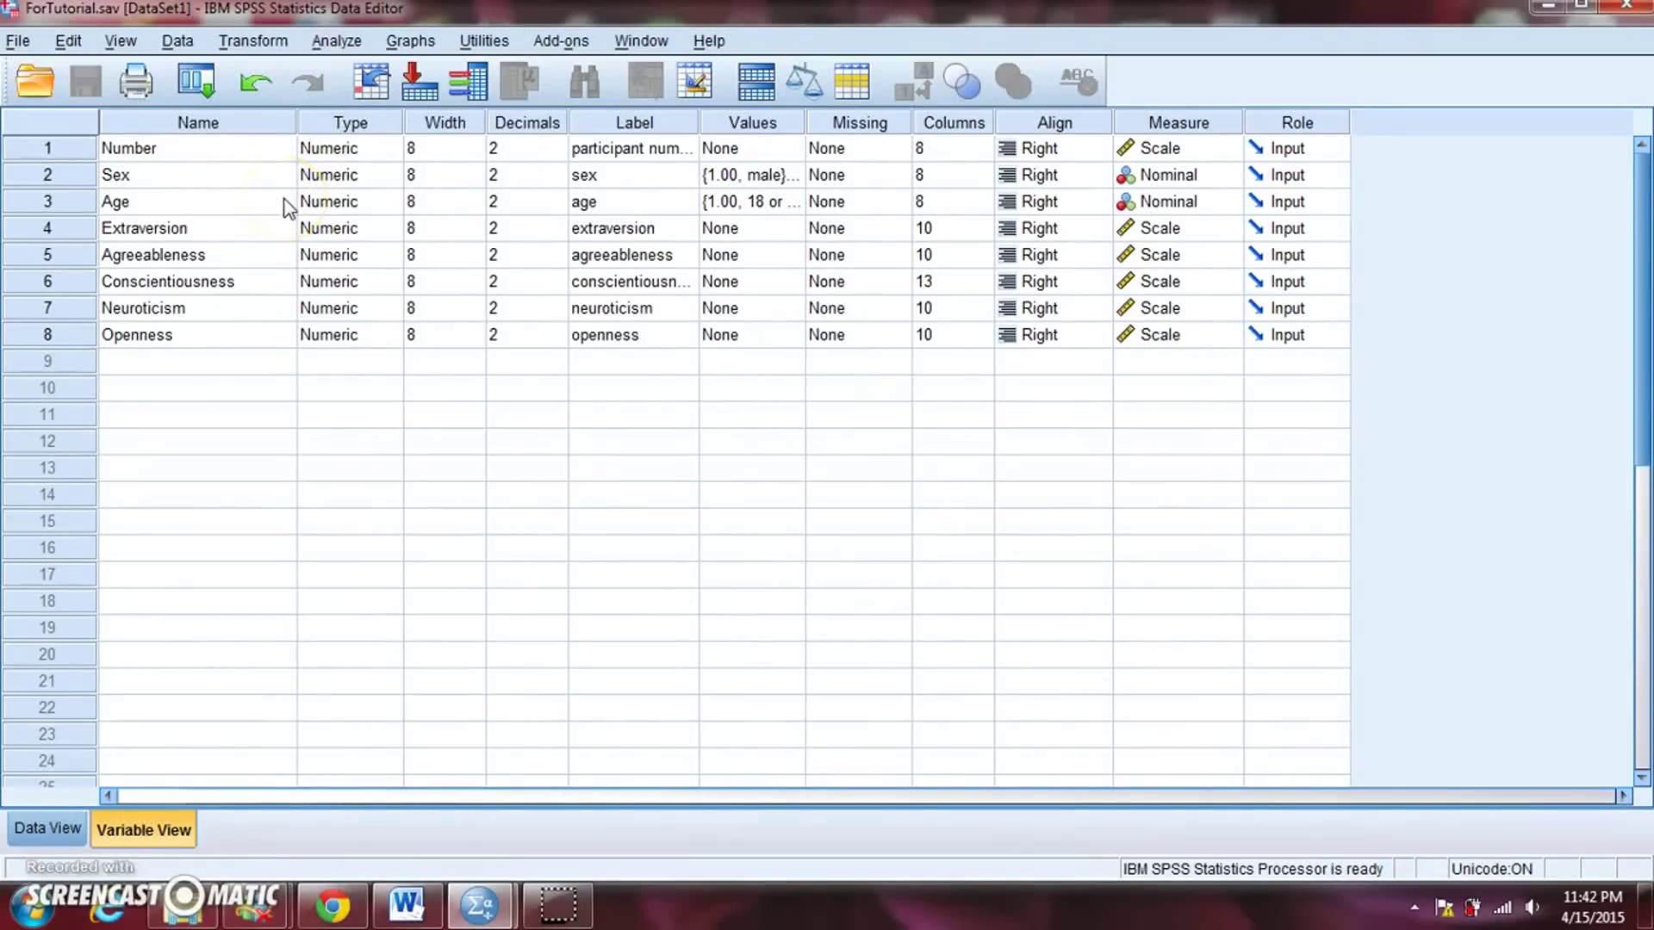
click(235, 167)
click(22, 829)
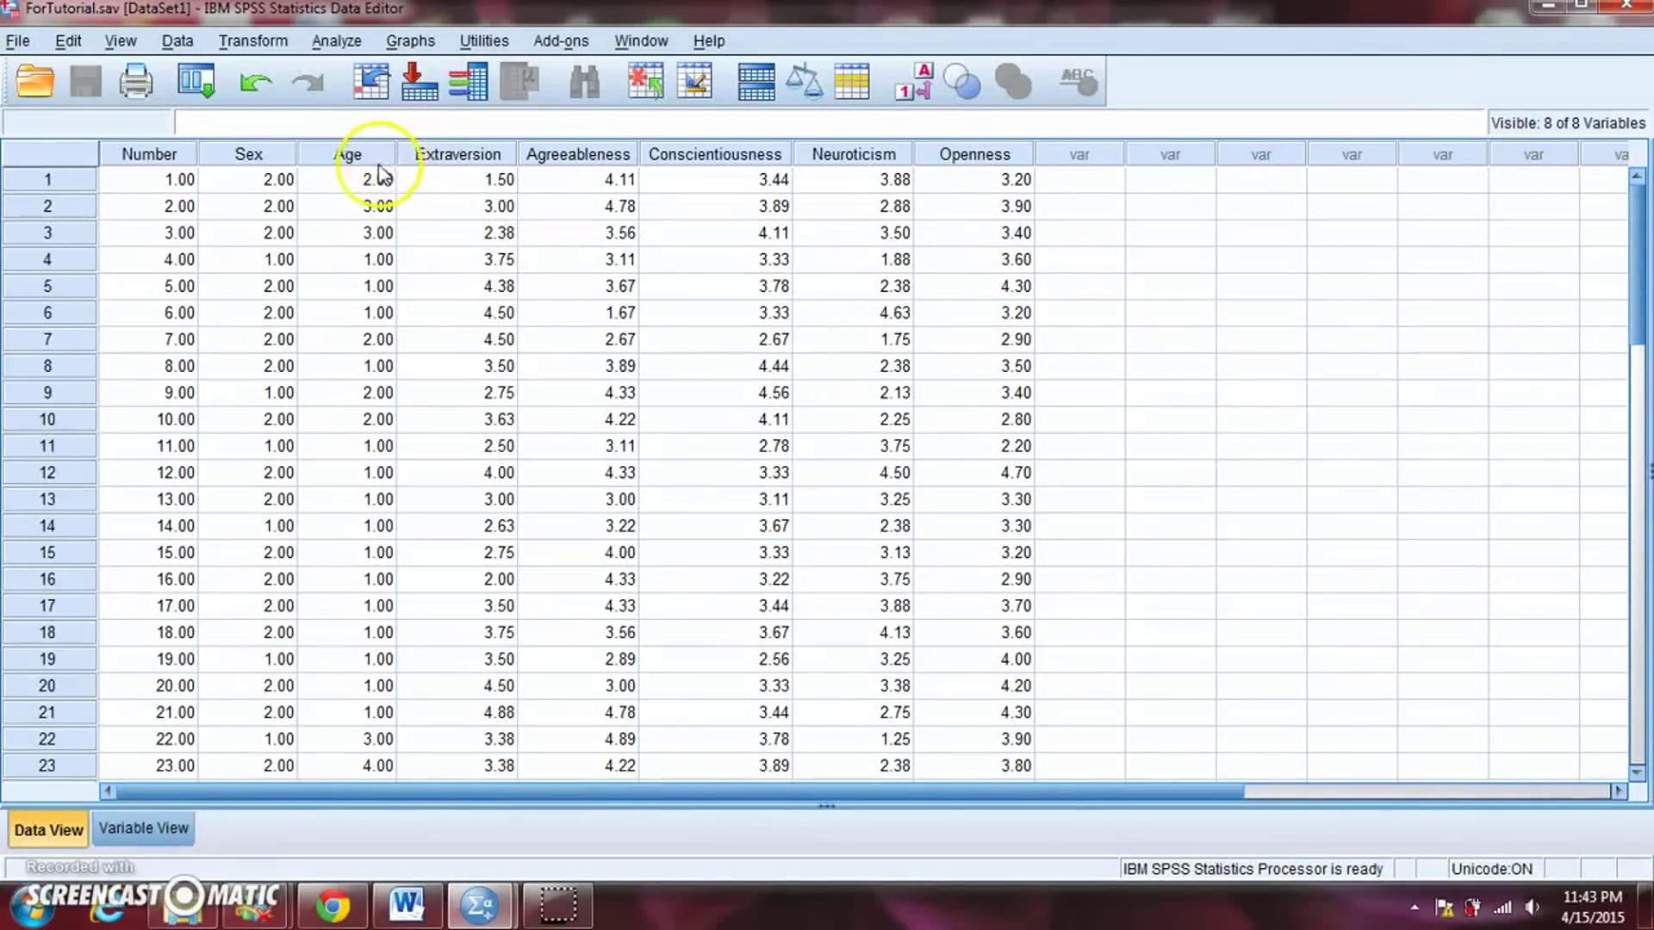
Create a simple scatterplot with extraversion on the X axis and agreeableness on the Y axis.
click(411, 41)
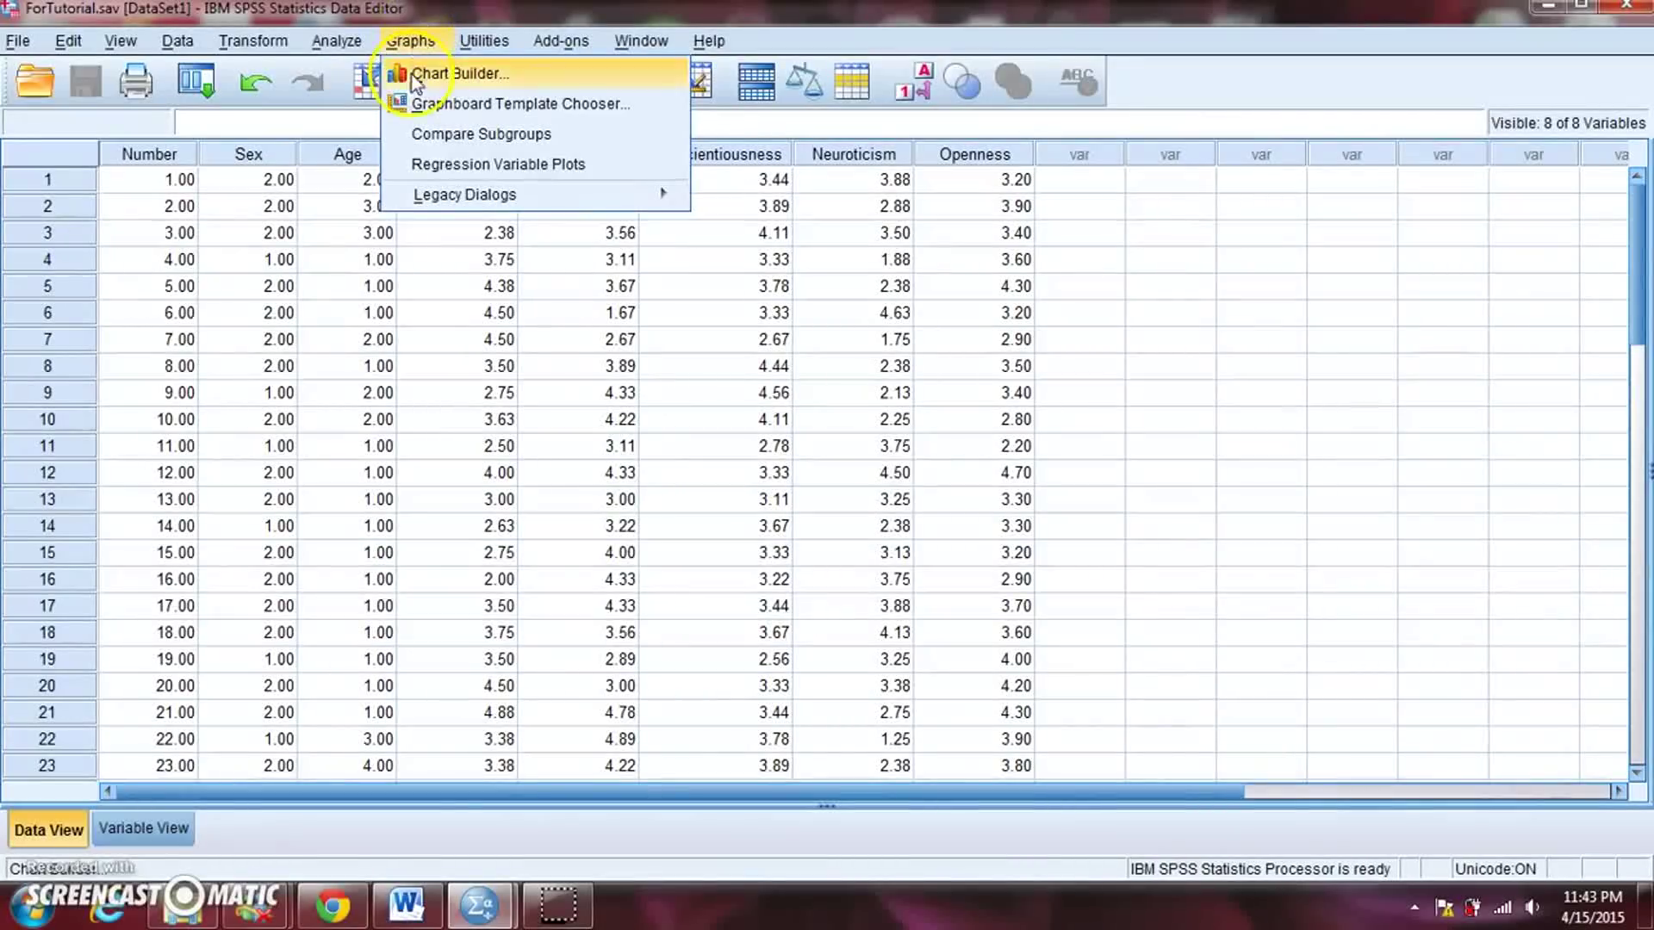
mouse_move(455, 203)
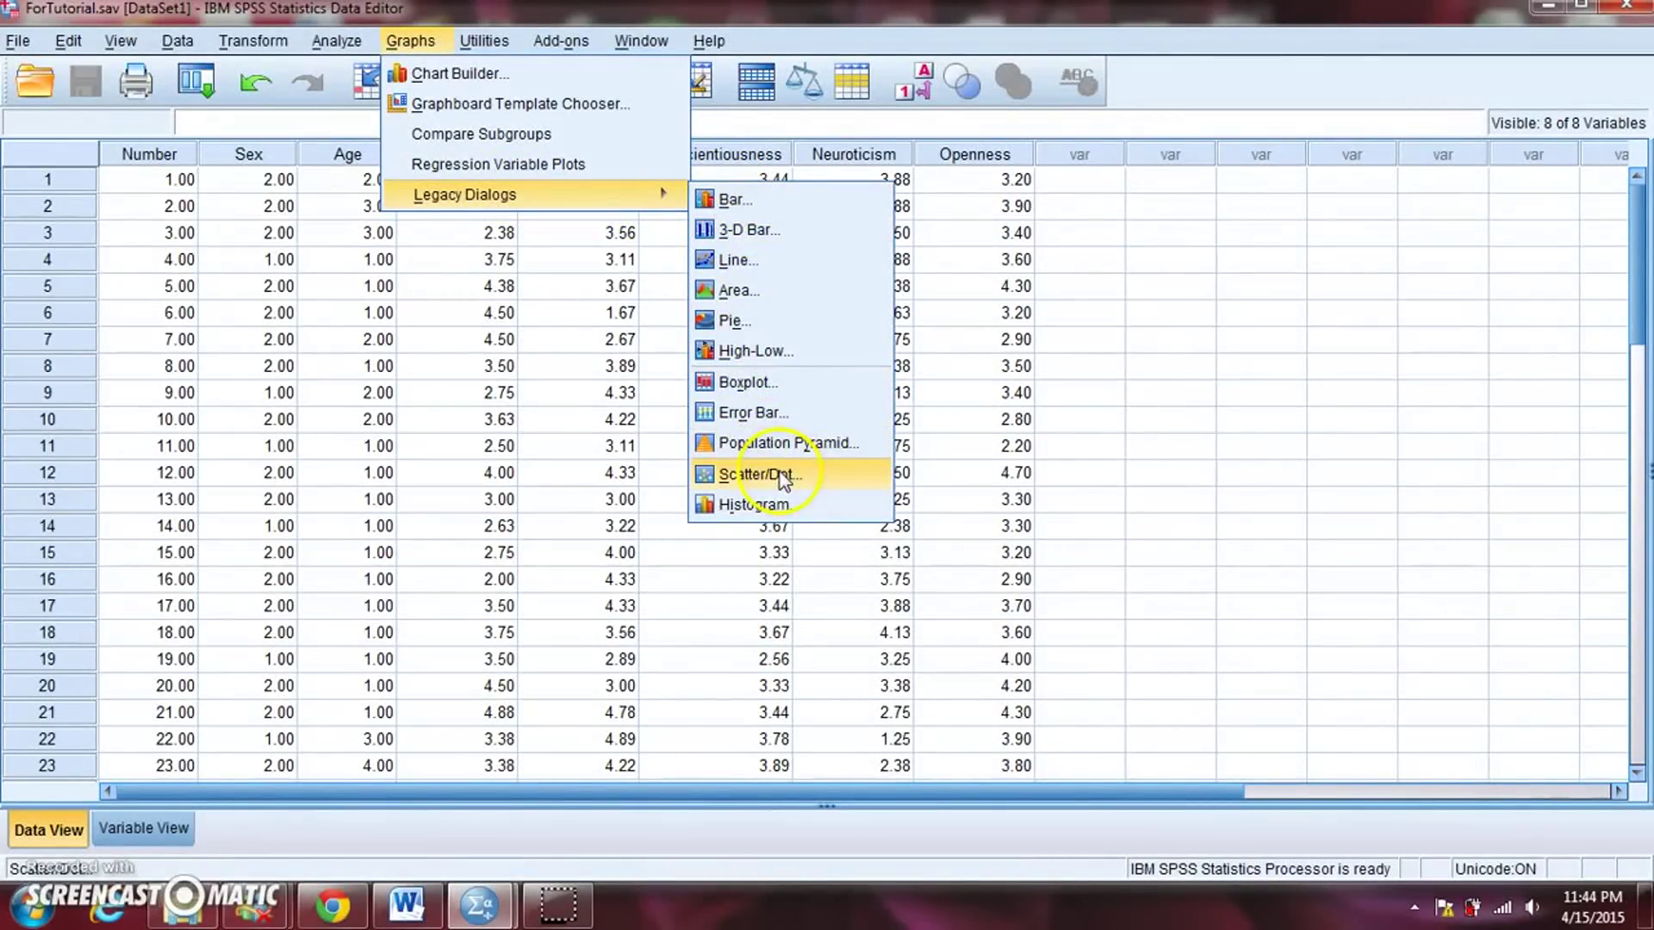
click(804, 476)
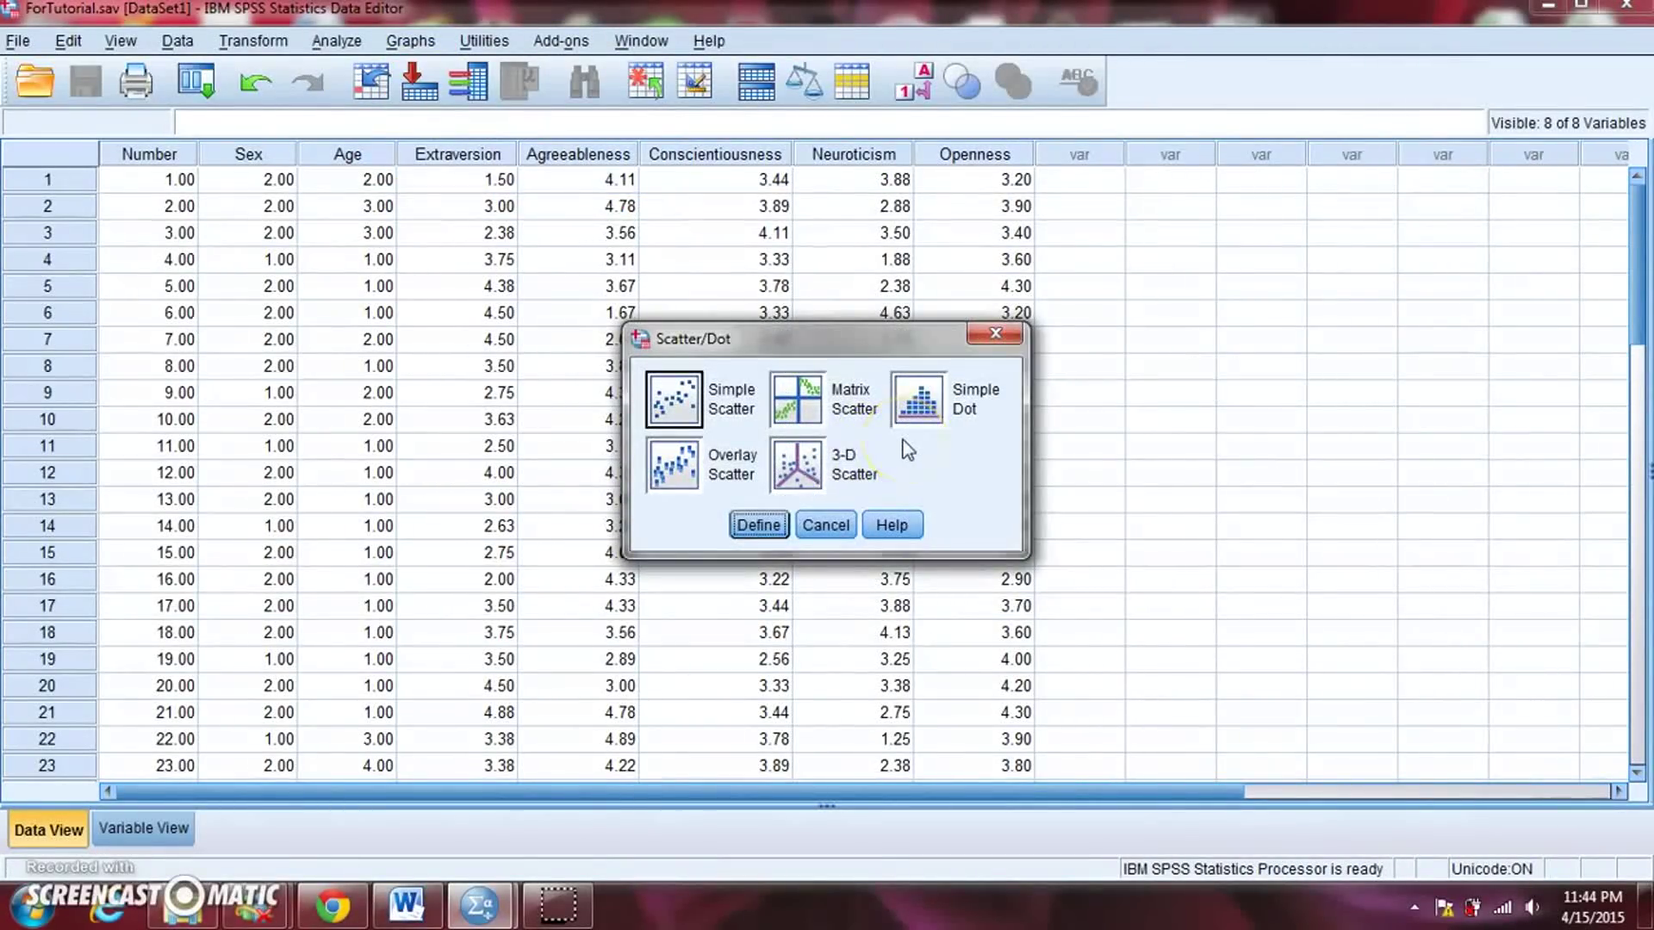
click(737, 527)
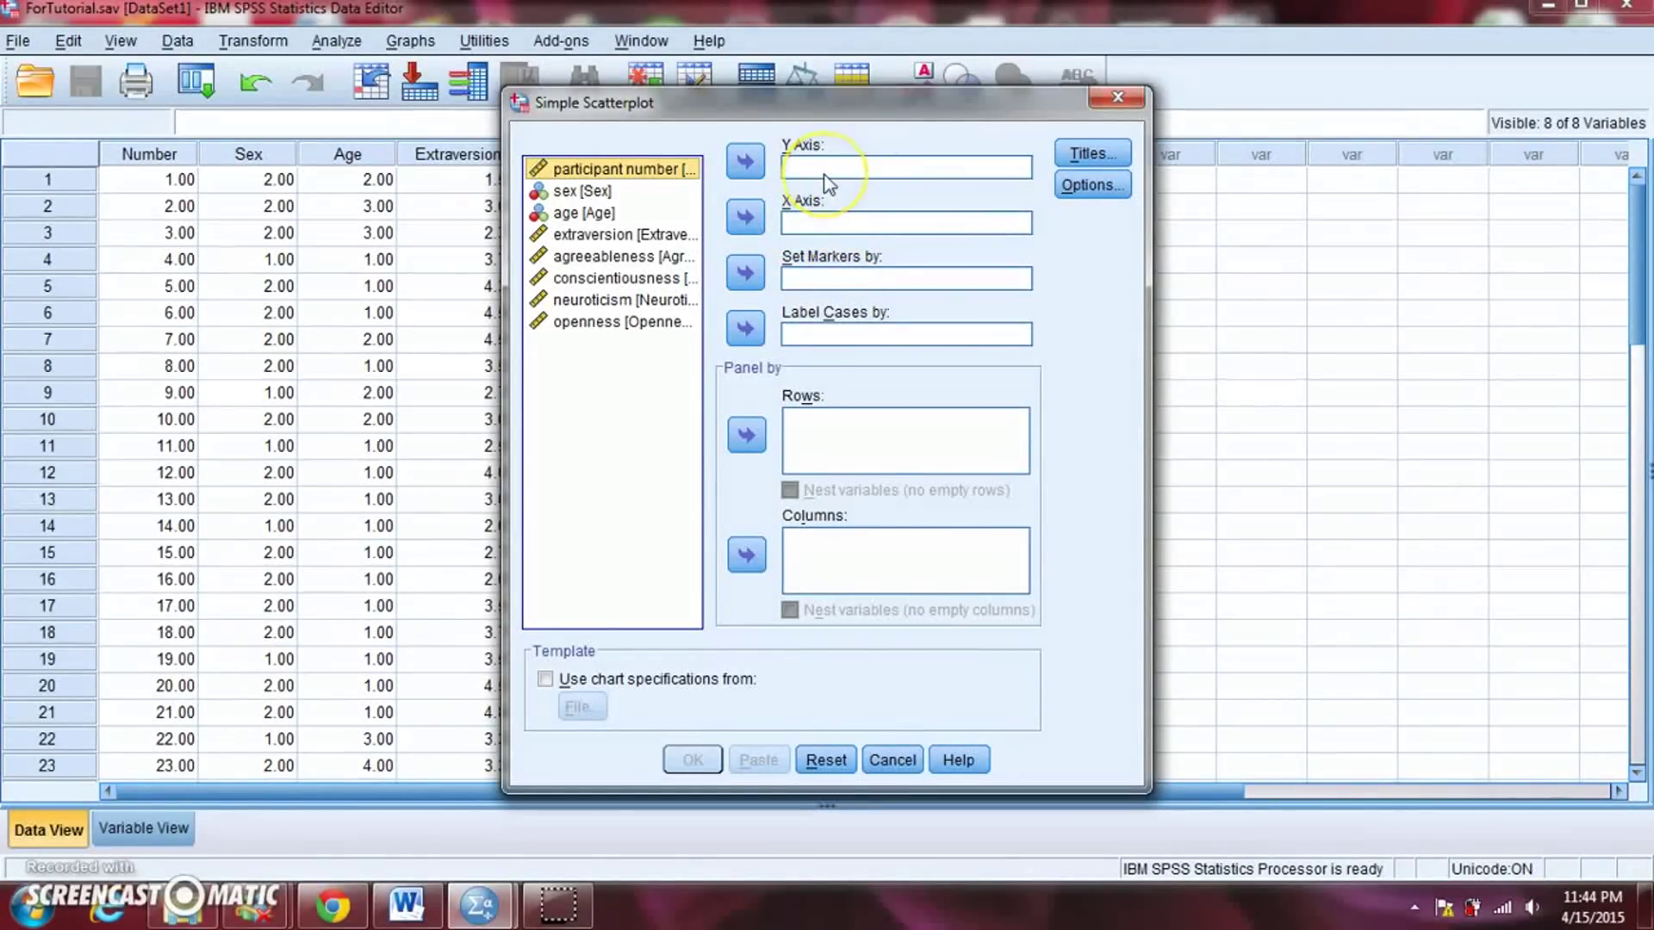
click(629, 234)
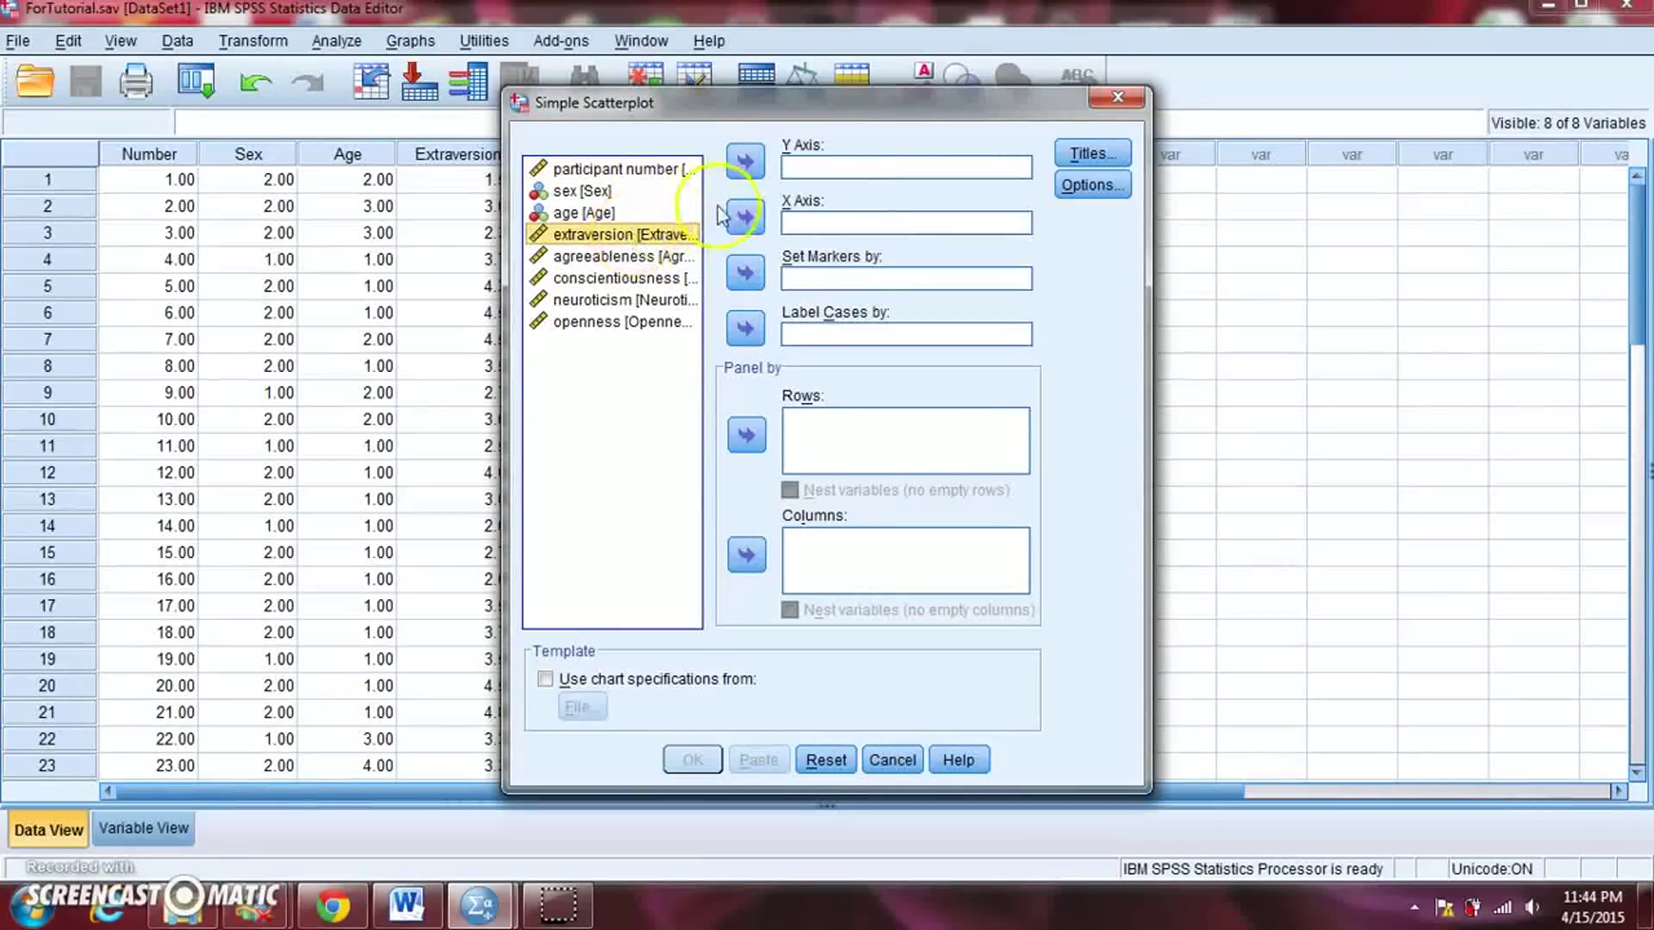
click(745, 216)
click(615, 239)
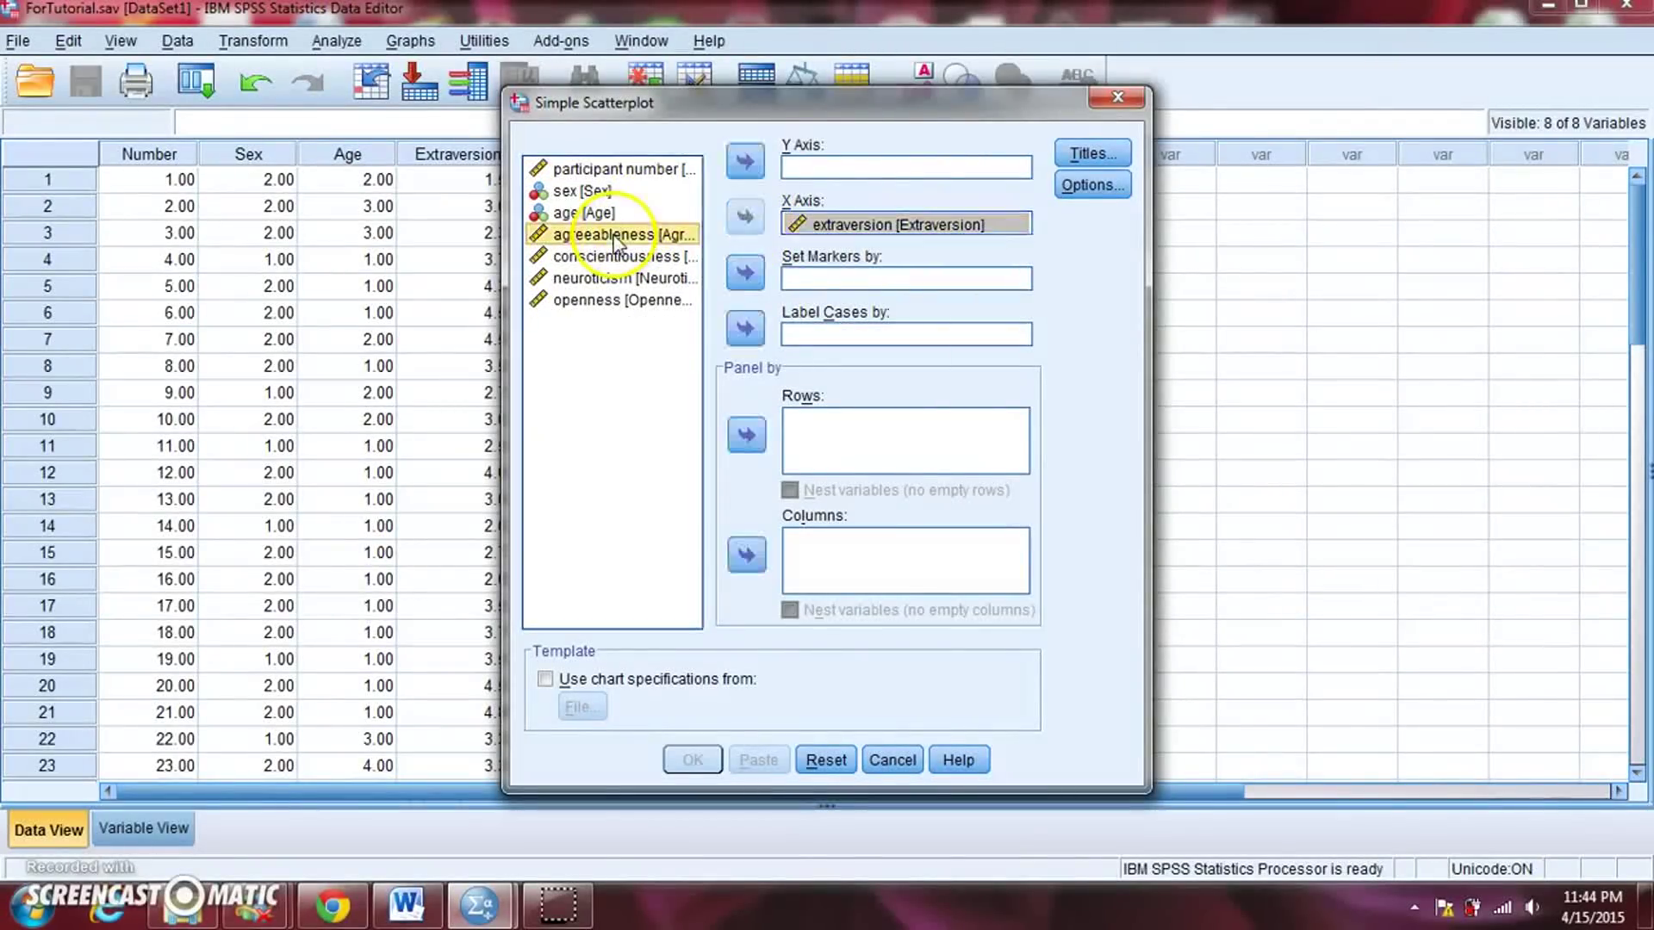
click(743, 161)
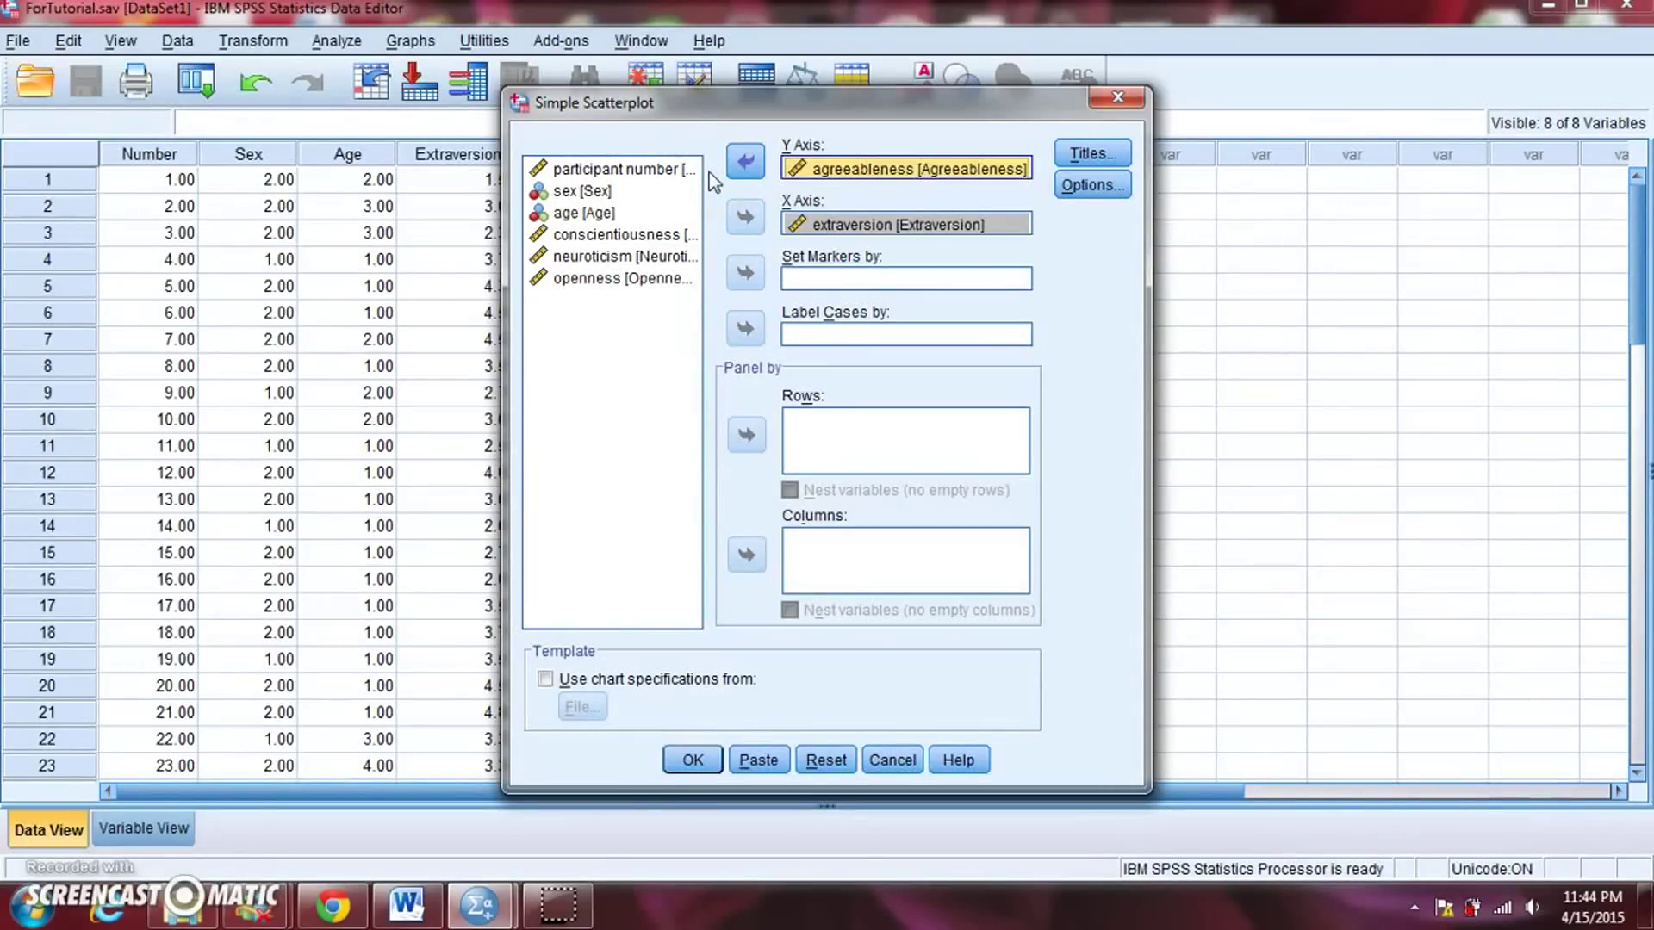
click(689, 761)
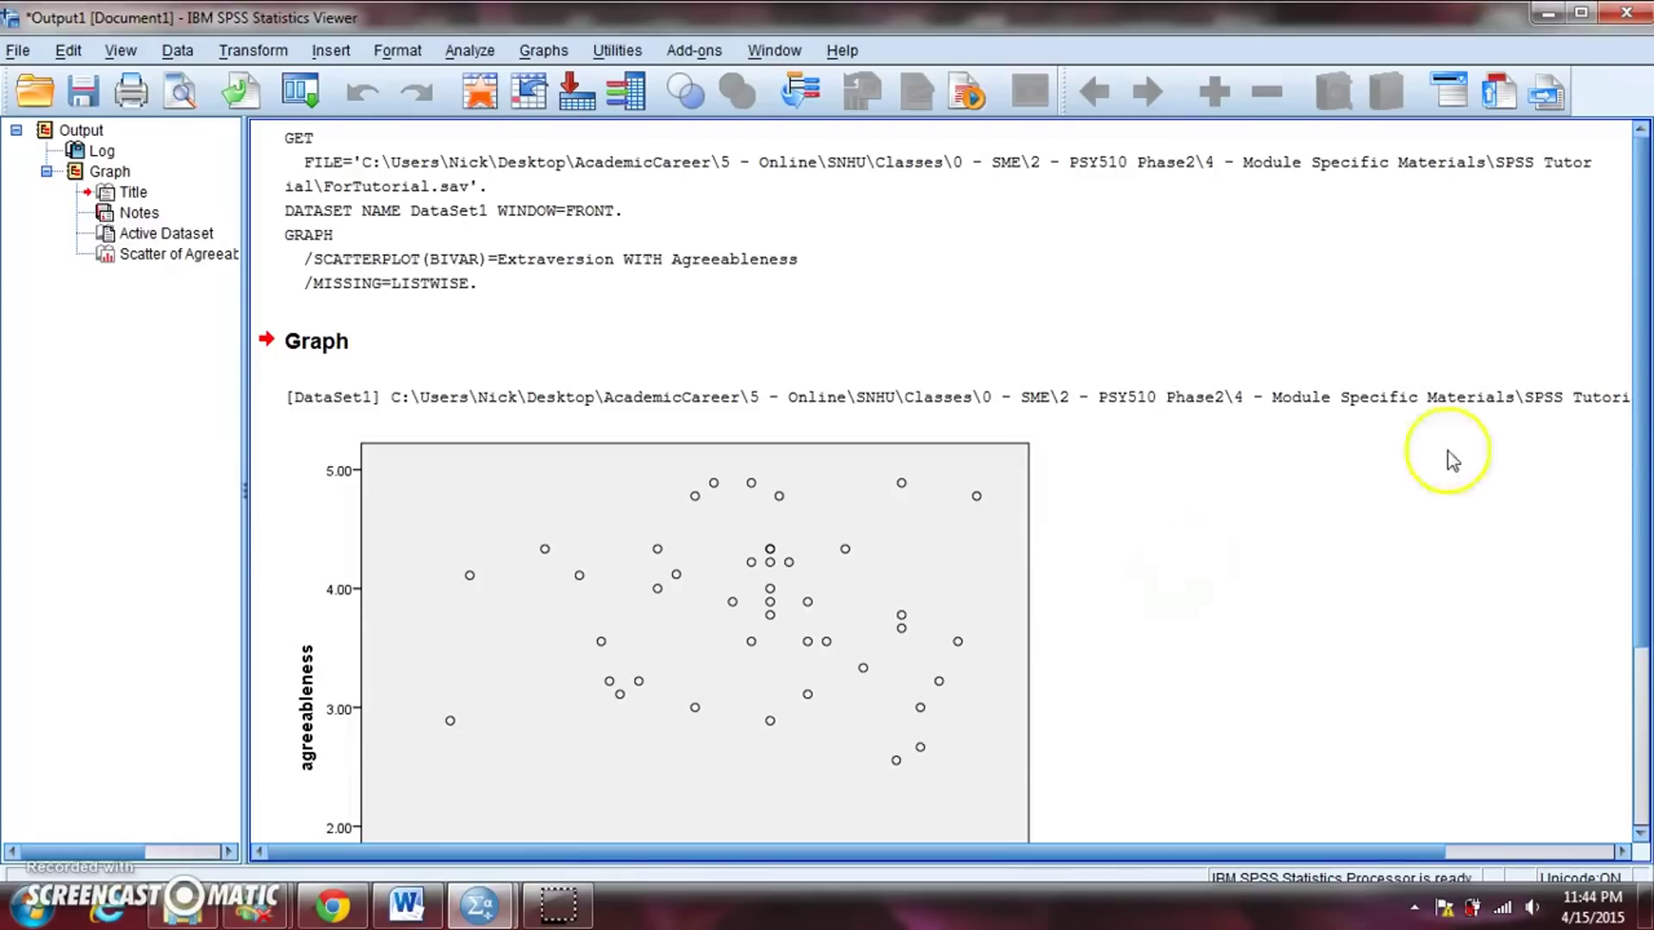
Examine the scatterplot's axes and point pattern for the relationship between extraversion and agreeableness.
drag(1644, 340, 1643, 498)
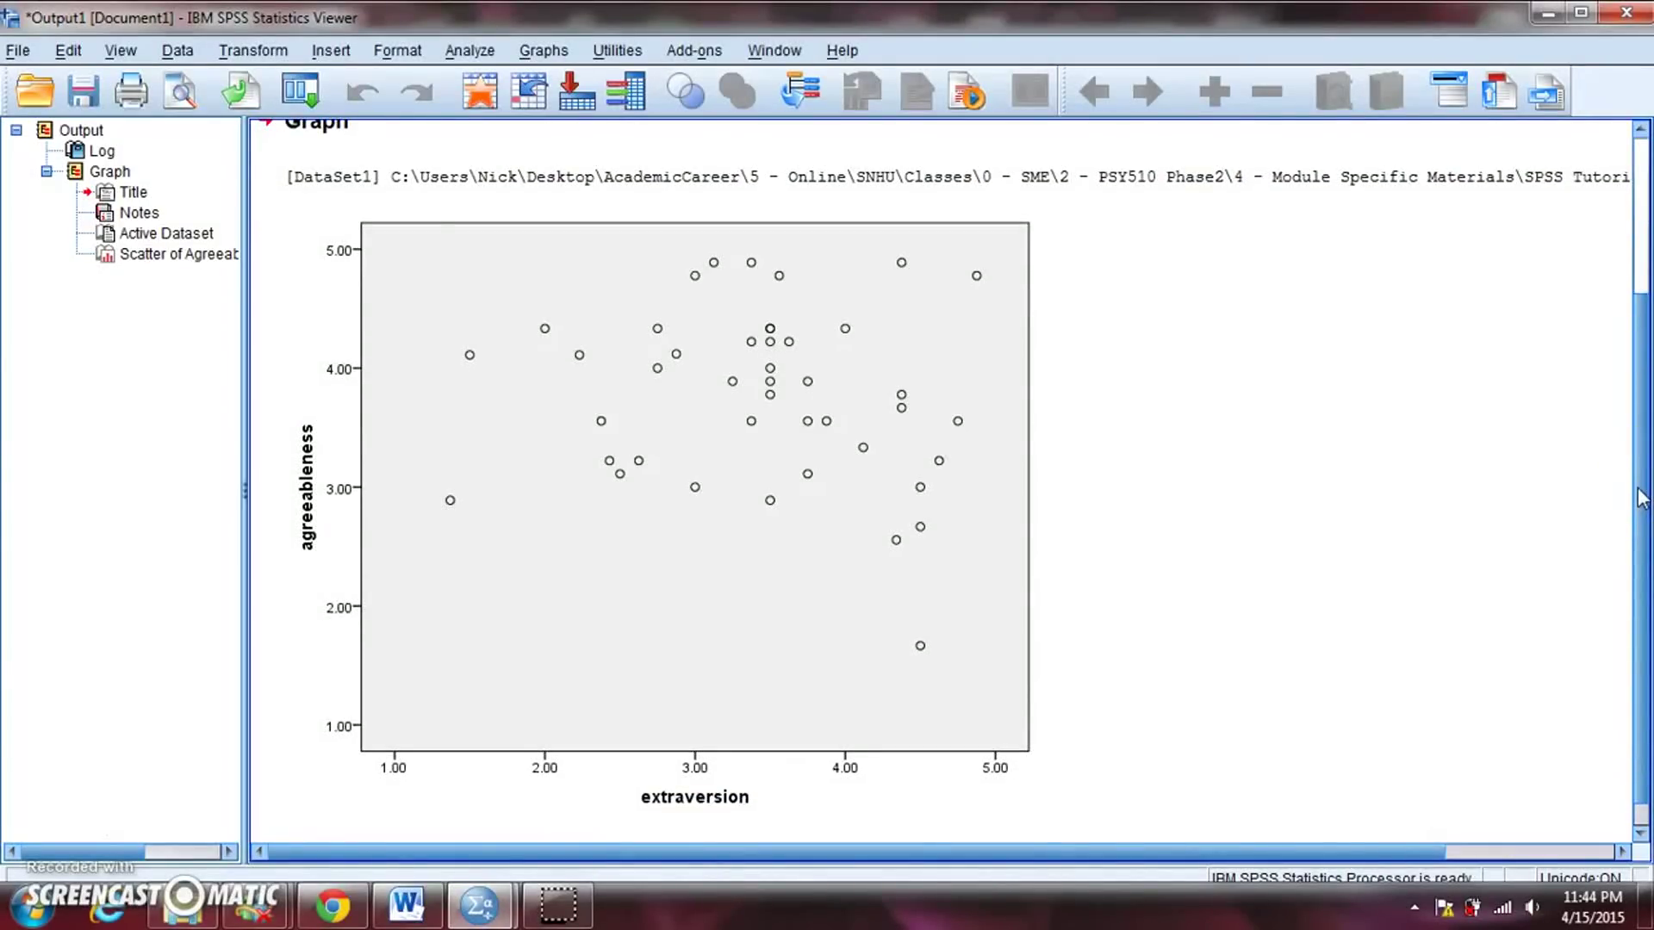
click(672, 796)
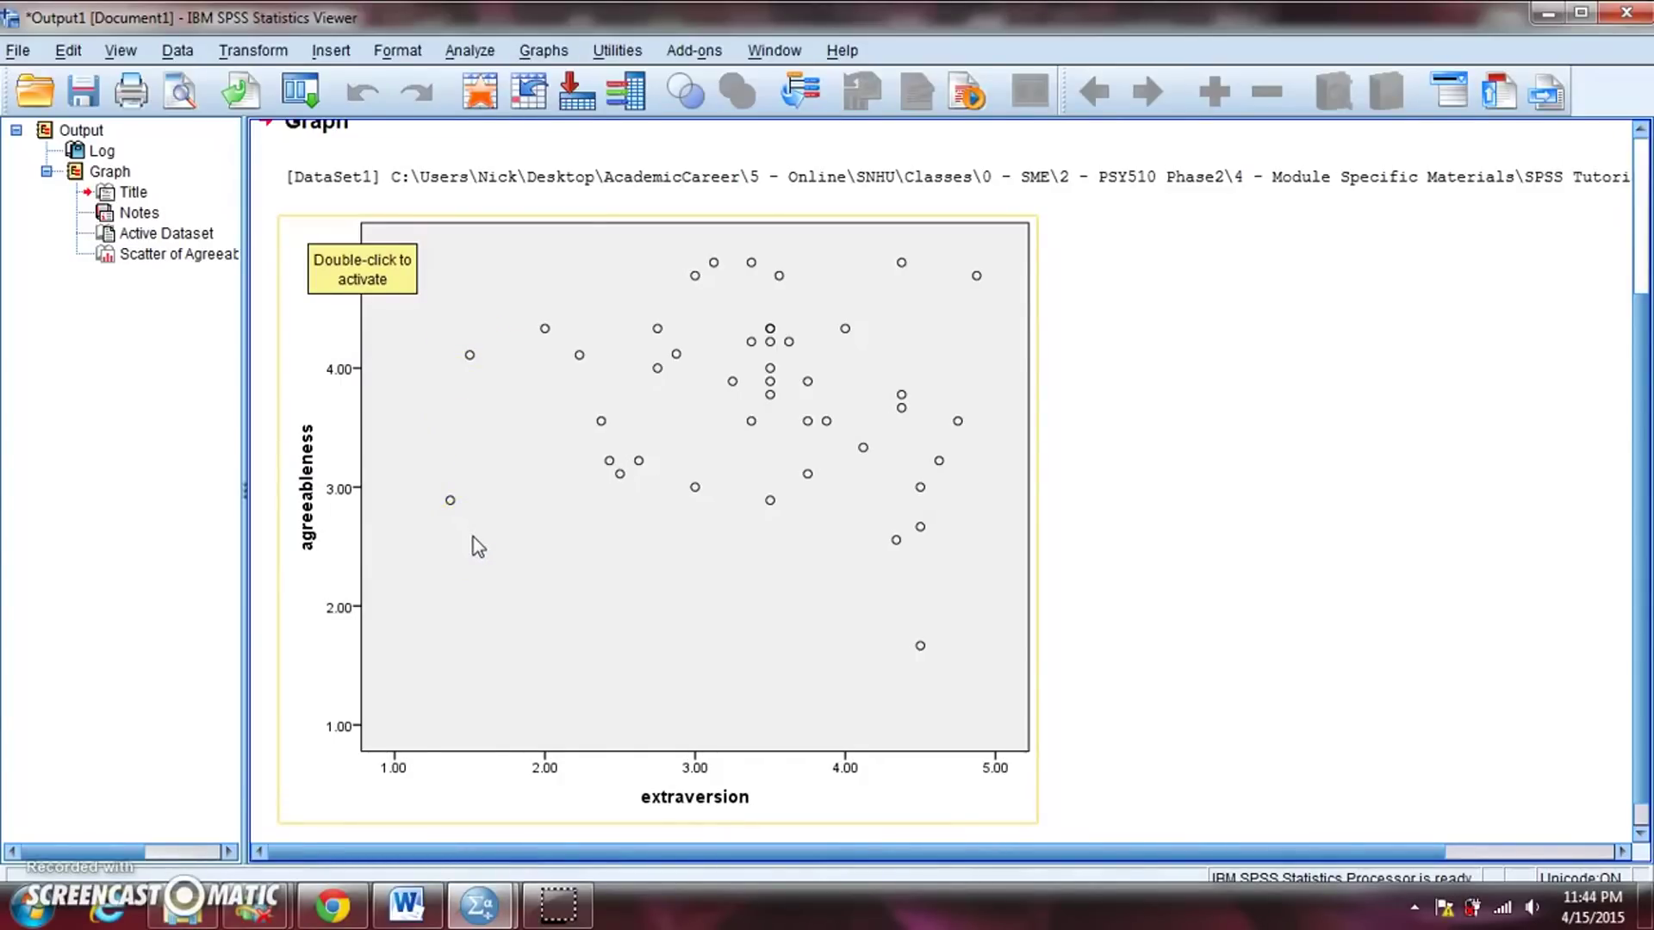
click(449, 507)
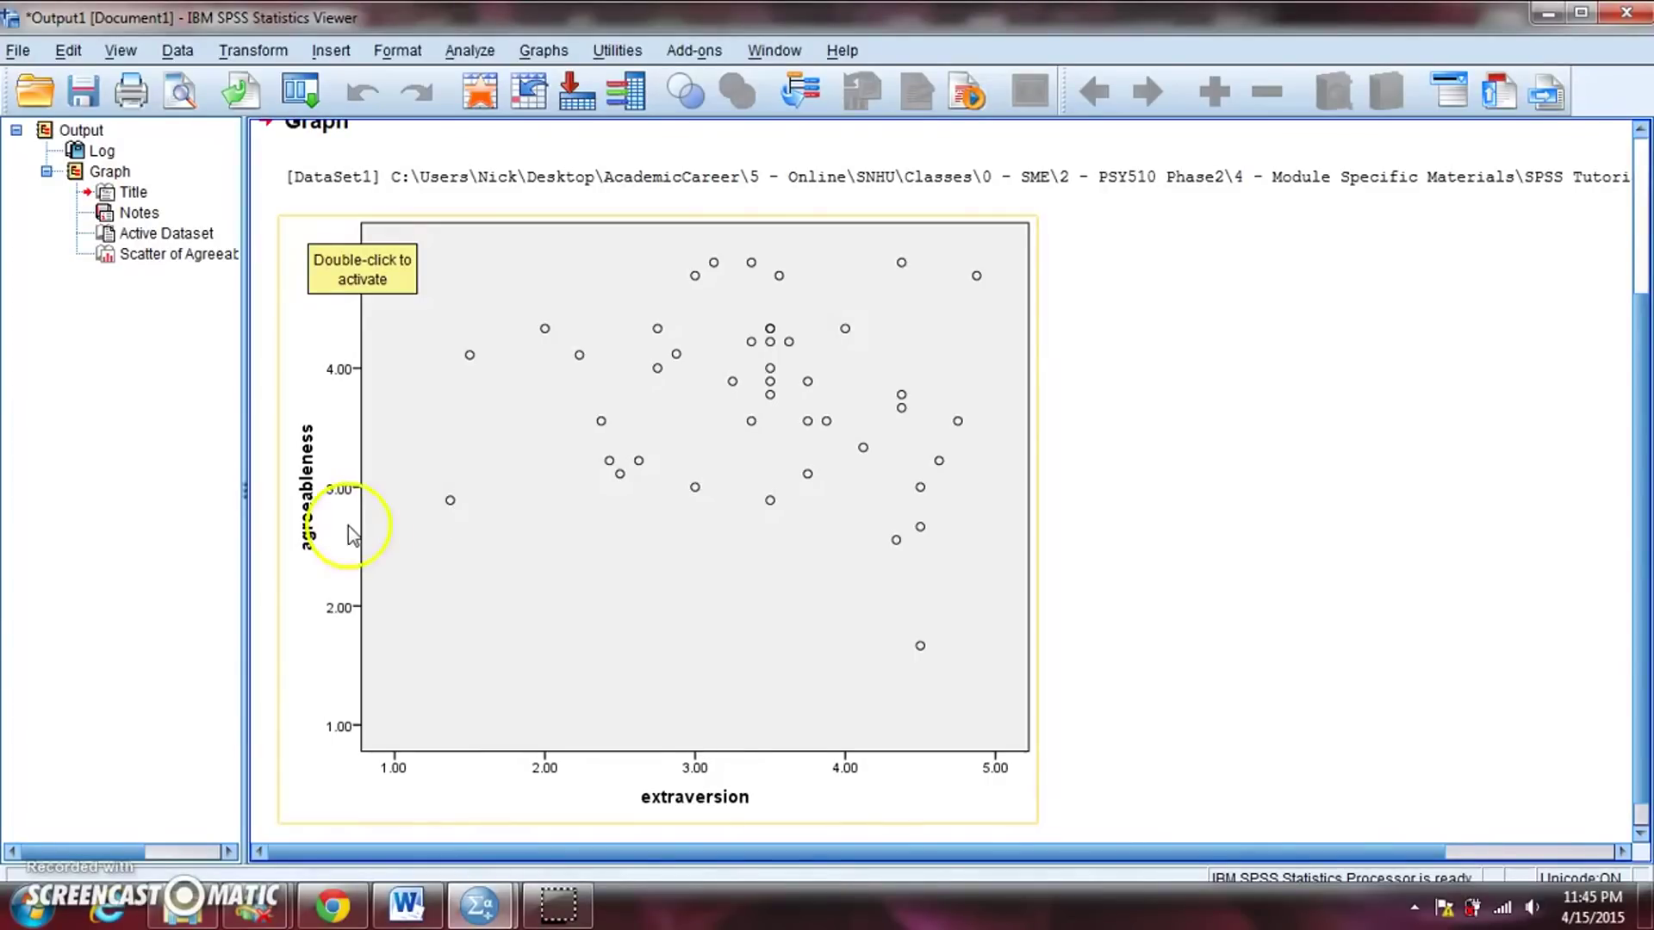
click(1123, 549)
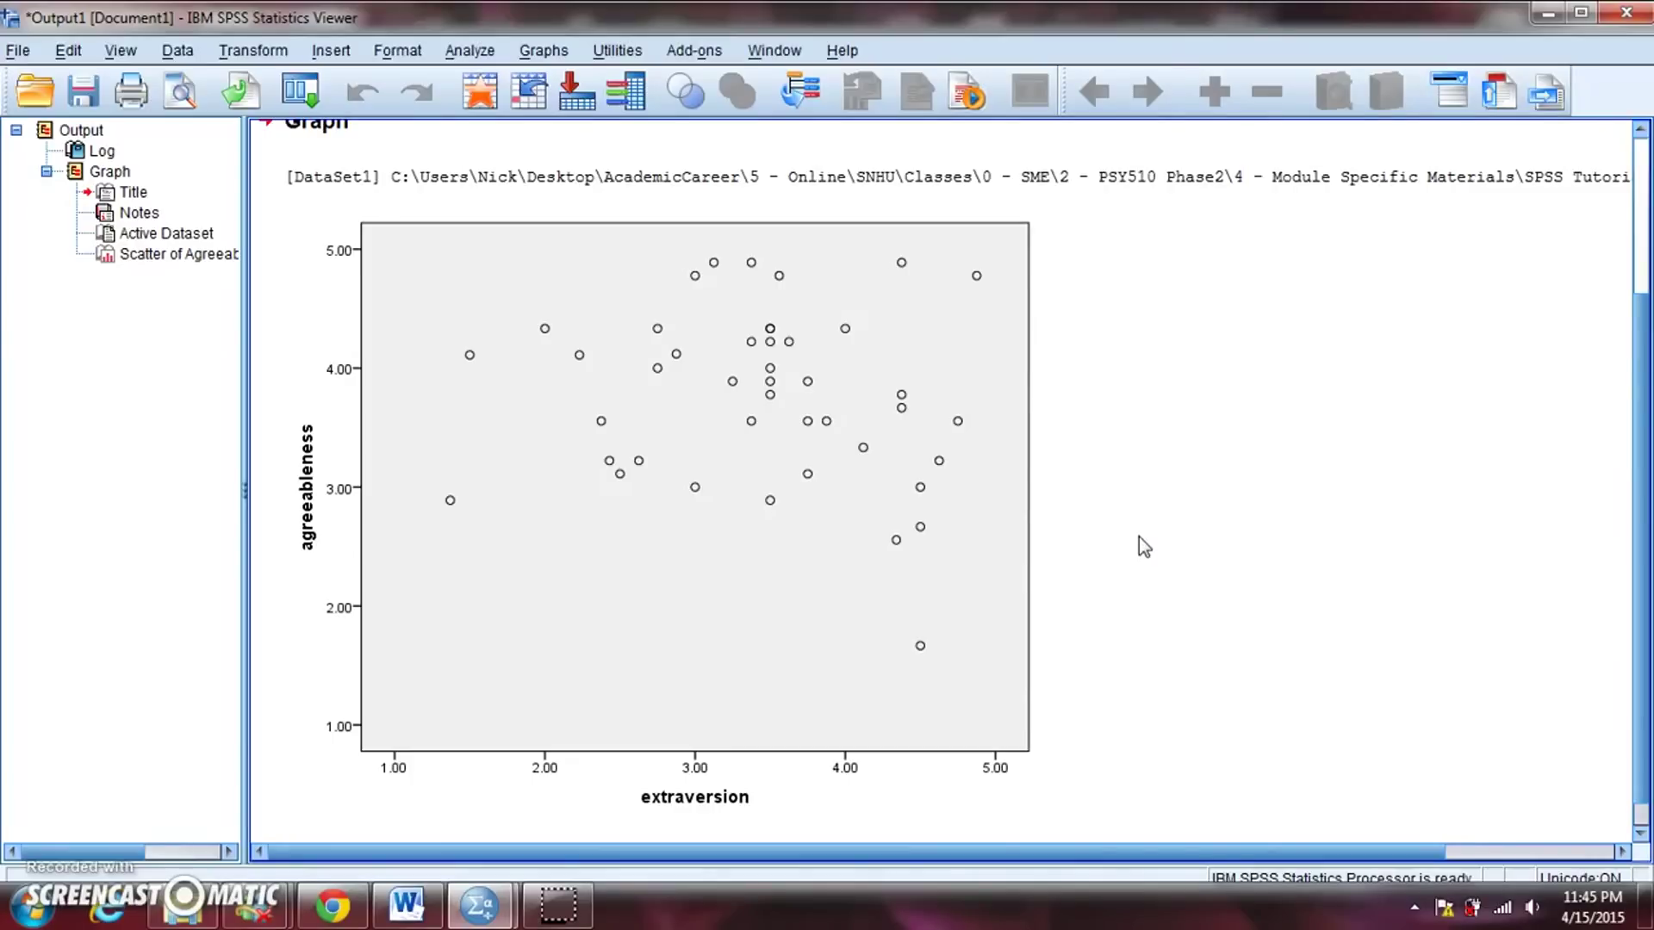
click(952, 473)
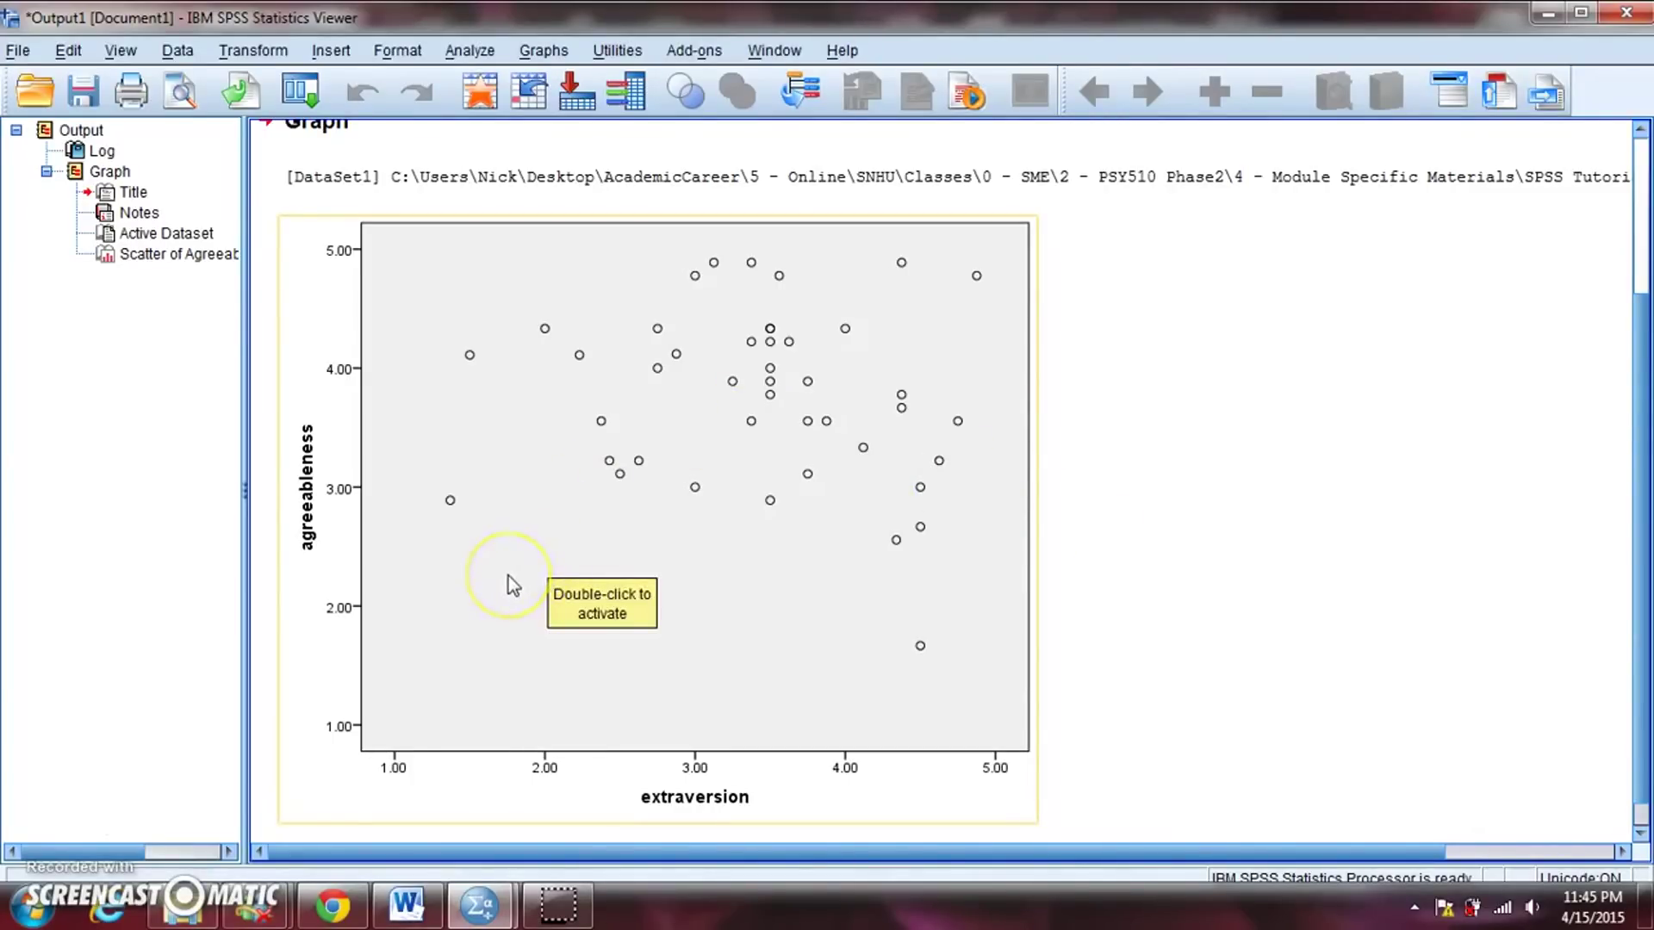
click(1097, 554)
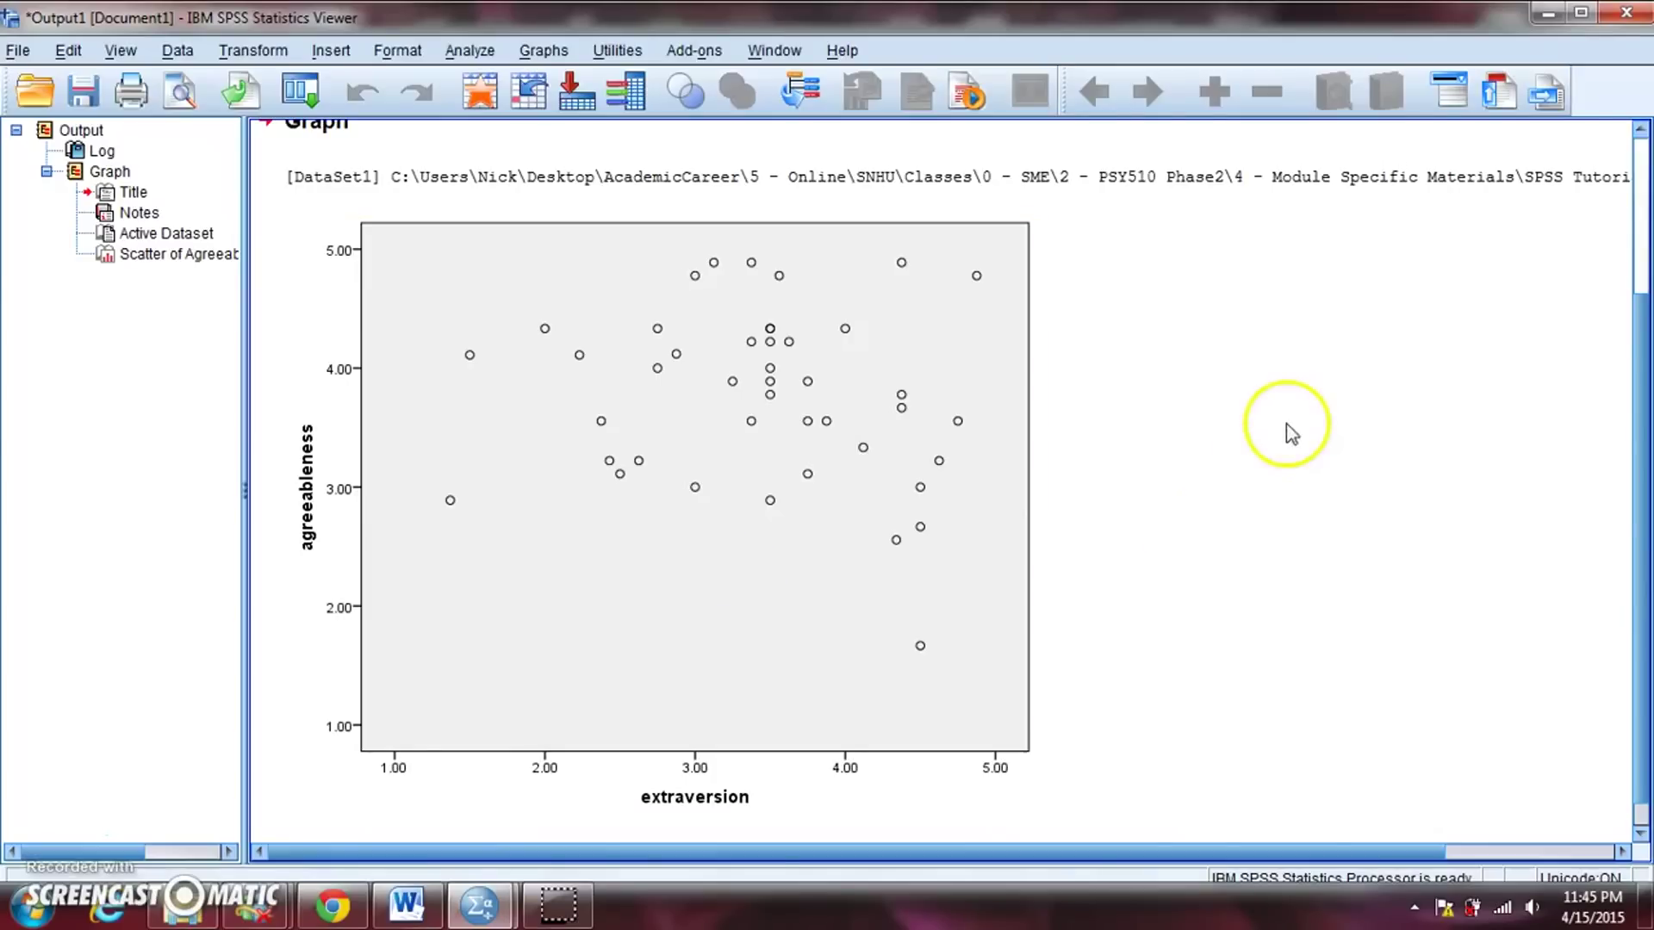
click(894, 545)
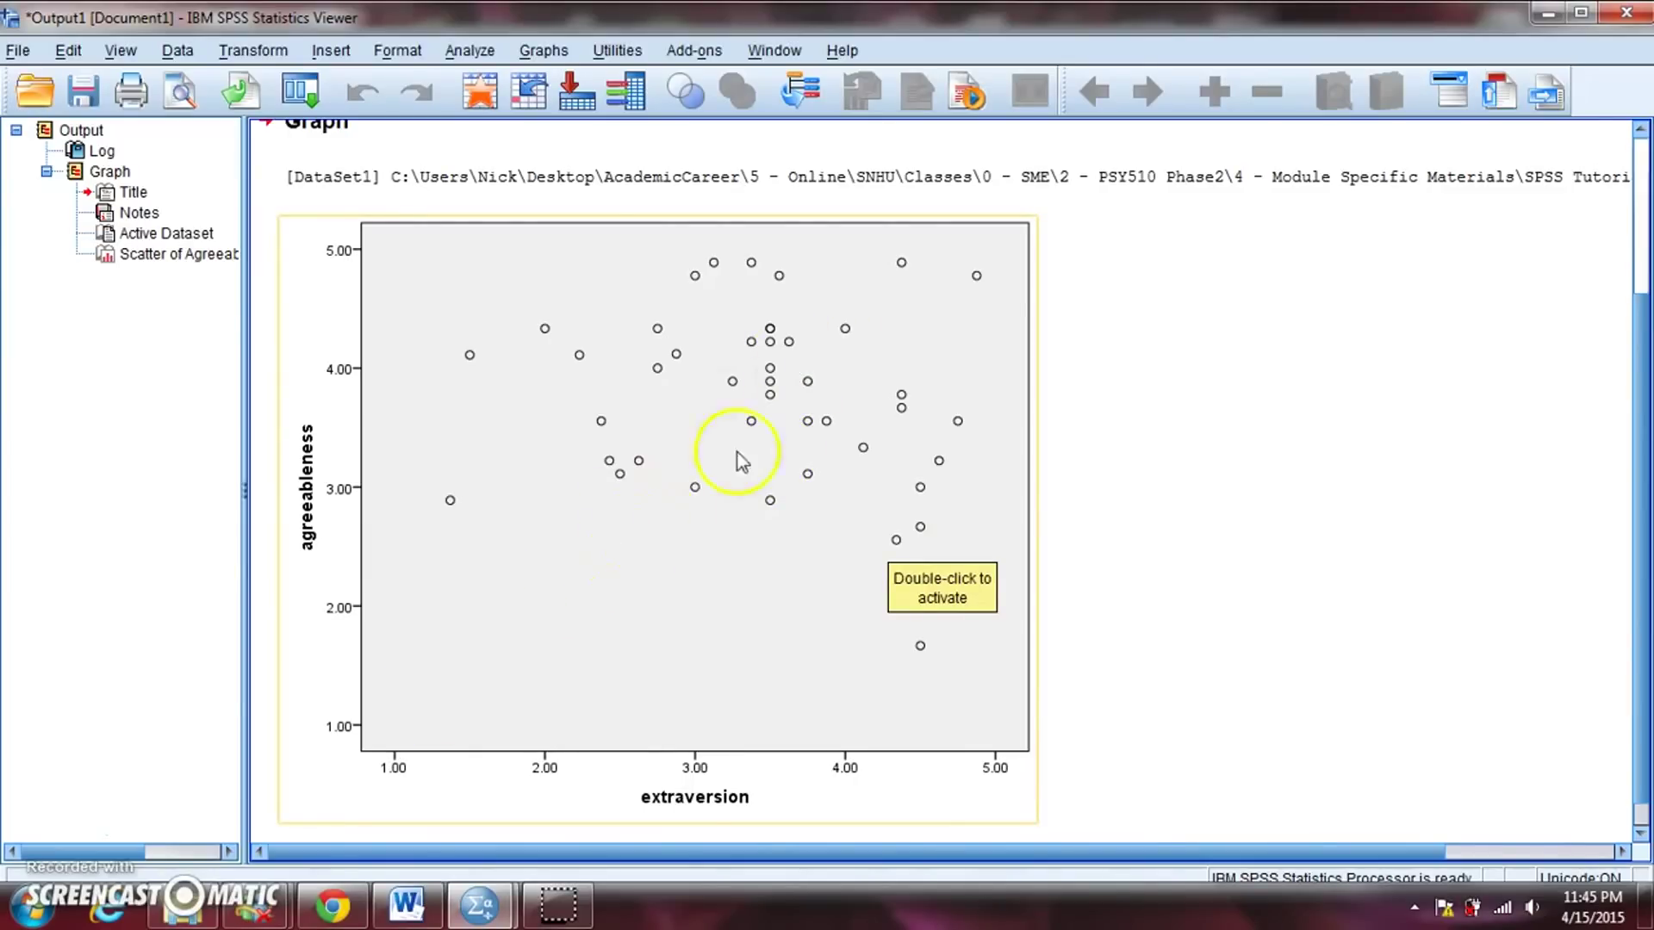
click(558, 624)
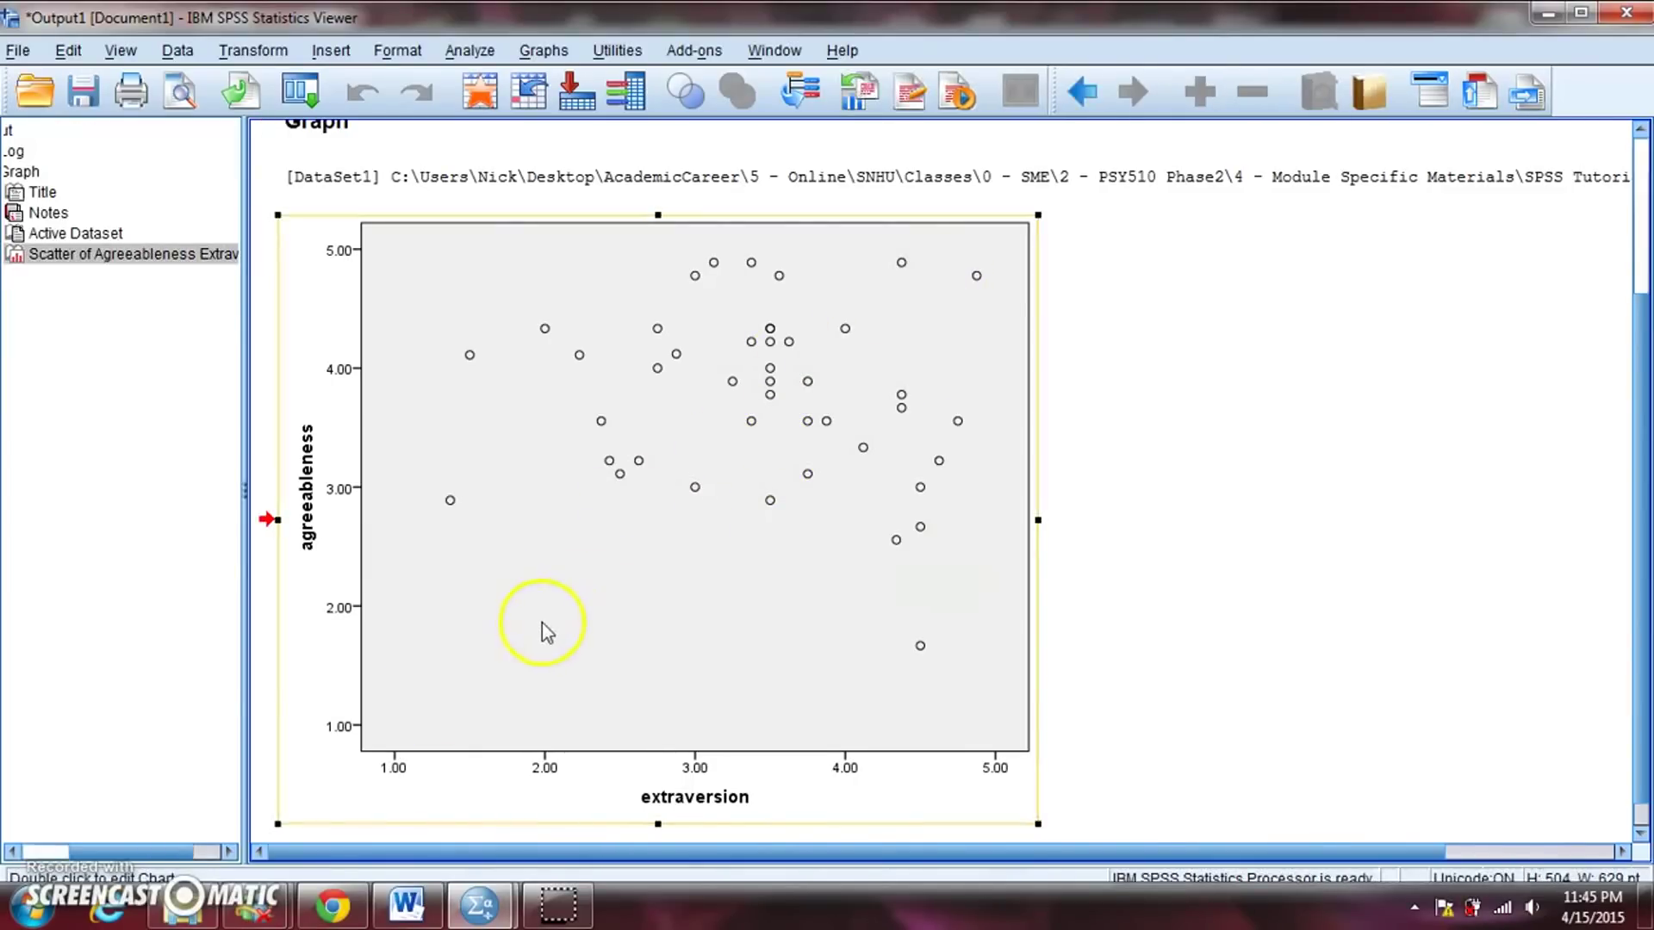
click(1090, 325)
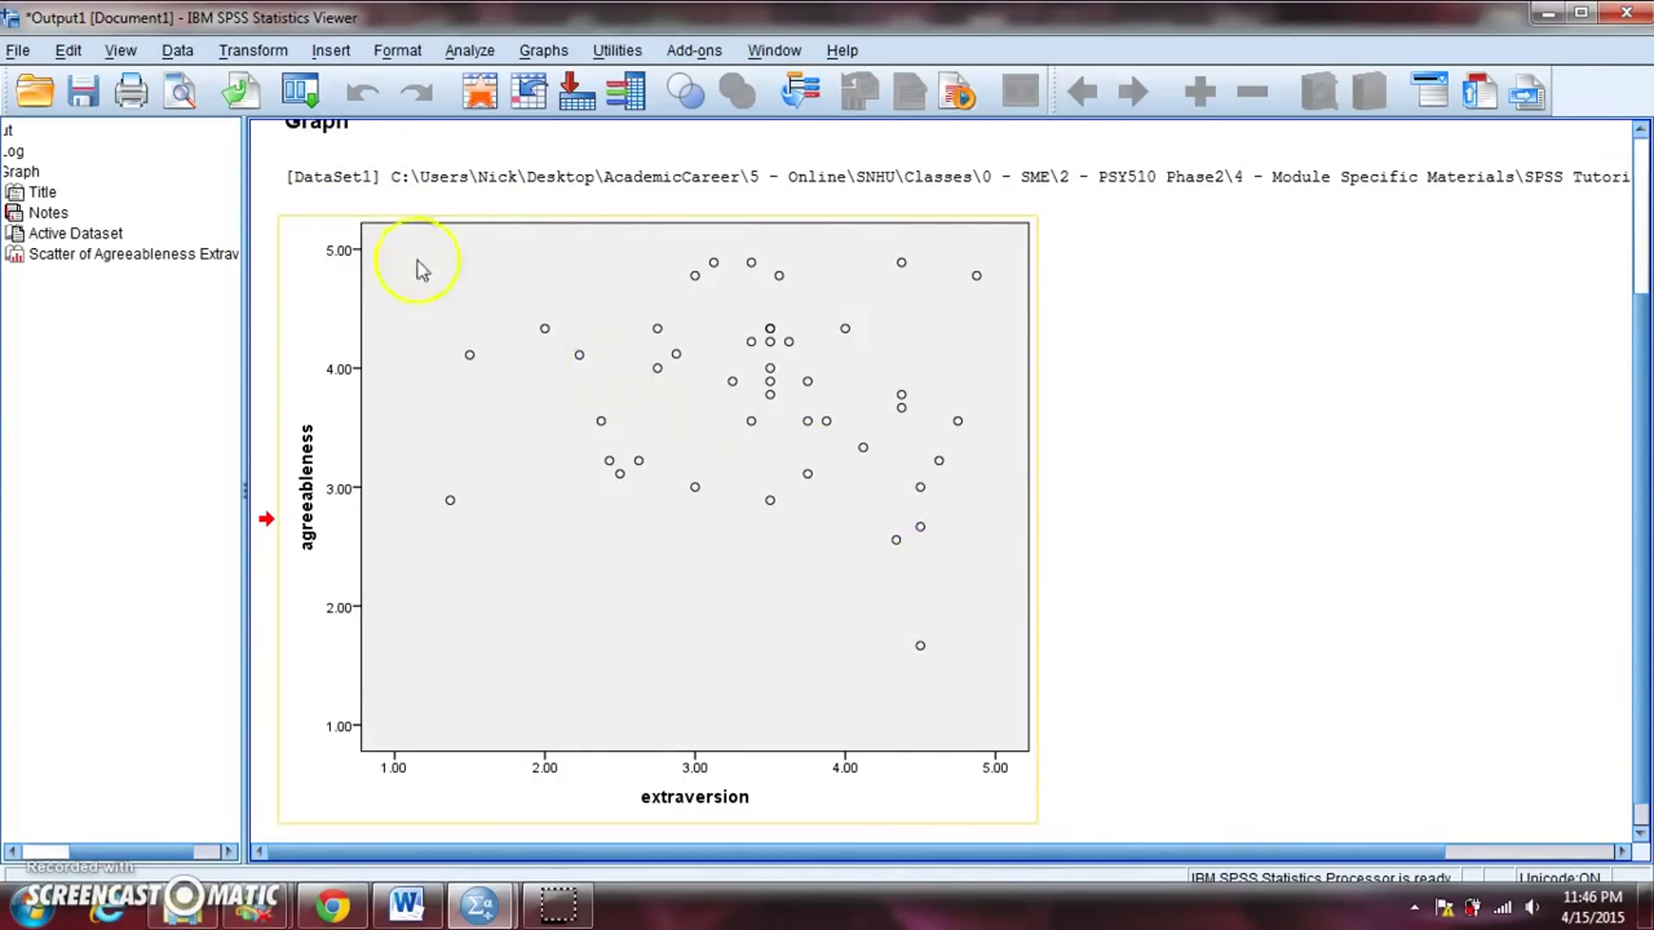
click(1319, 597)
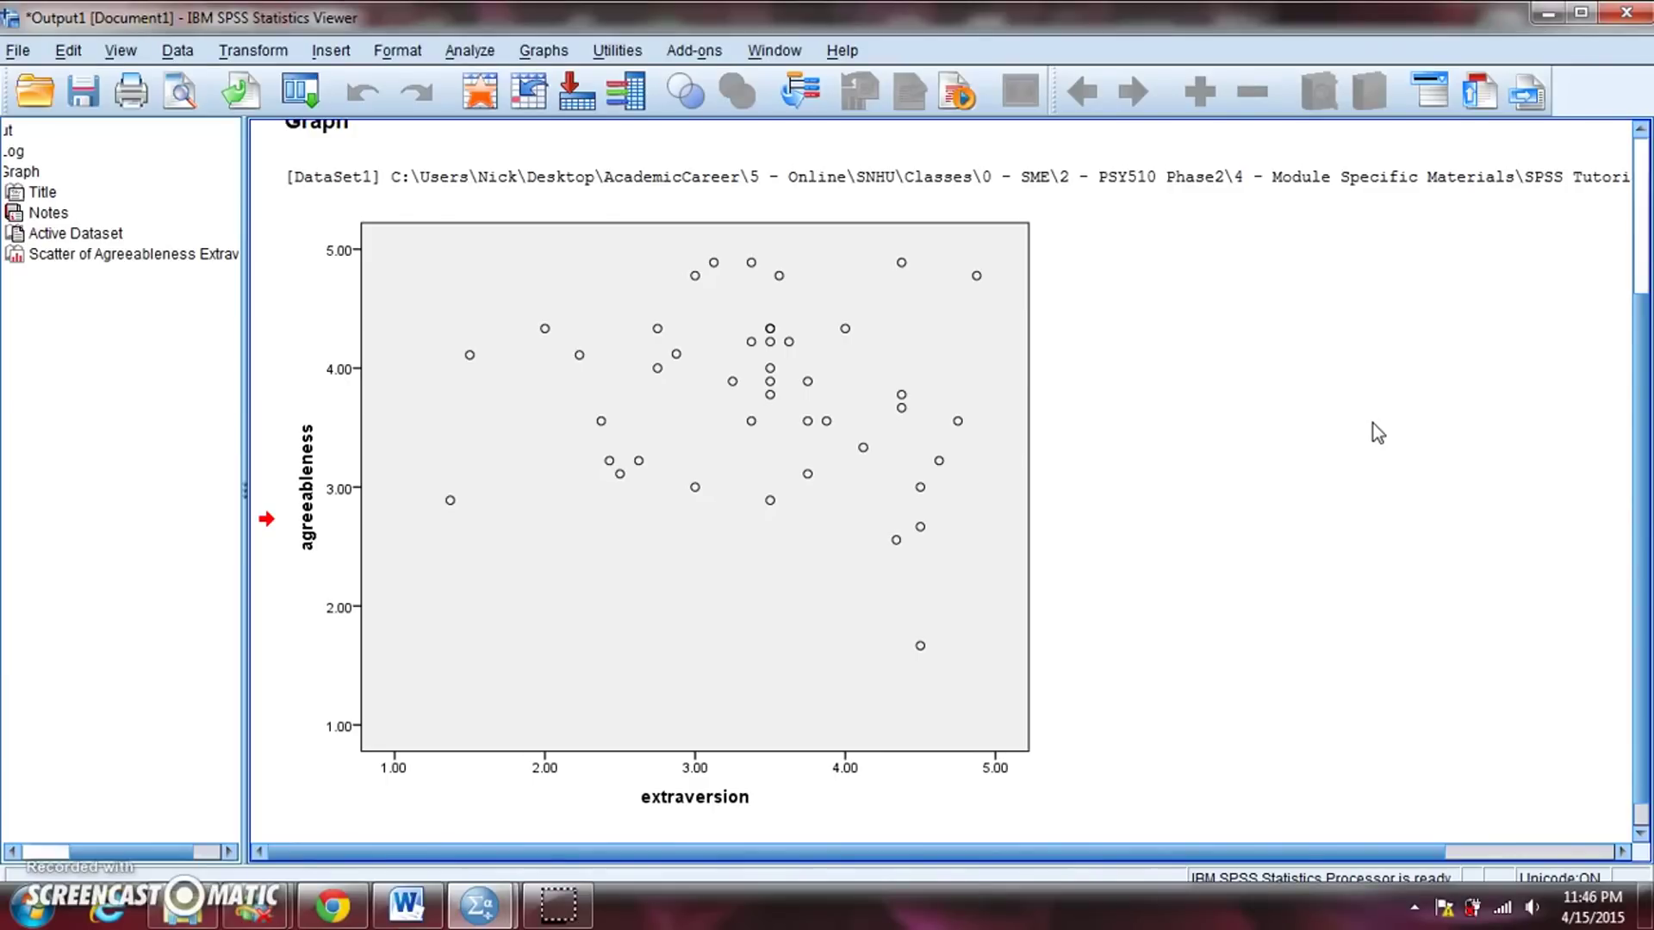
click(995, 269)
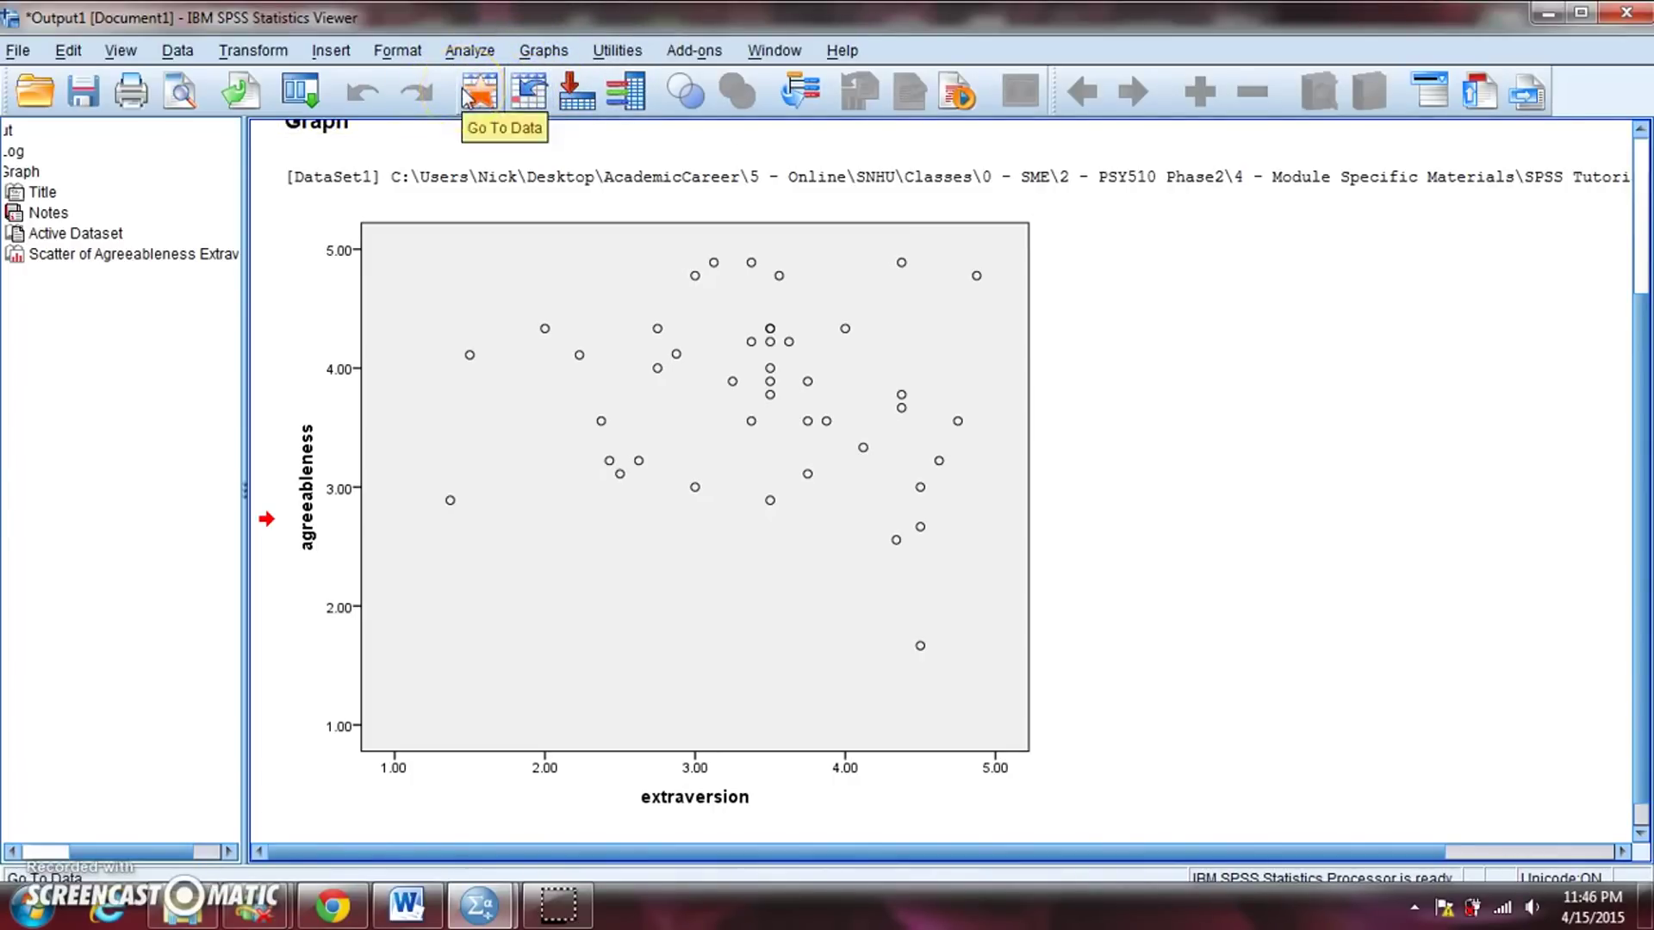
Return to the ForTutorial.sav data set and begin defining a Matrix Scatter chart.
mouse_move(479, 904)
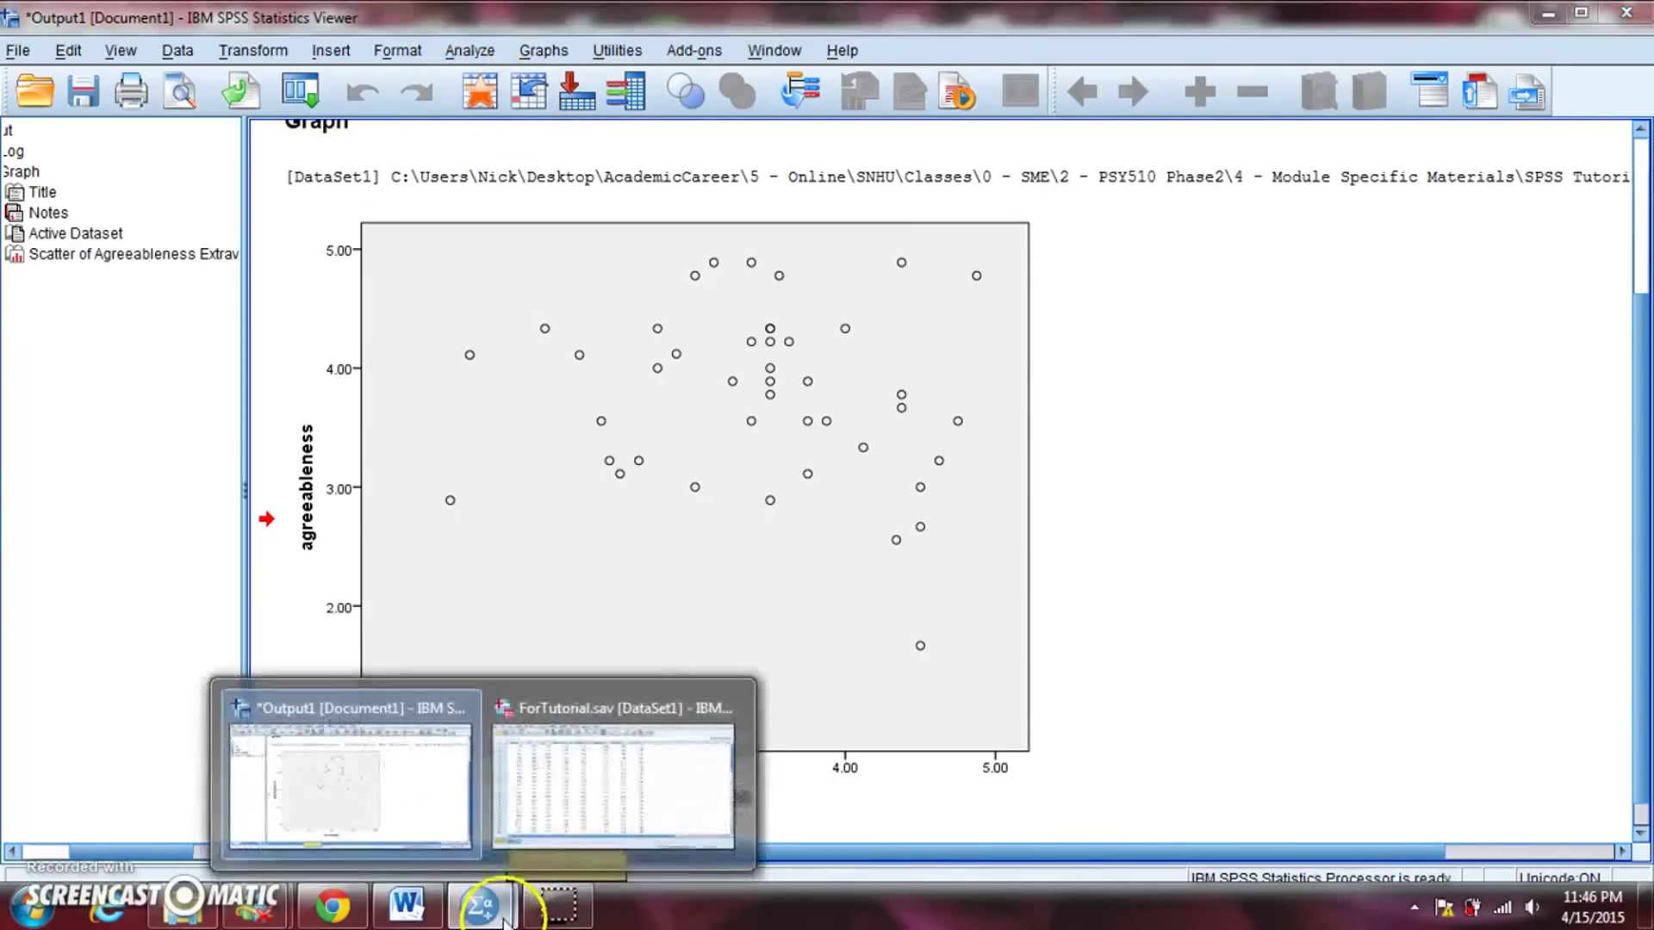
click(622, 734)
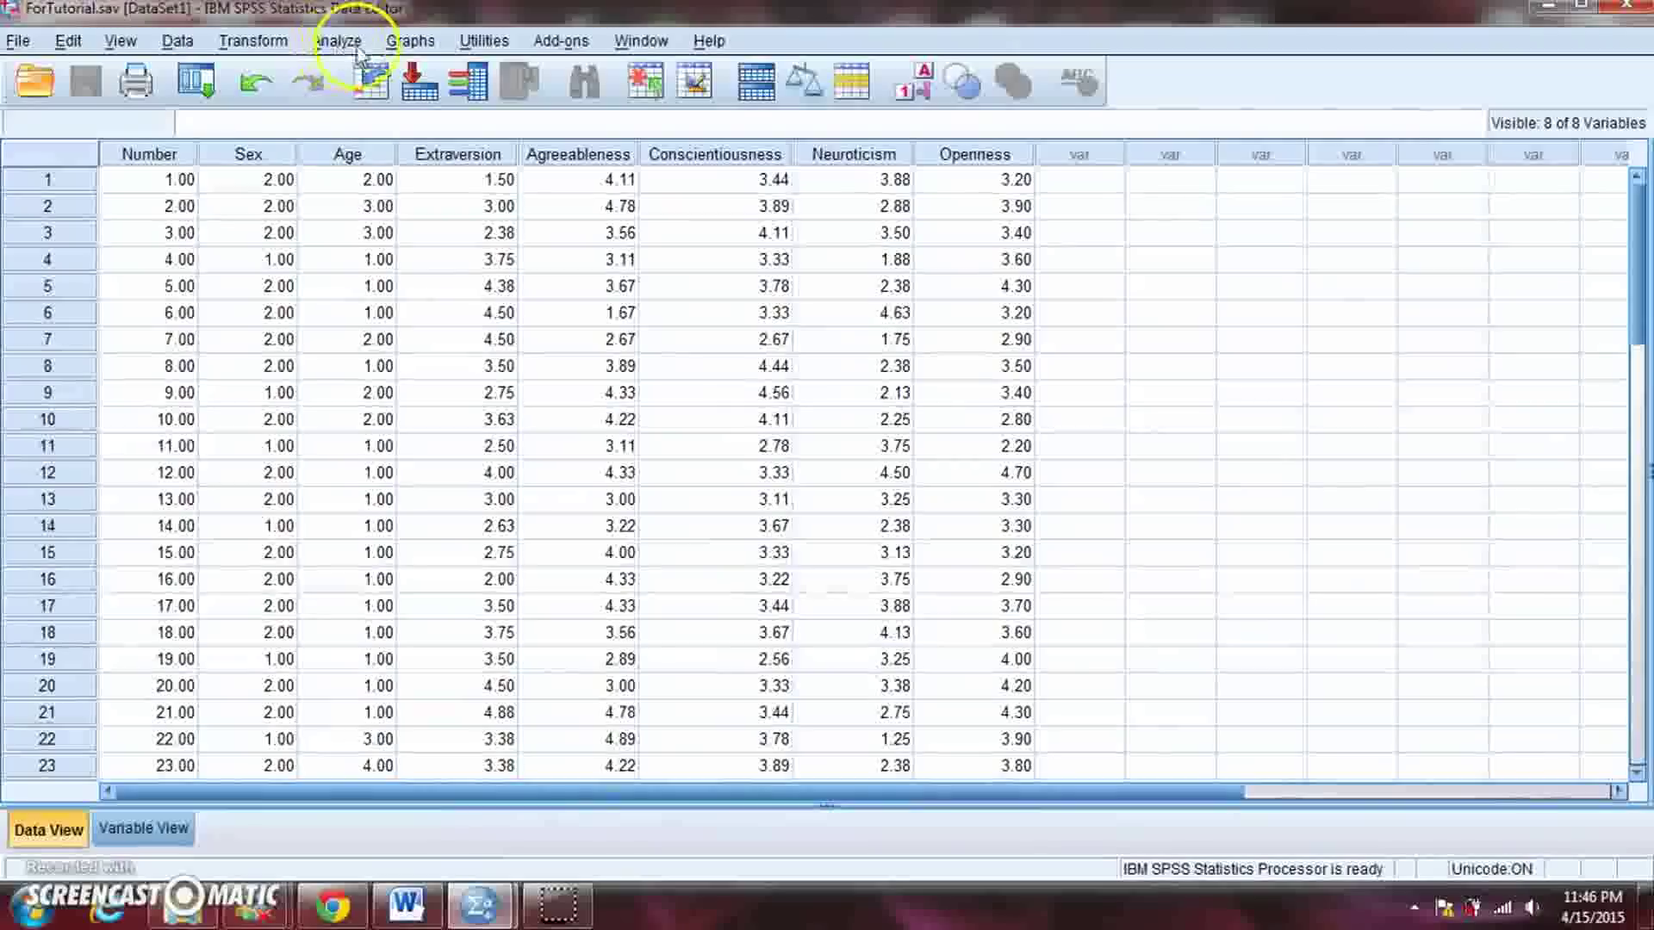
click(410, 40)
mouse_move(449, 196)
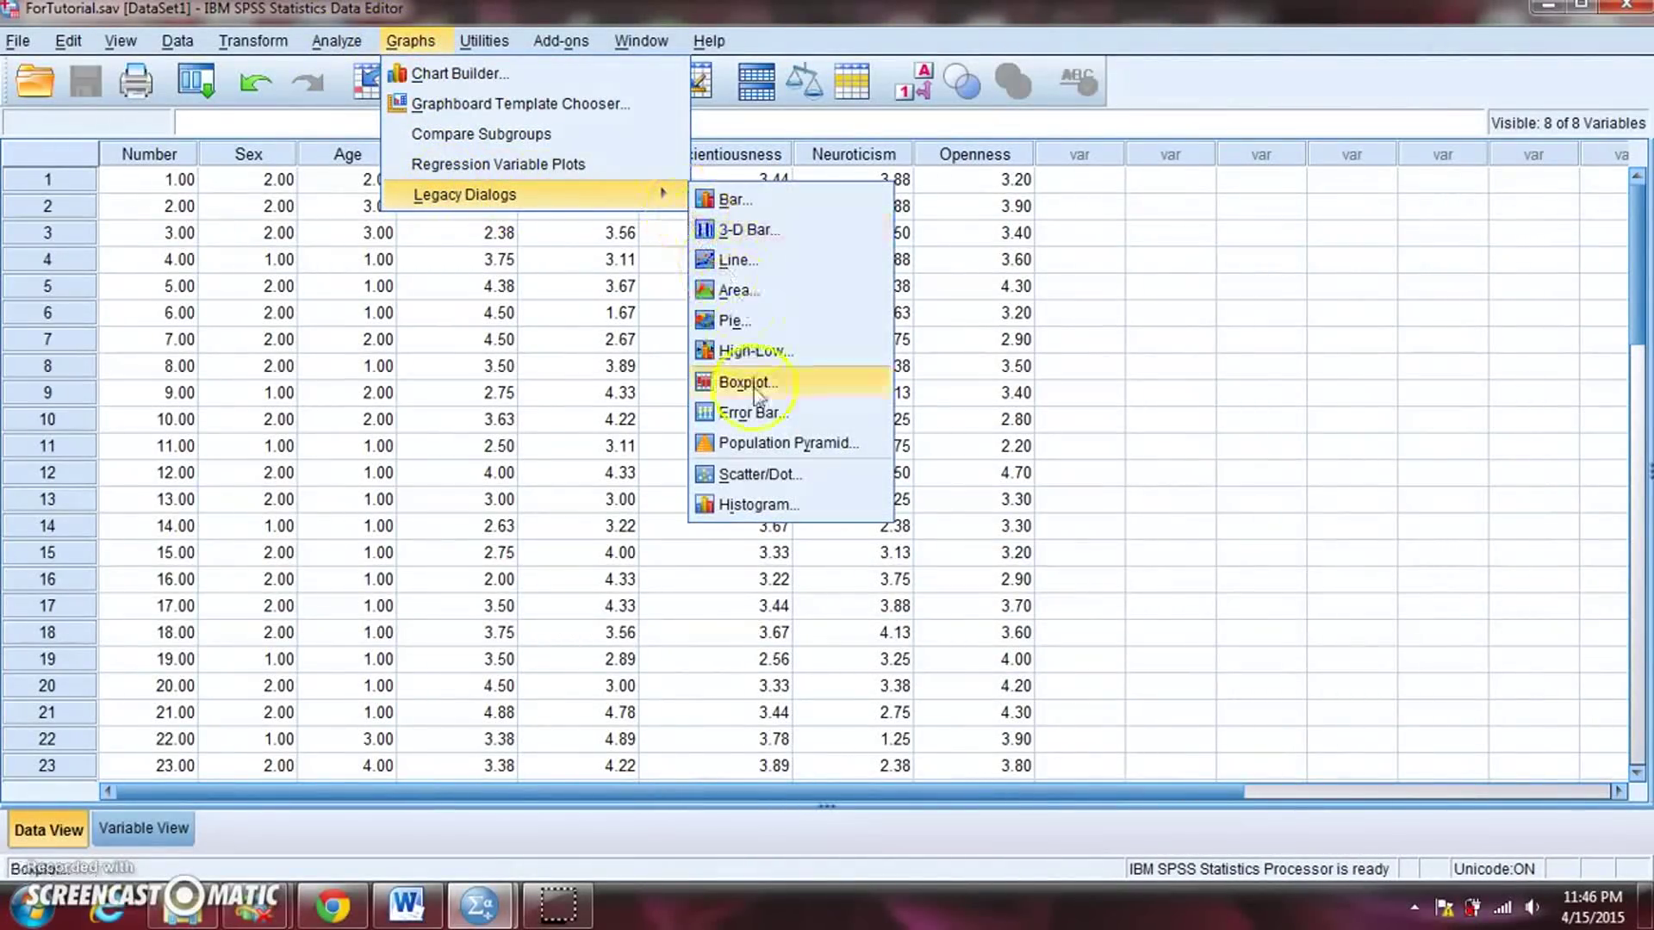
click(754, 472)
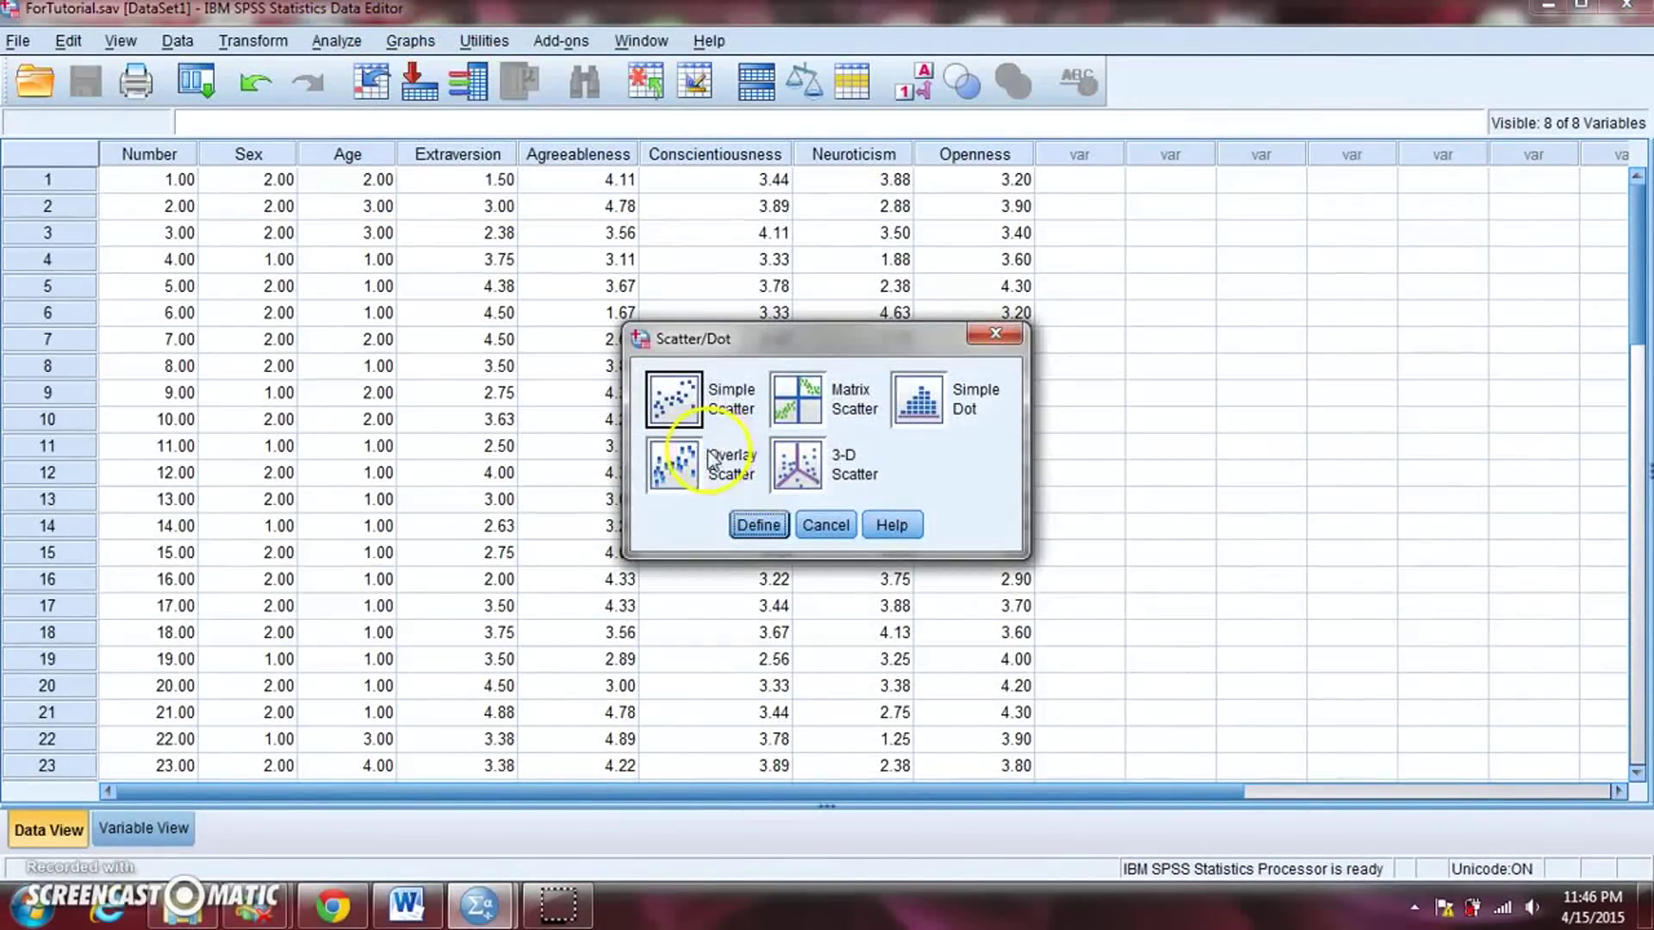
click(790, 409)
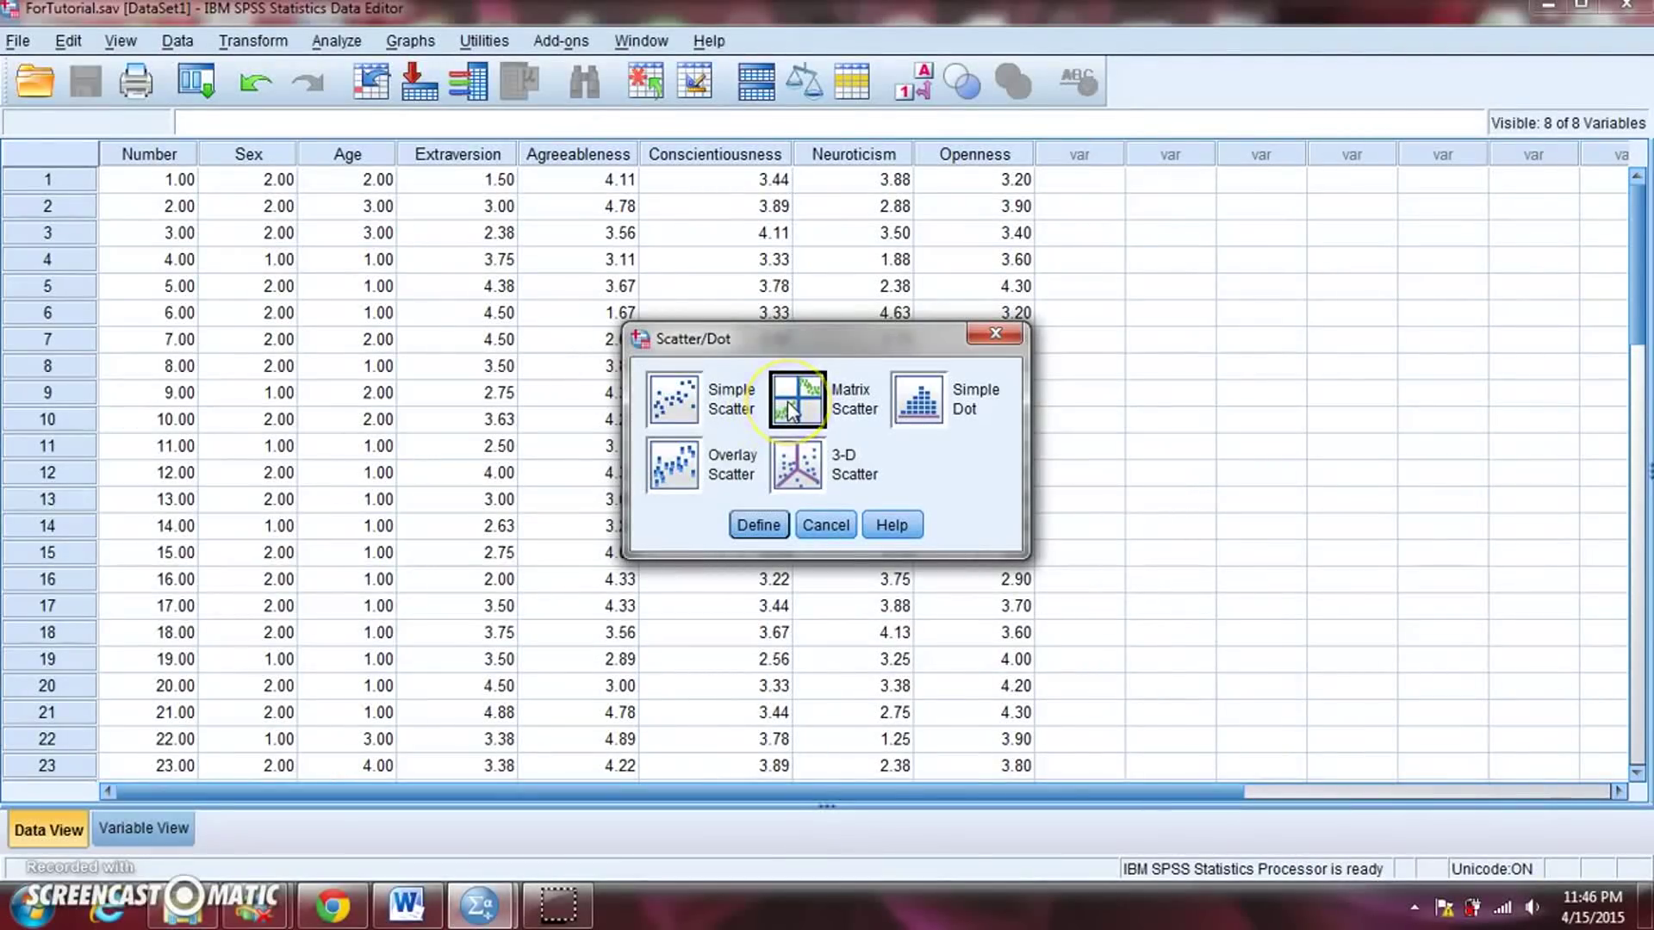
click(757, 524)
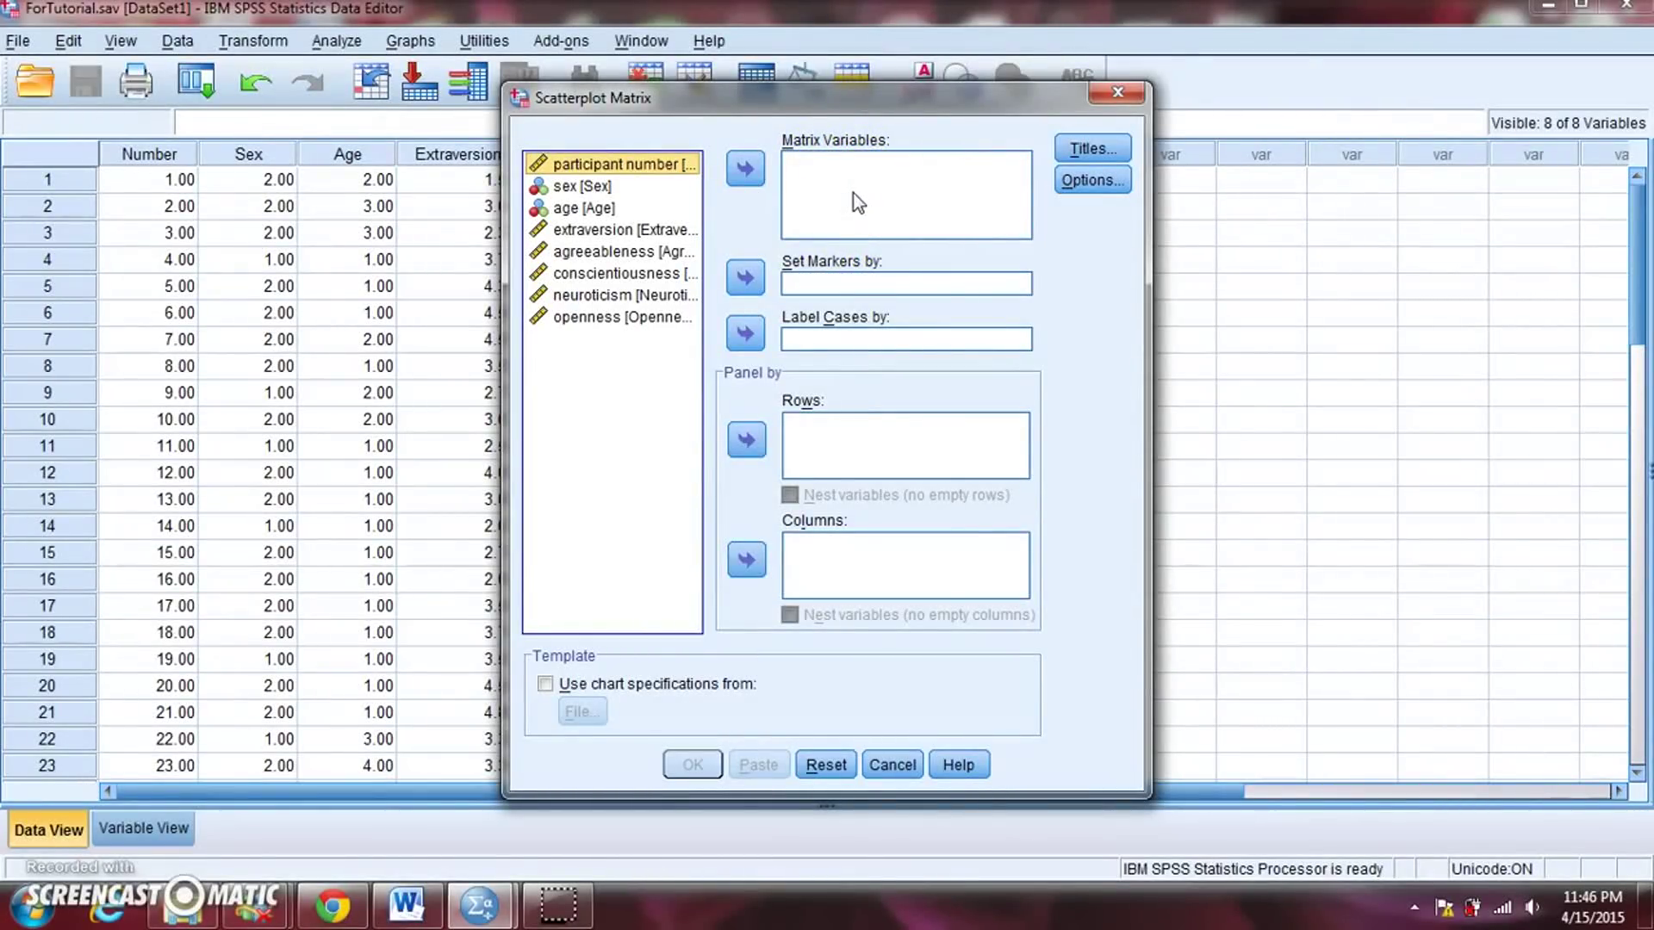
Generate the scatterplot matrix with extraversion, agreeableness, conscientiousness, neuroticism and openness as the matrix variables.
click(610, 231)
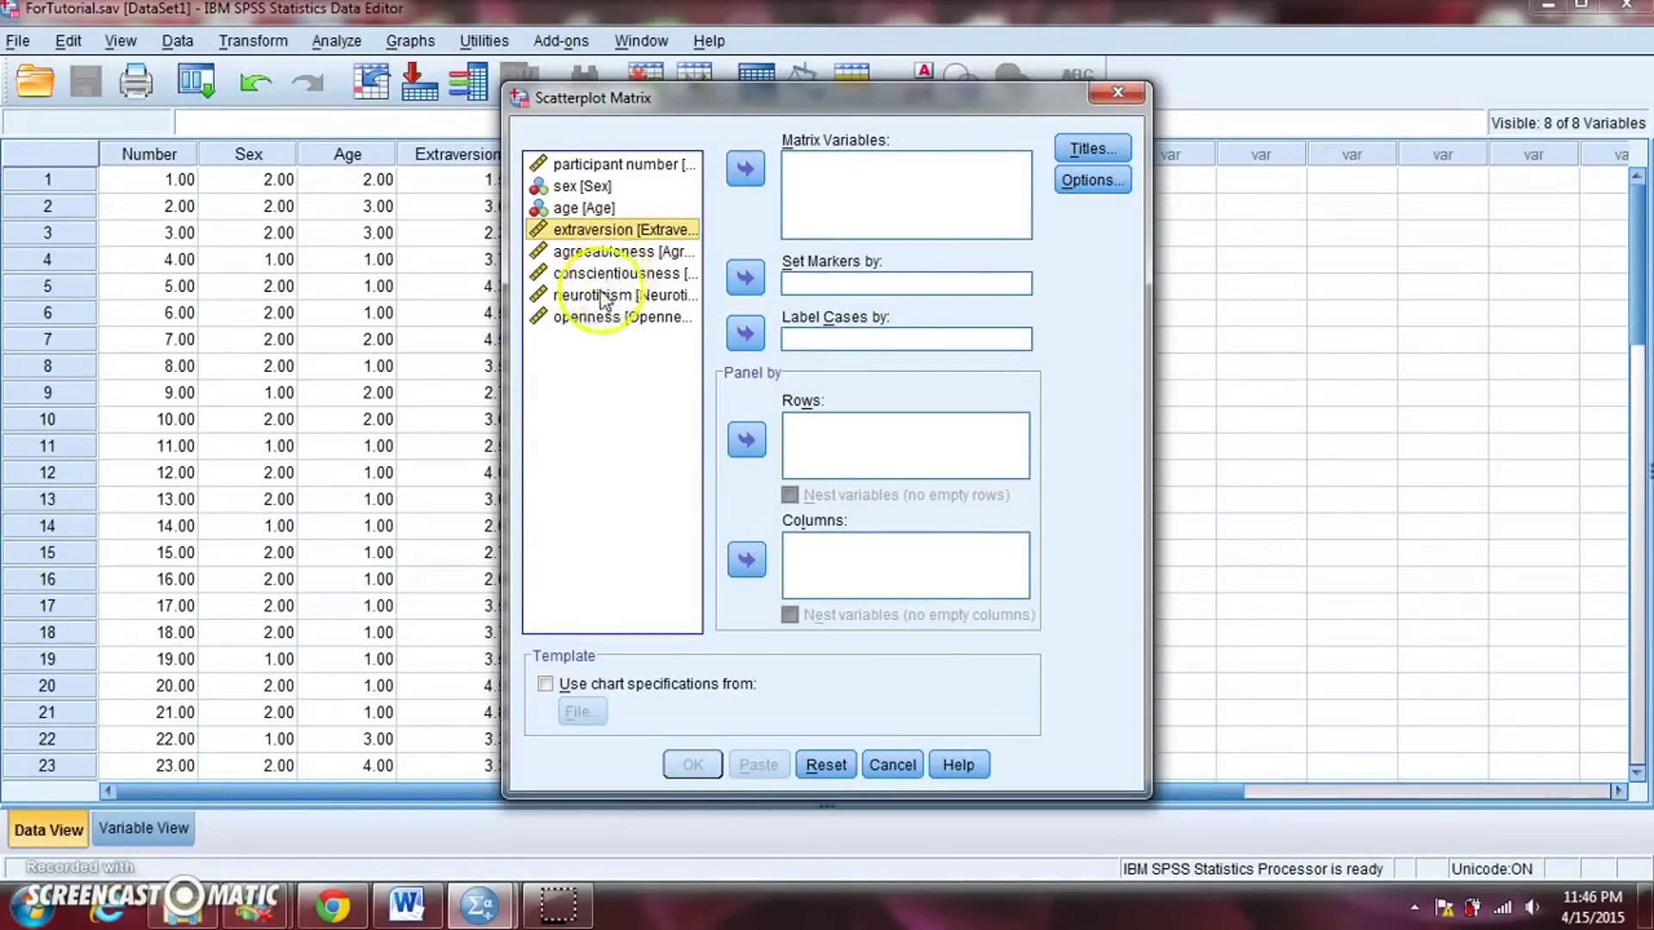
shift+click(603, 317)
click(745, 170)
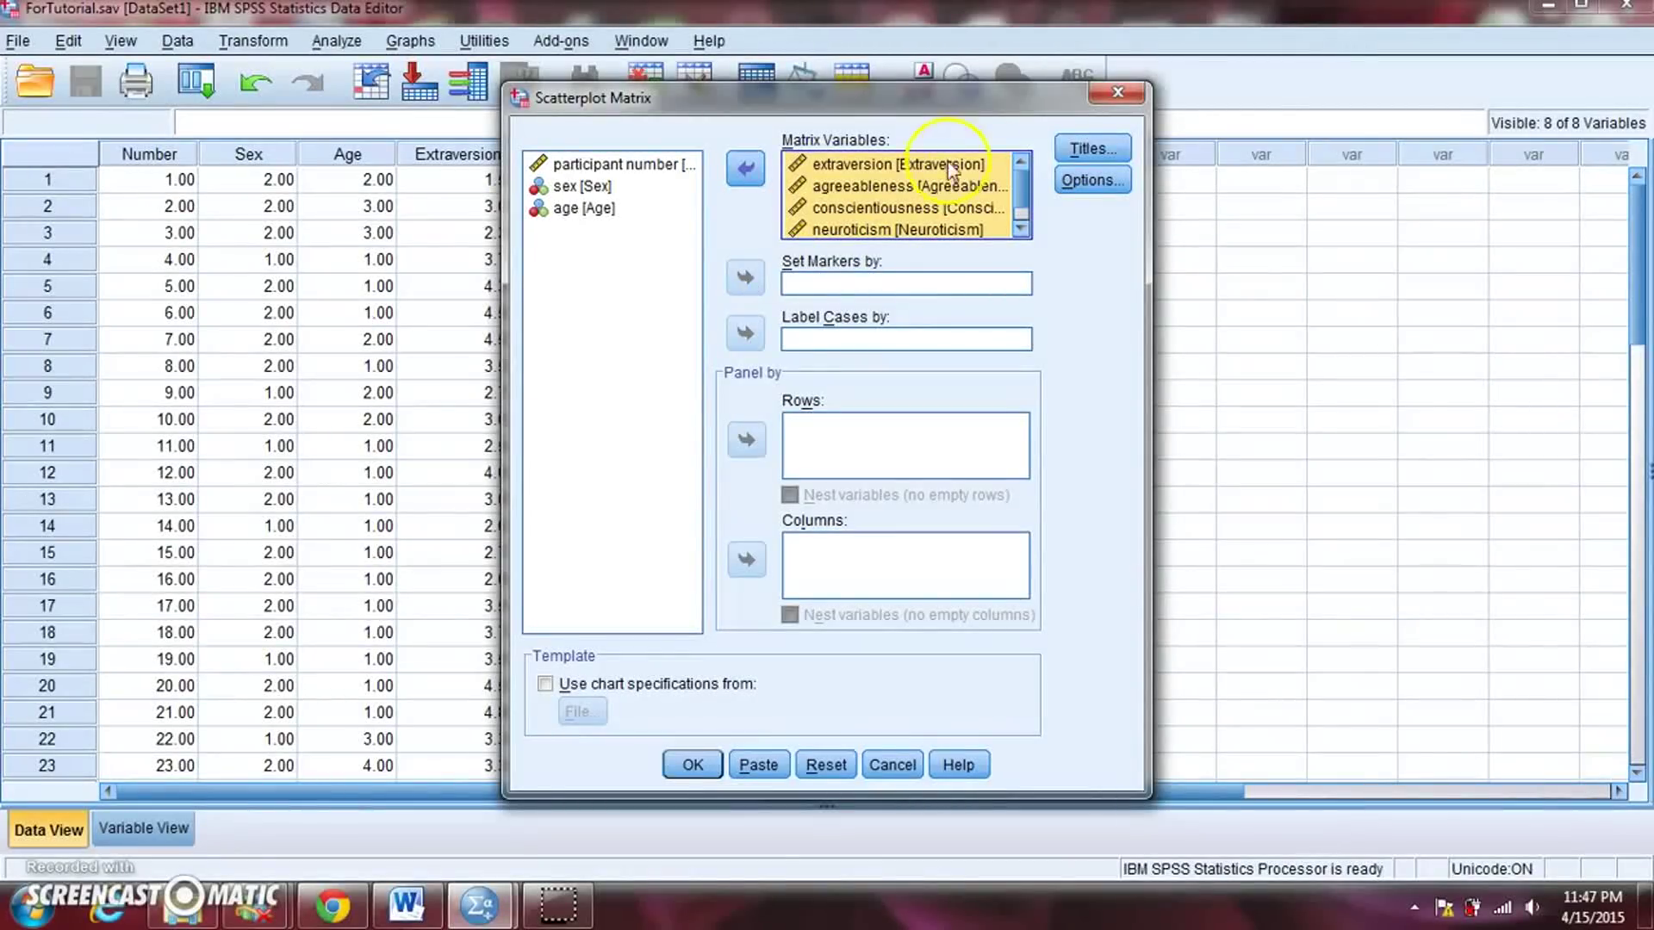
click(1021, 209)
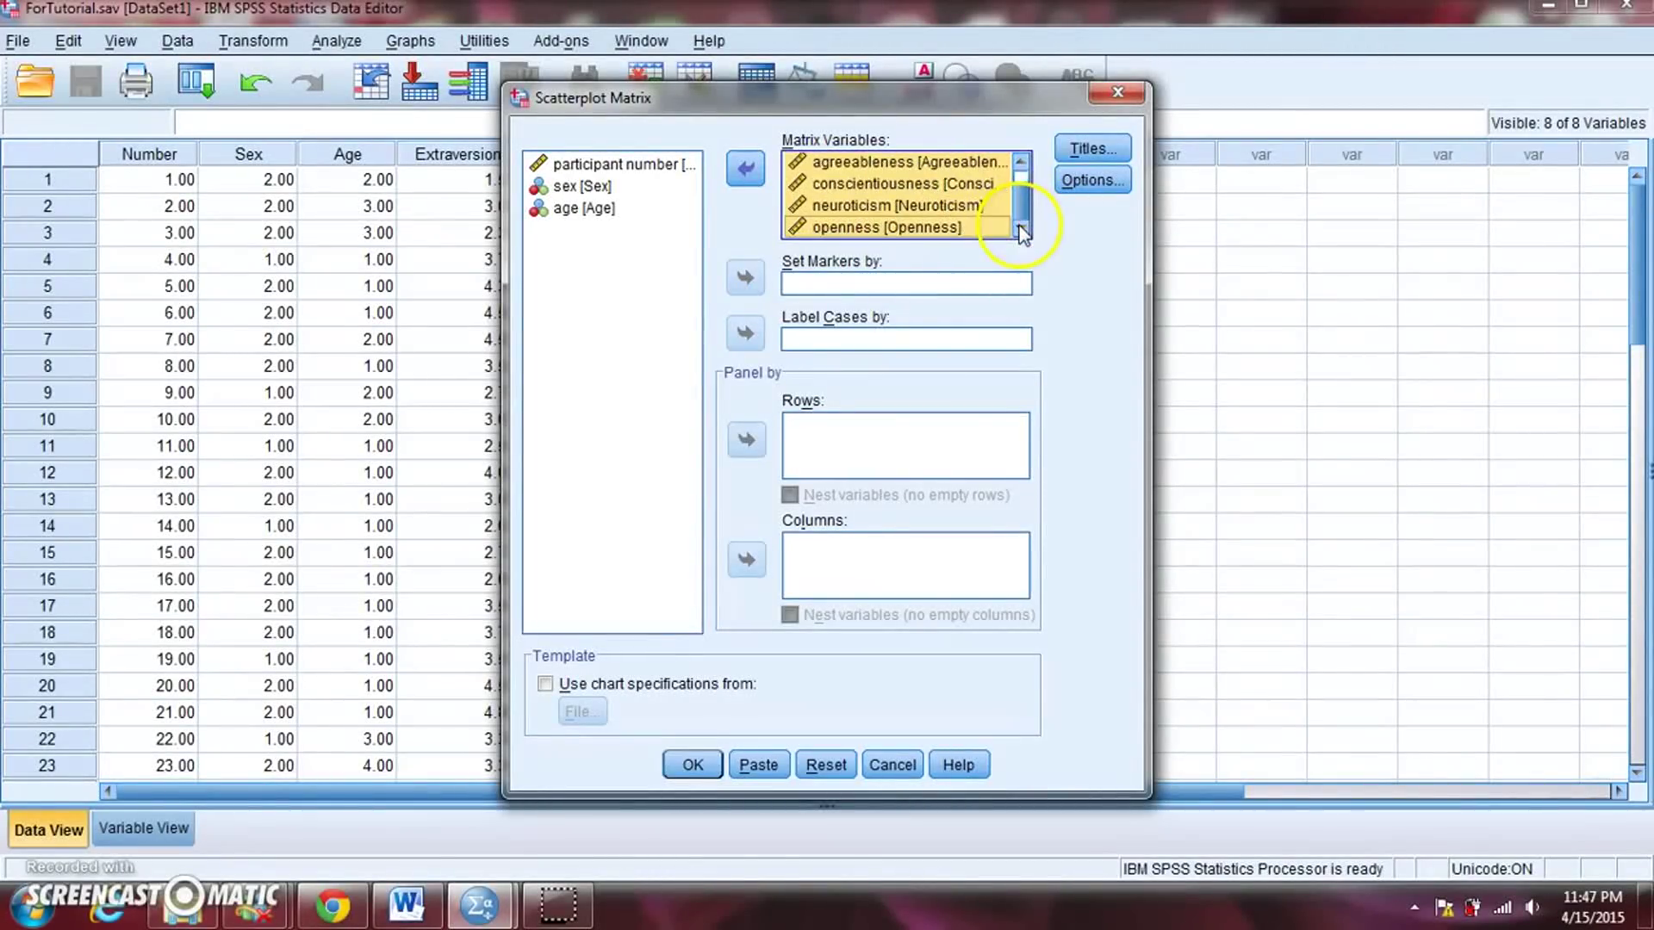
drag(1016, 199, 1017, 185)
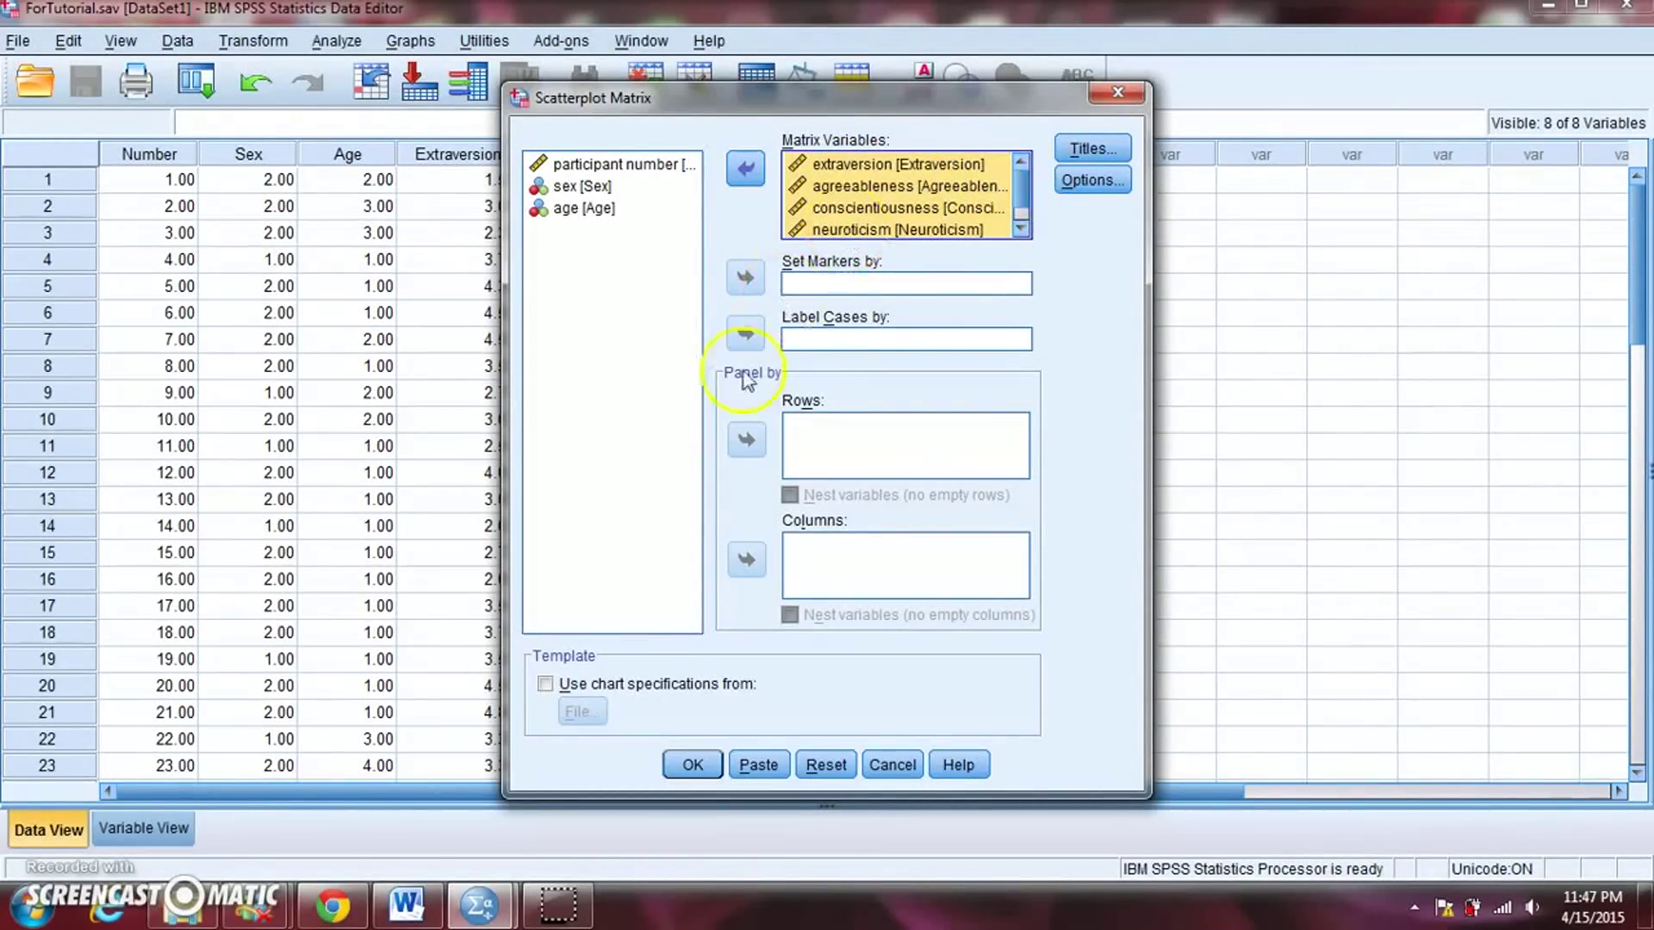
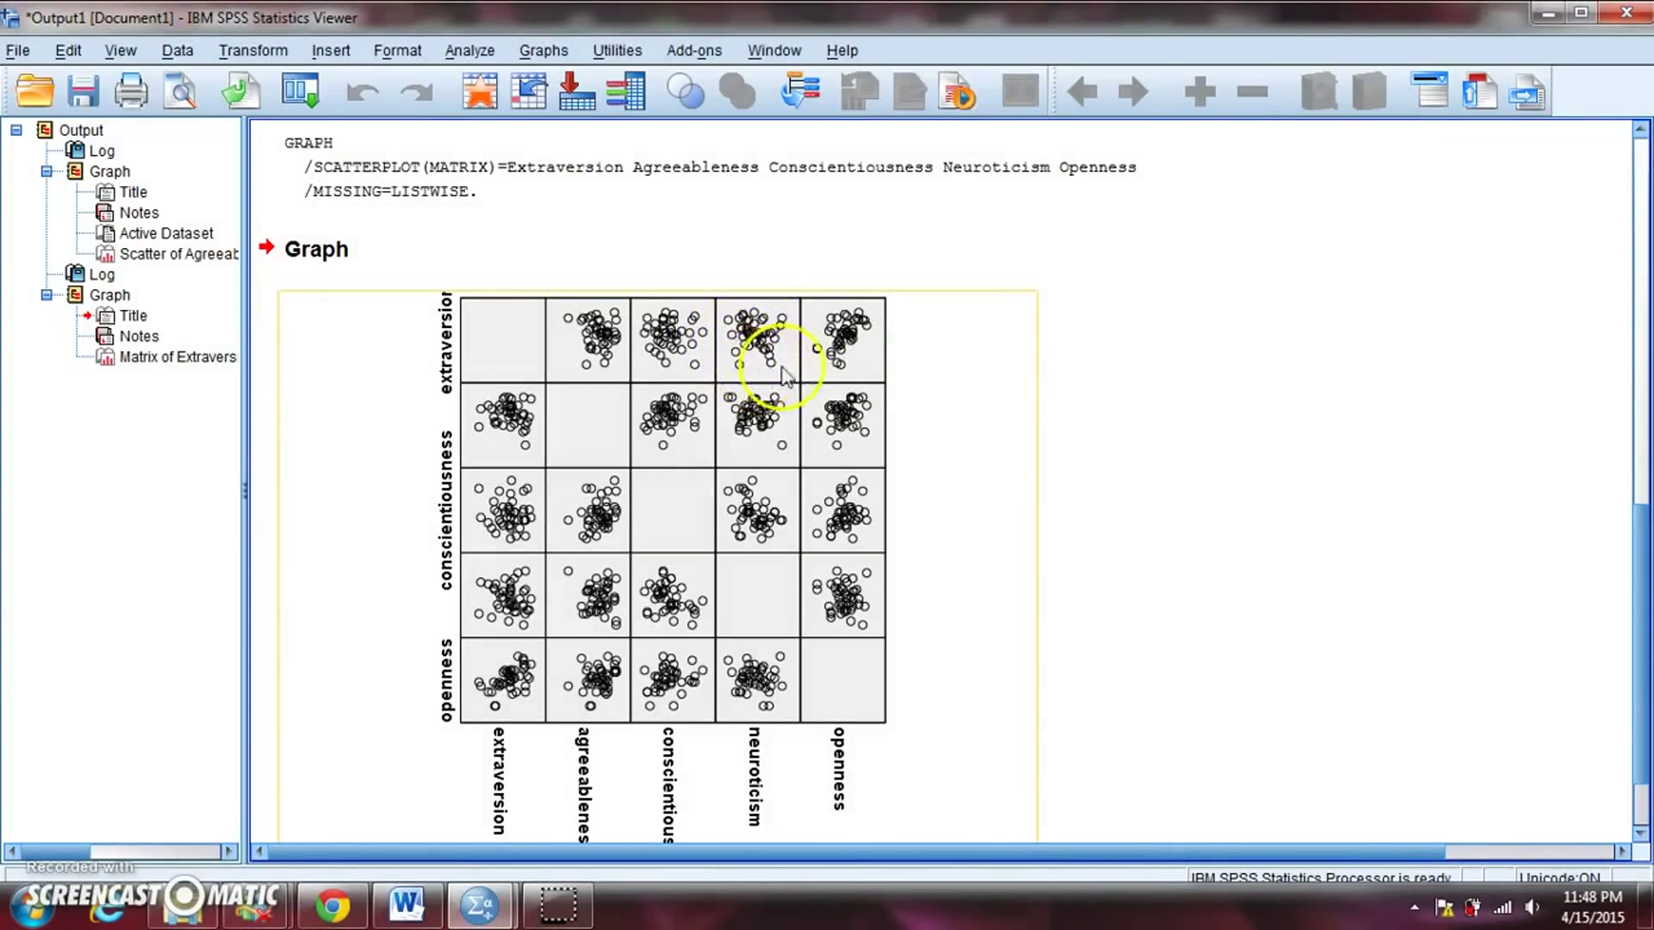
click(1250, 366)
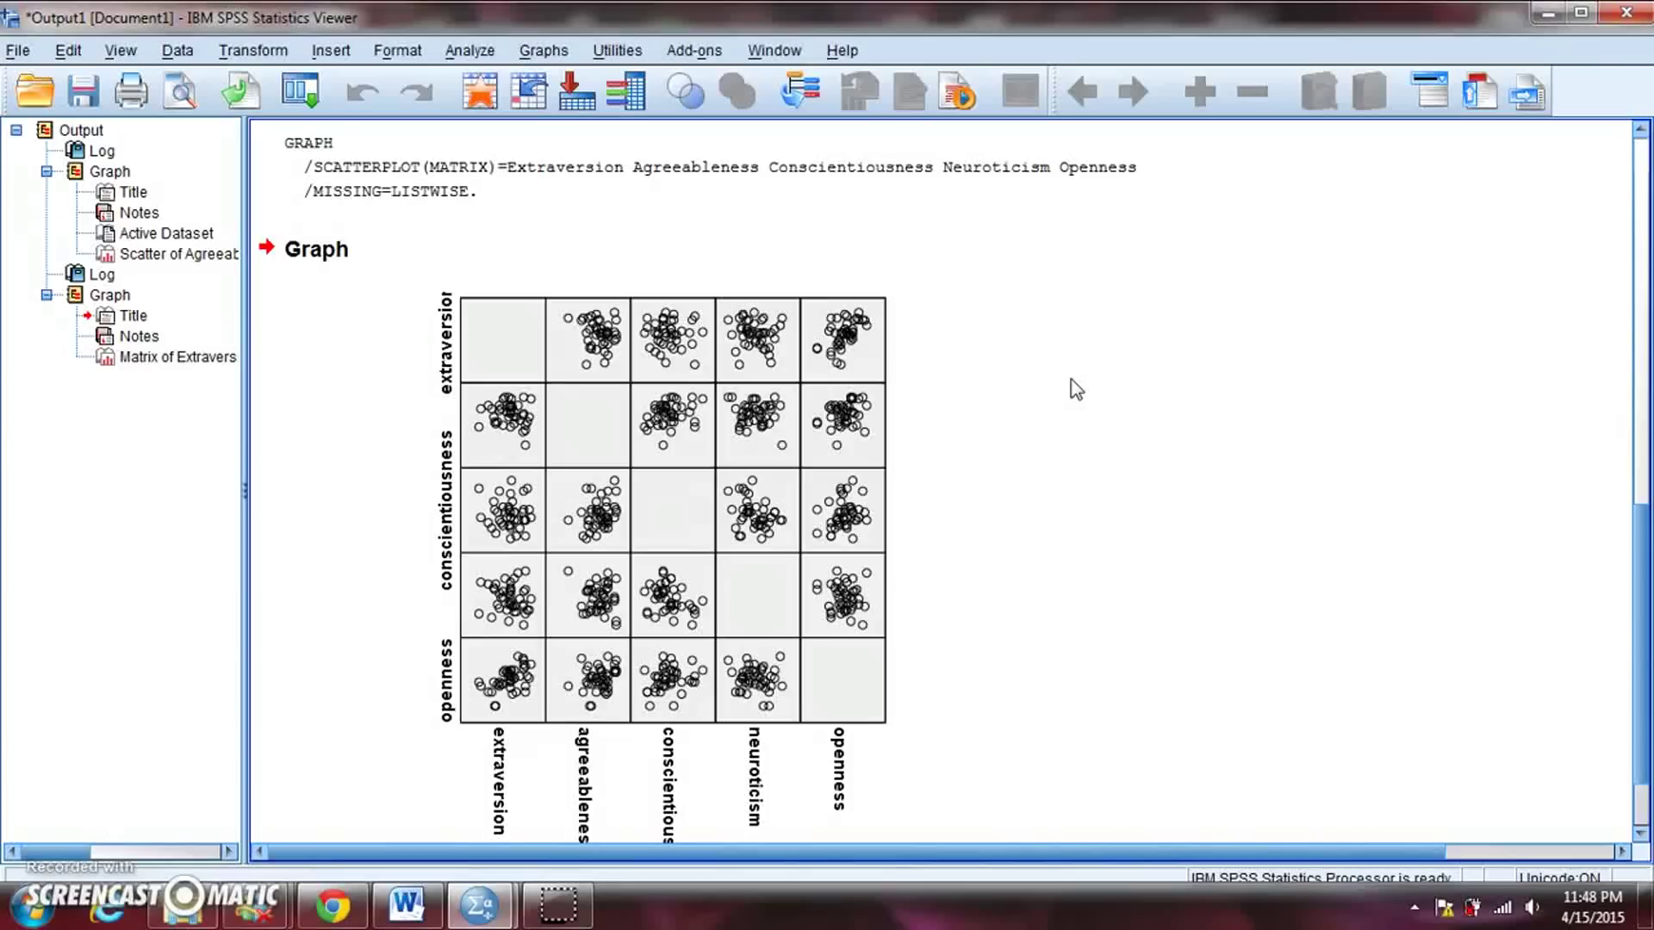
Switch back to the ForTutorial.sav data set and start a Bivariate Correlations analysis.
click(494, 911)
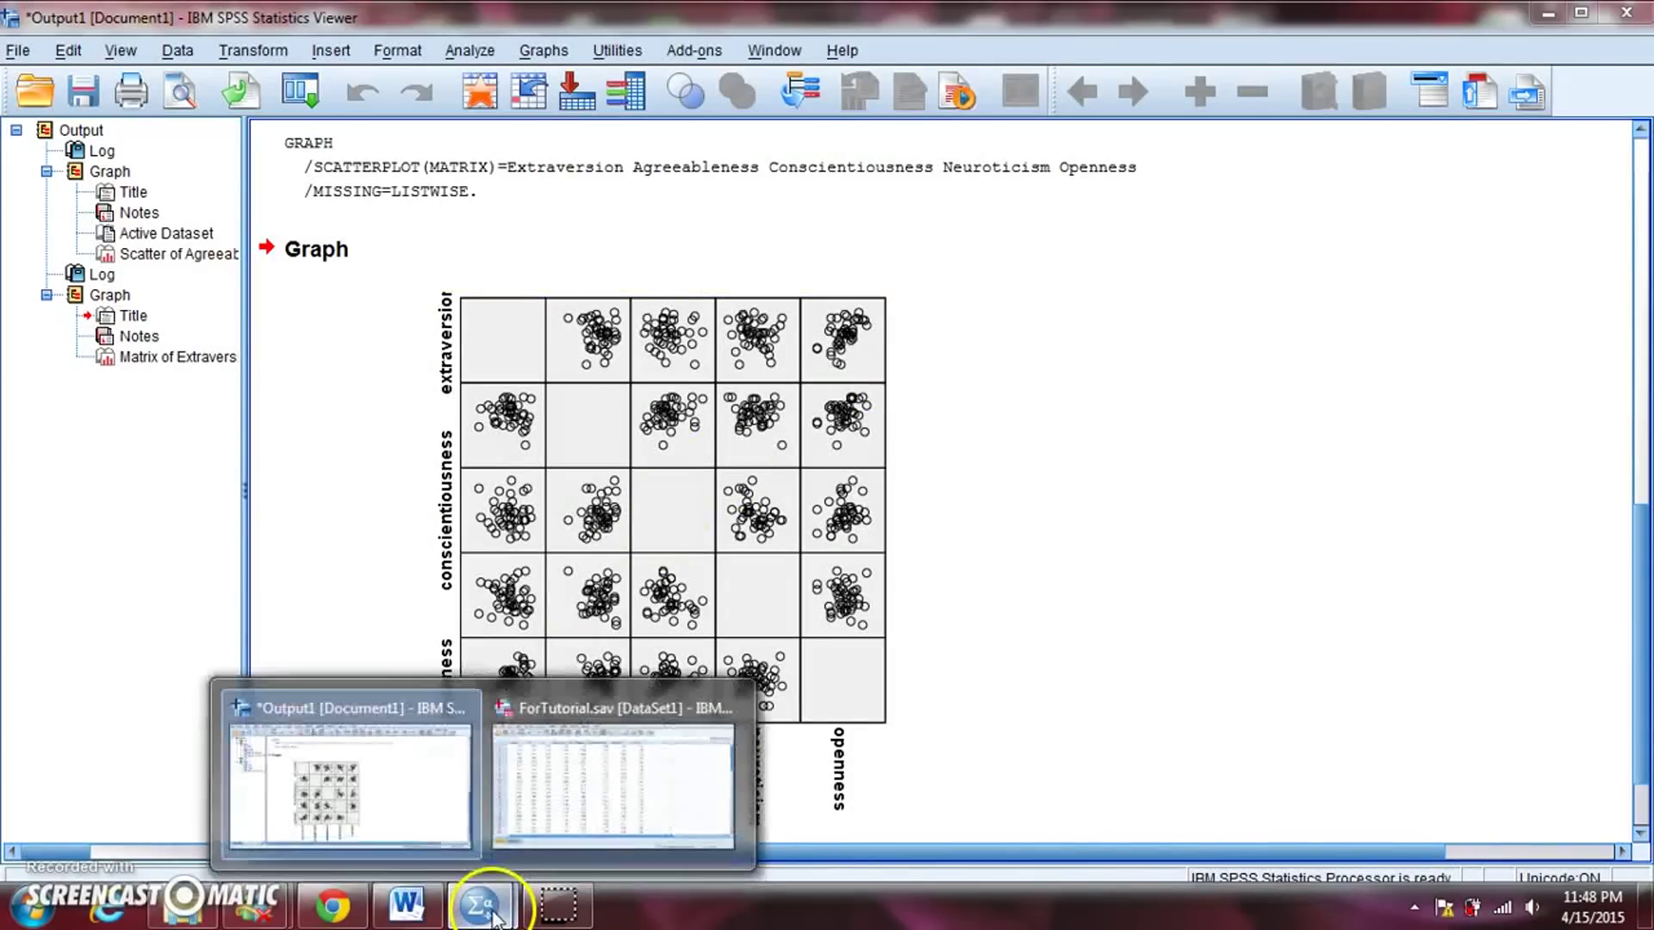
click(615, 698)
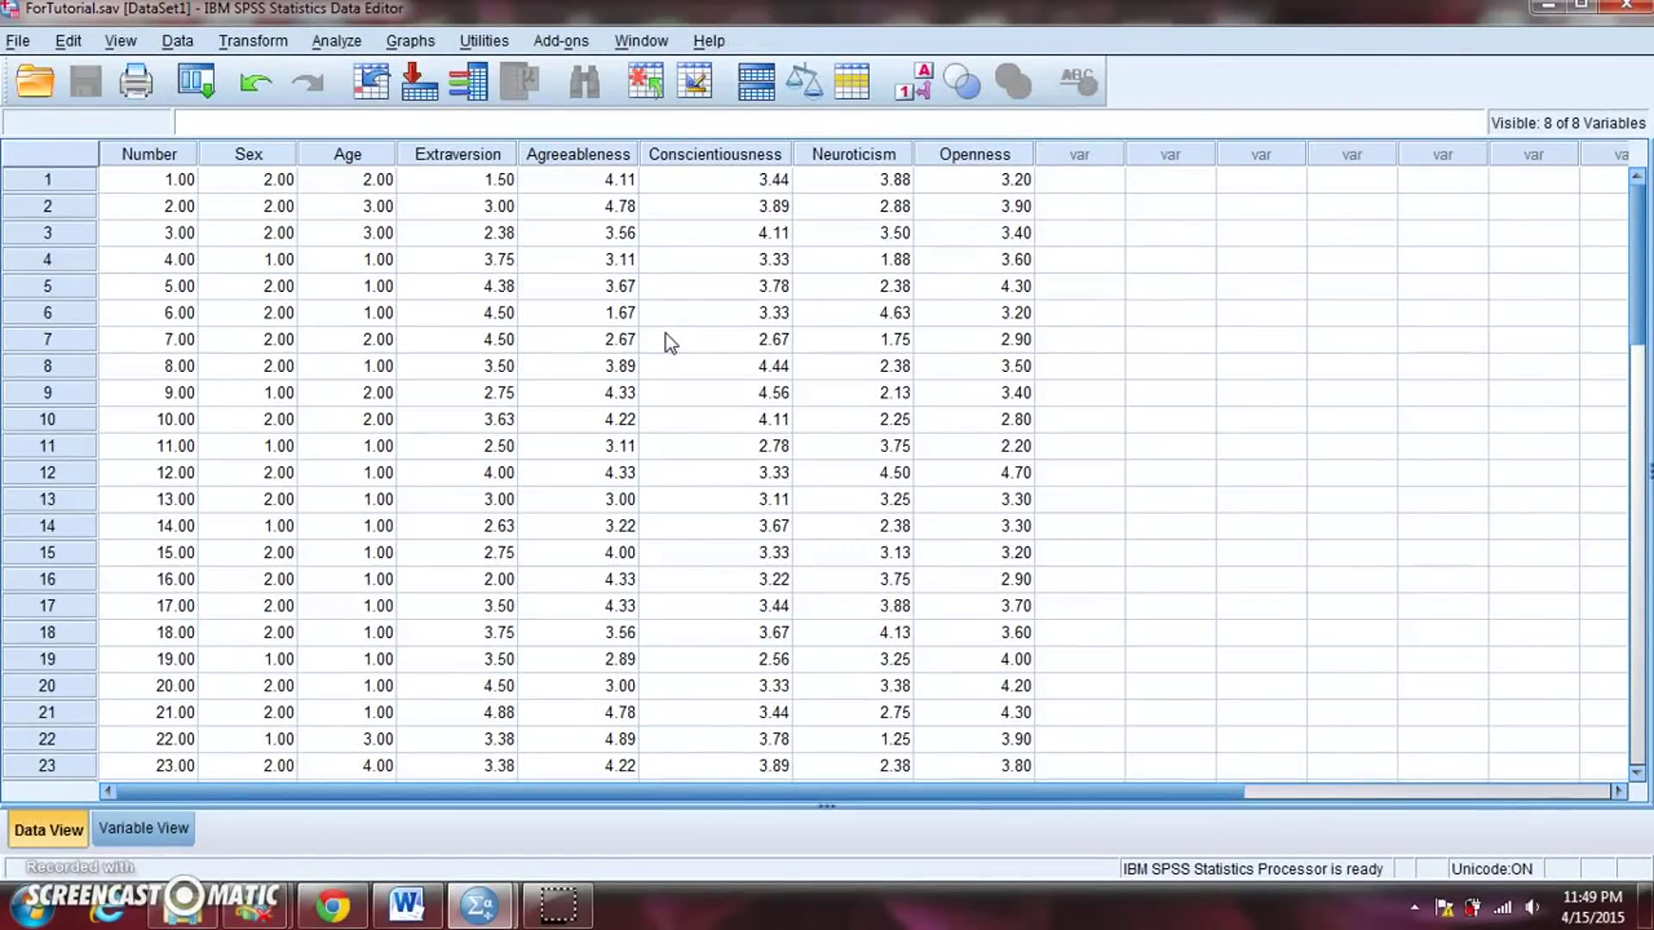
click(592, 239)
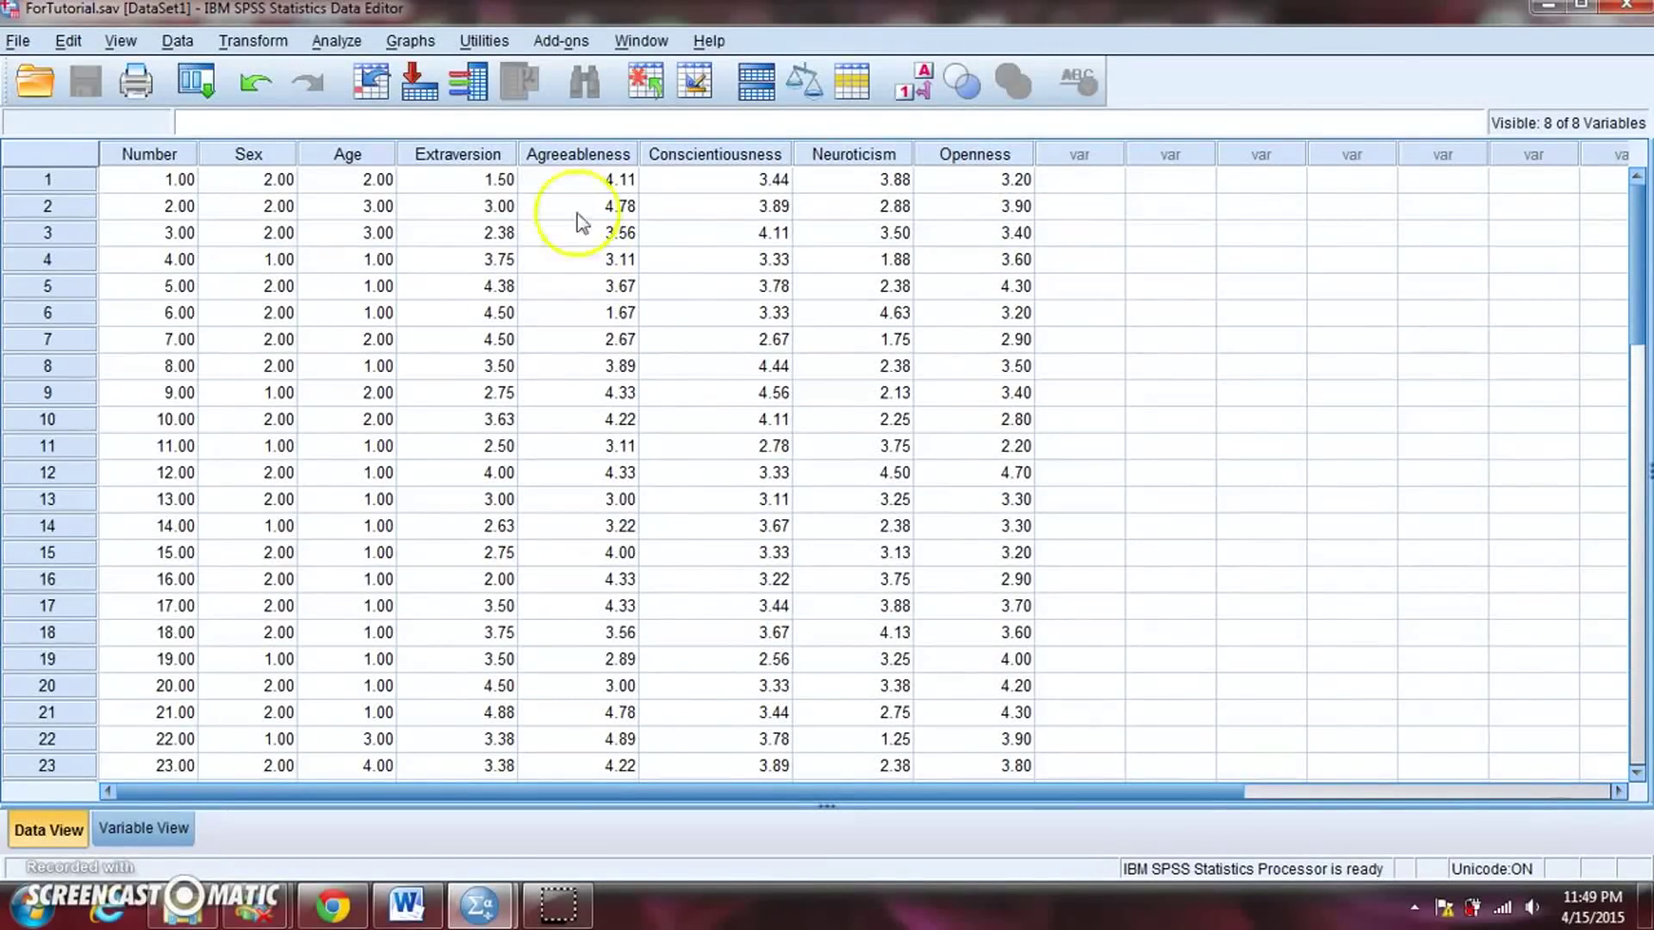
click(338, 40)
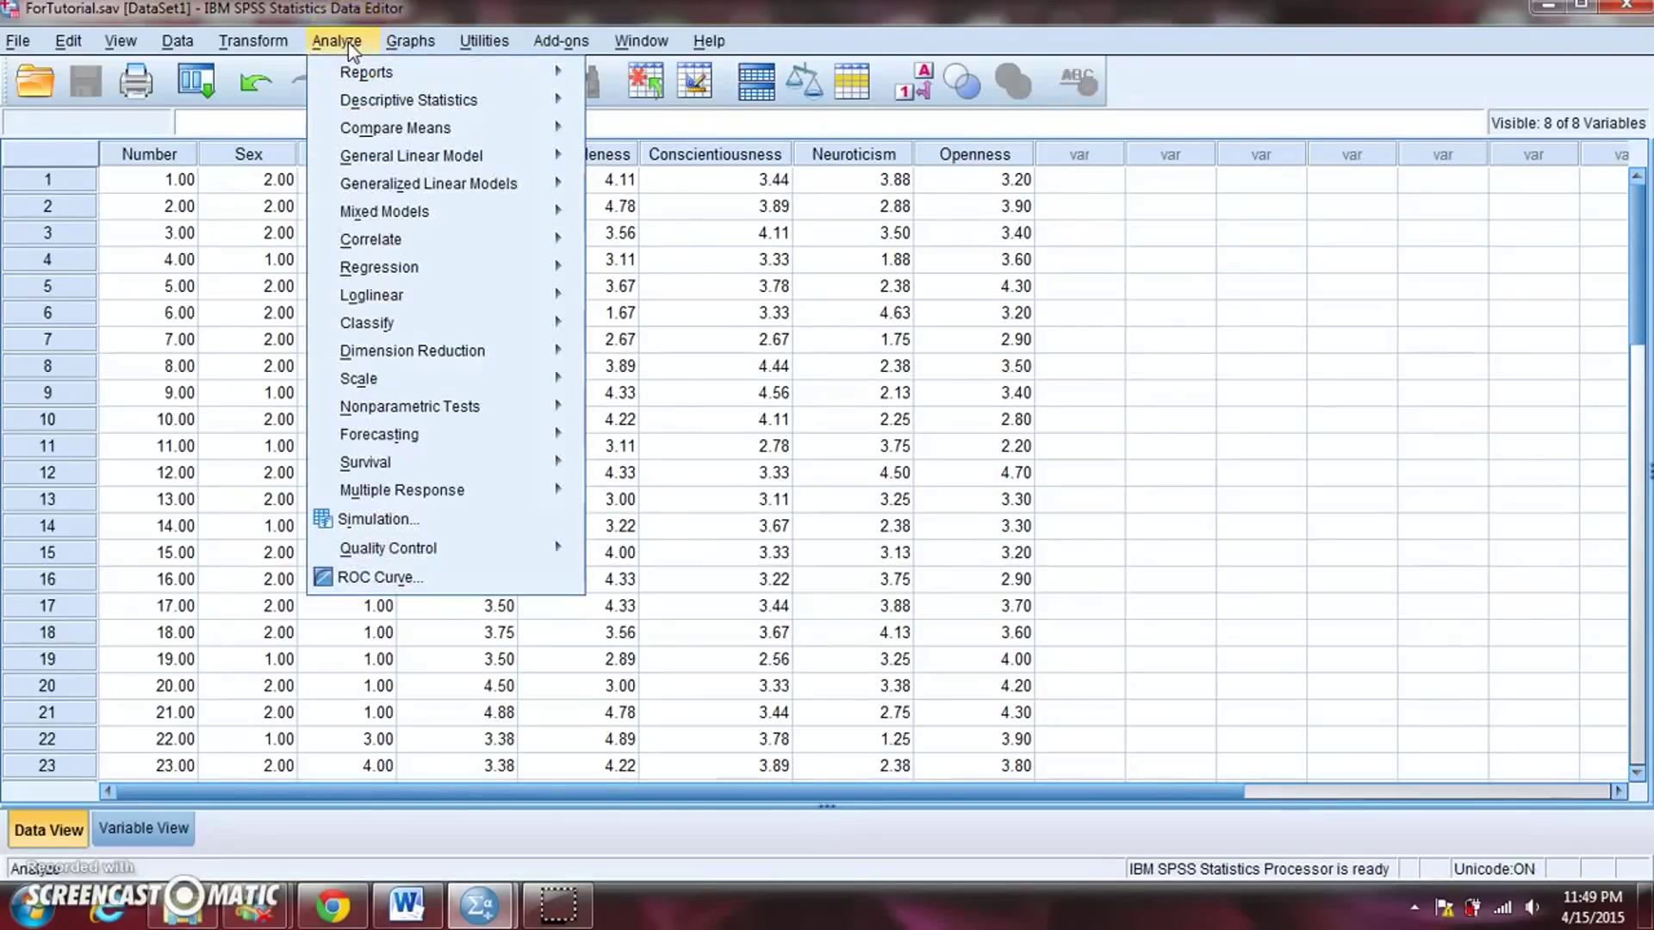
click(397, 237)
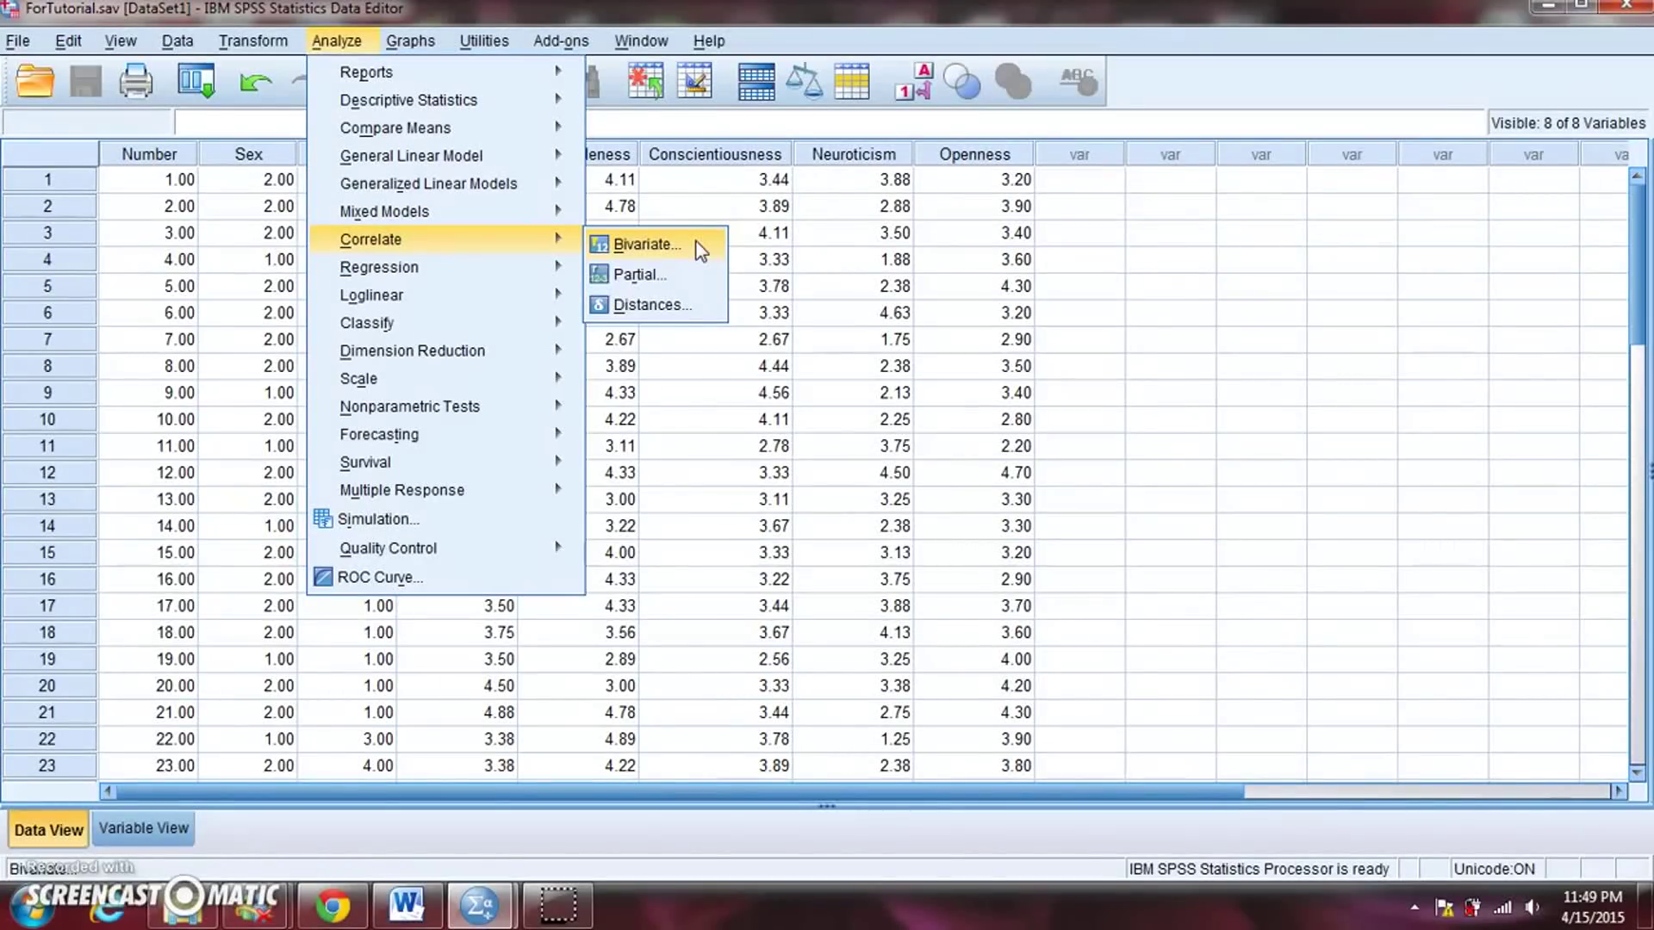
click(646, 245)
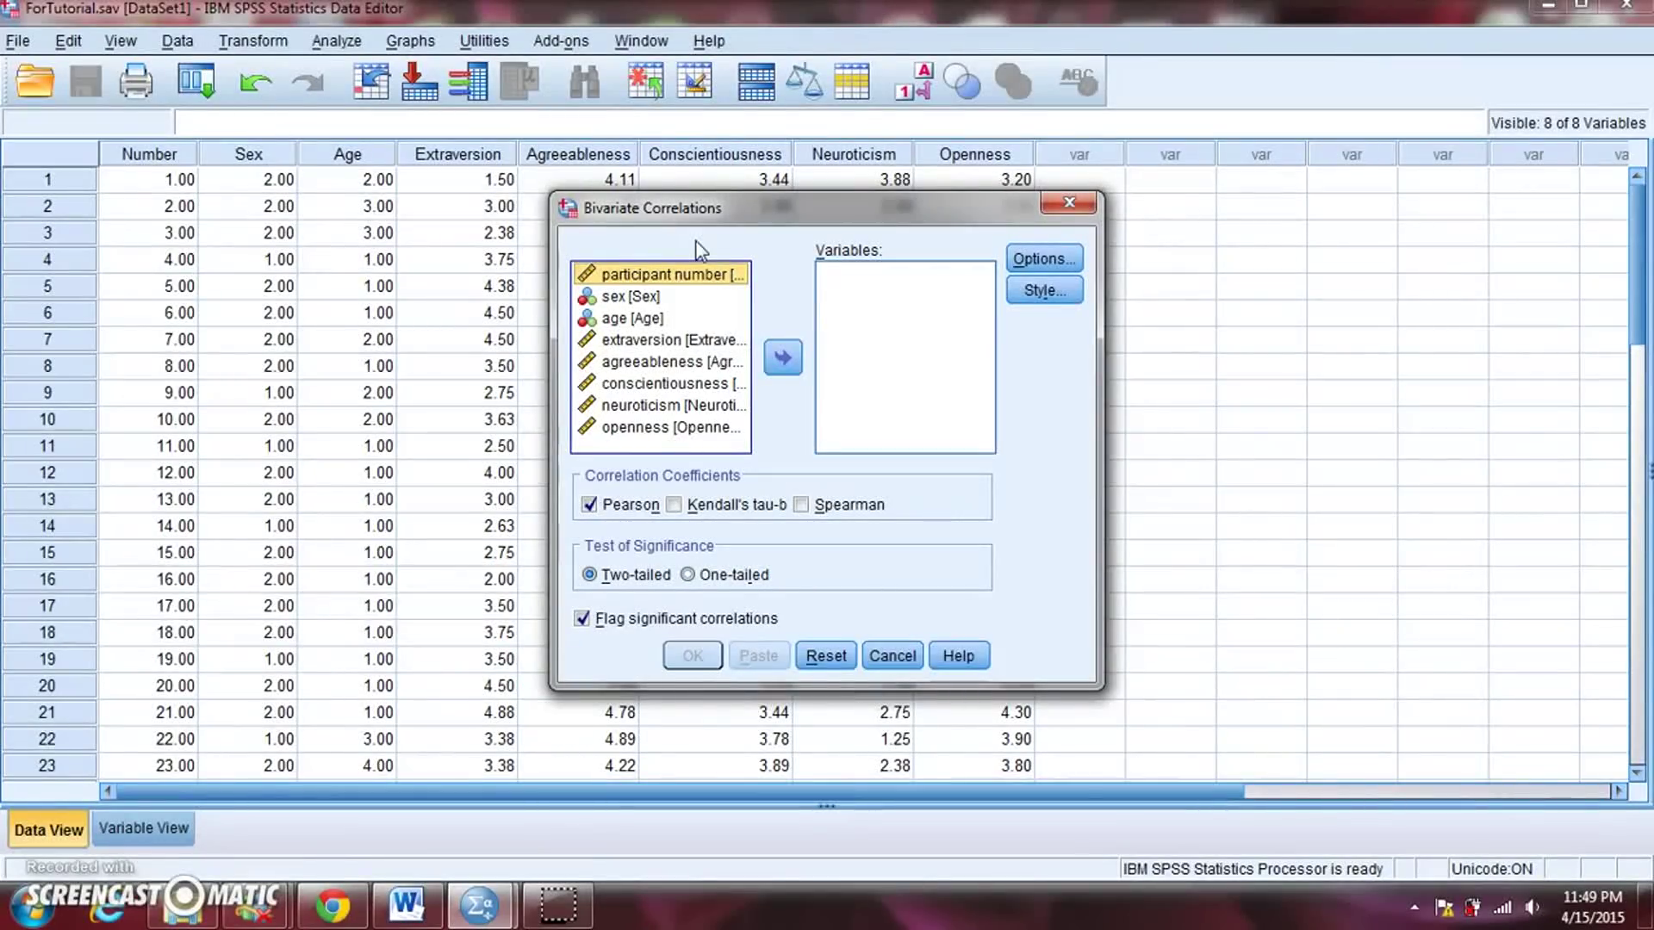
Run a two-tailed Pearson correlation between extraversion and agreeableness, with significant correlations flagged.
click(896, 353)
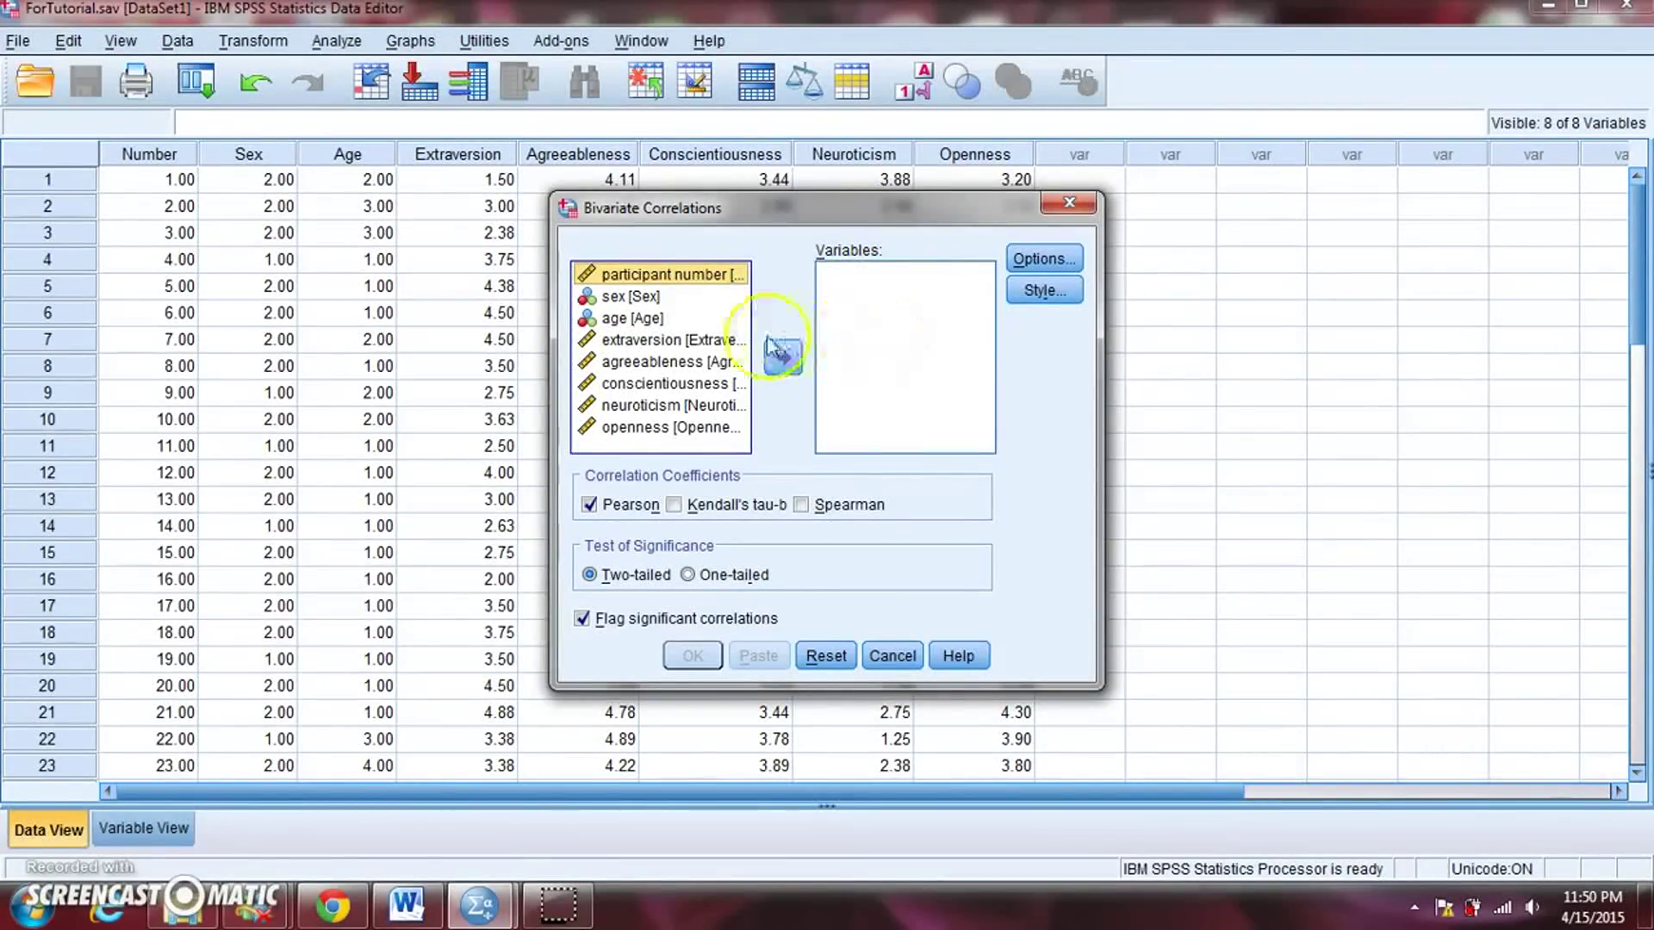
click(676, 339)
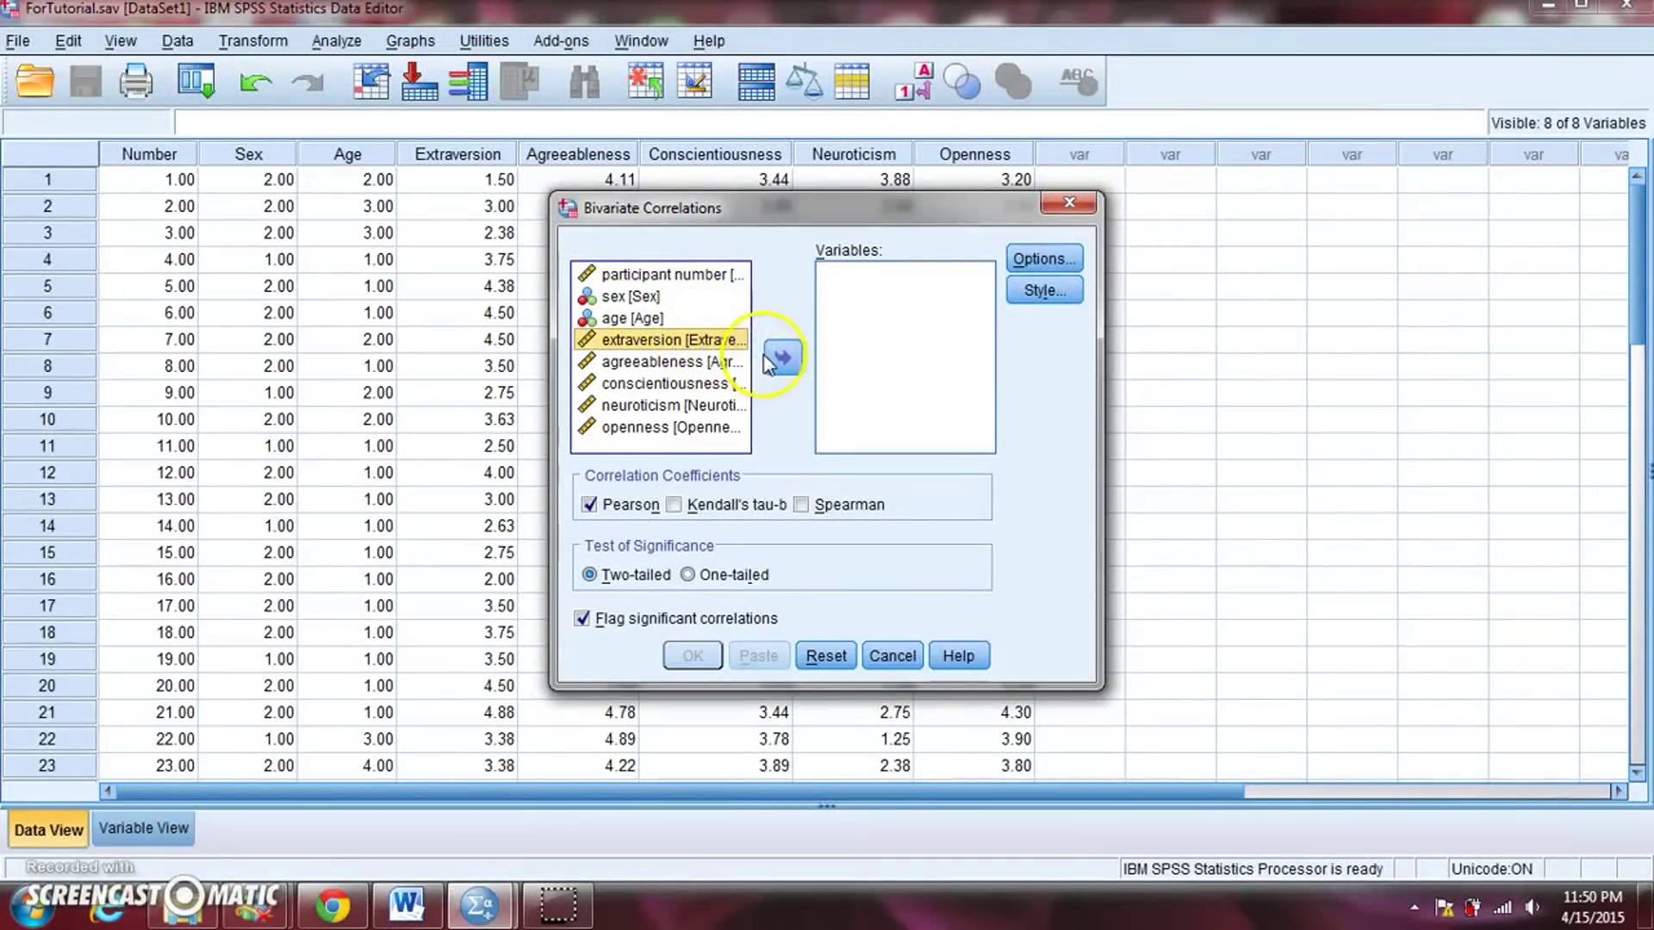
click(779, 357)
click(664, 340)
click(779, 360)
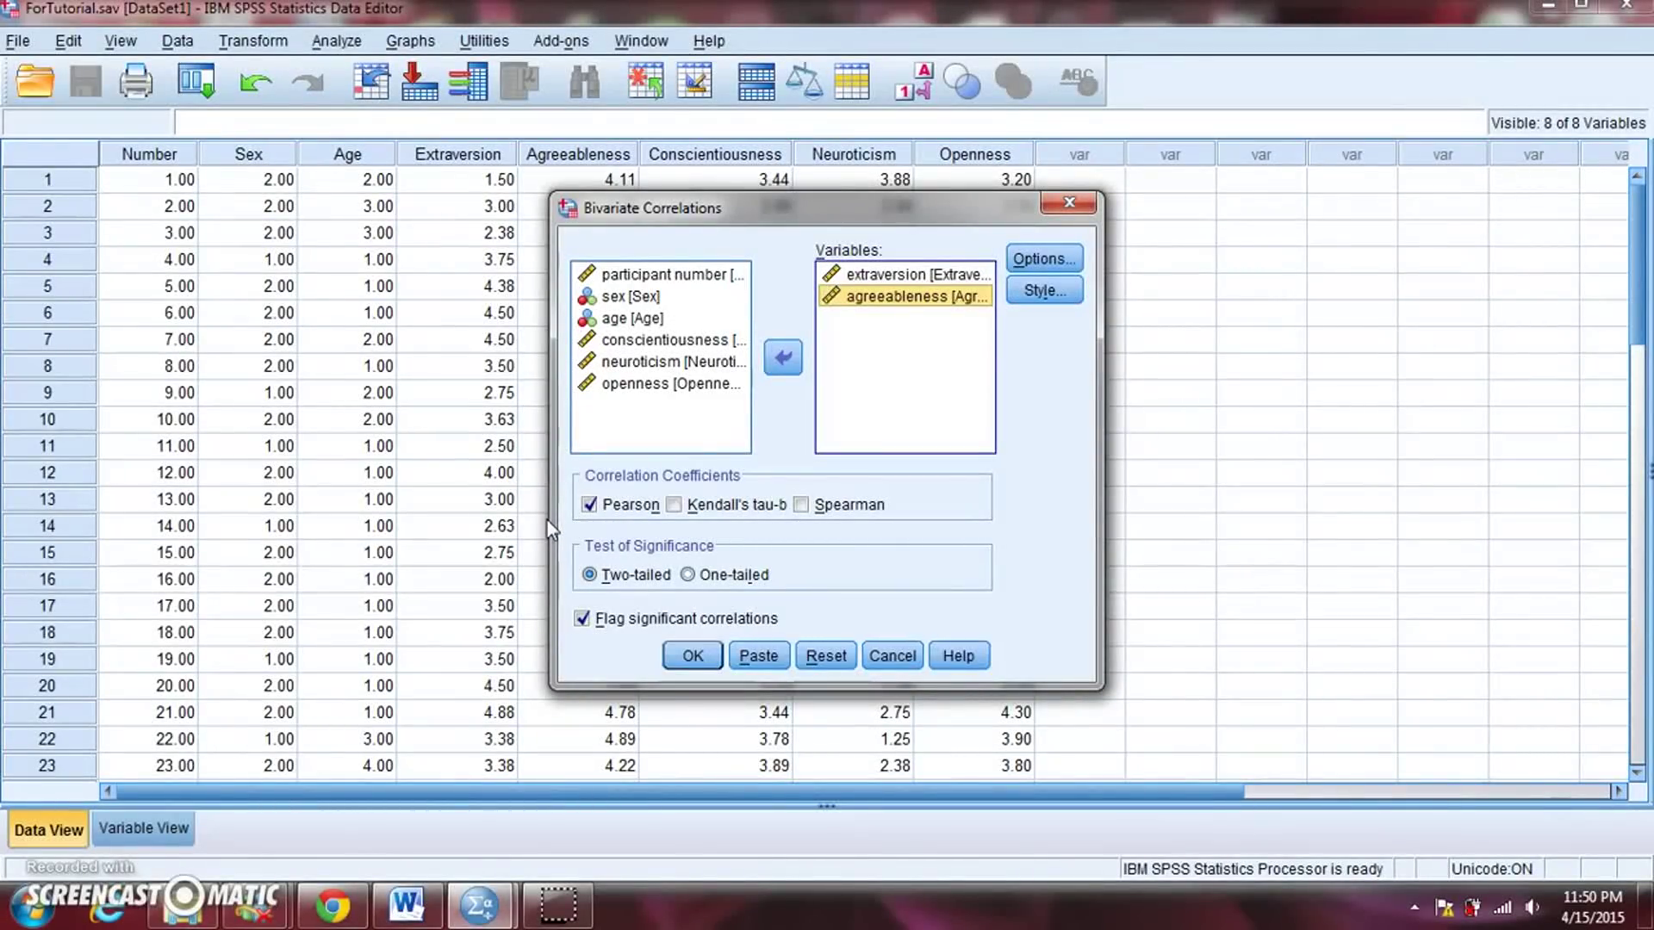
click(583, 627)
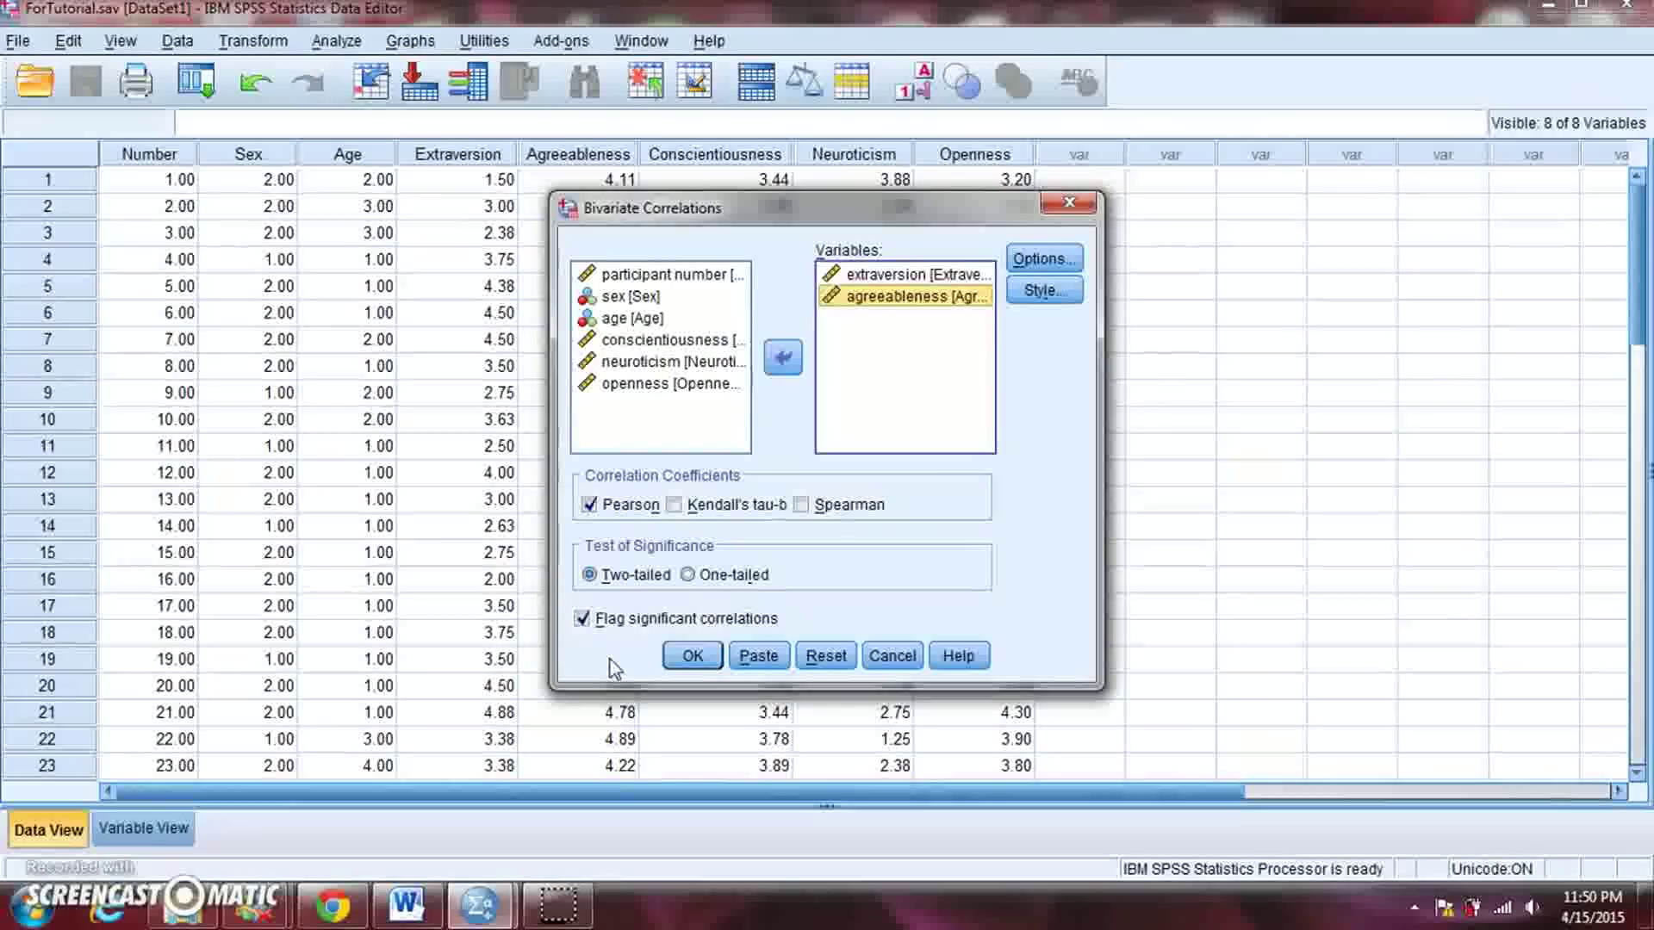
click(691, 658)
click(691, 657)
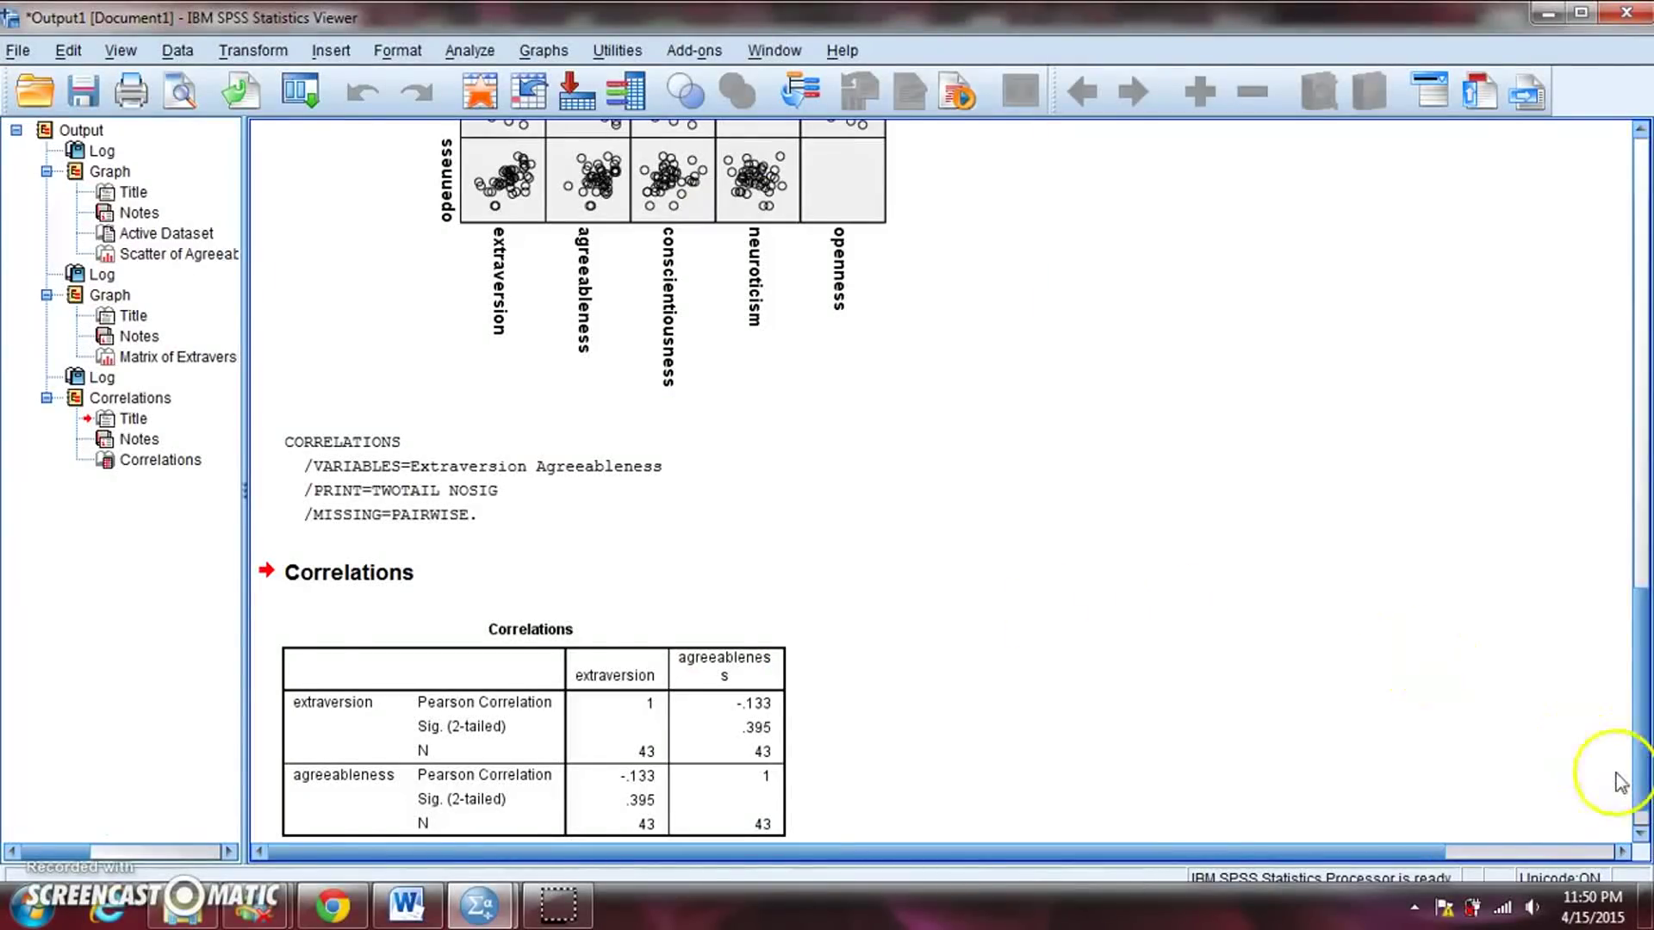
Examine how the Correlations output table pairs extraversion and agreeableness across its rows and columns.
click(1640, 834)
click(1640, 834)
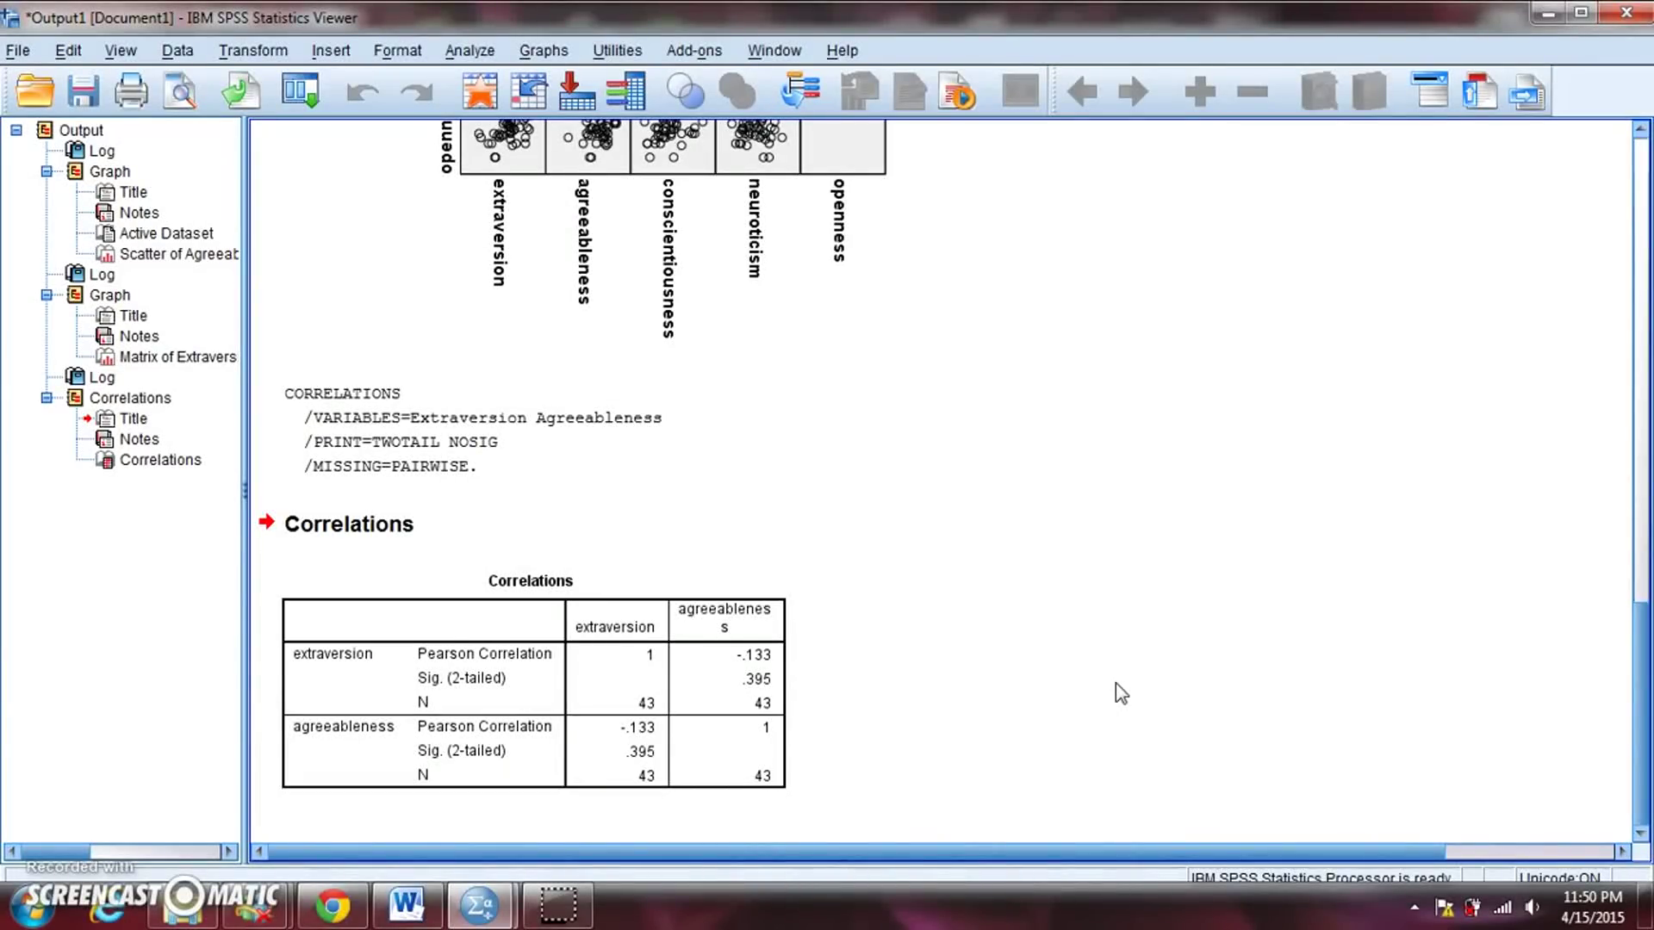
click(771, 608)
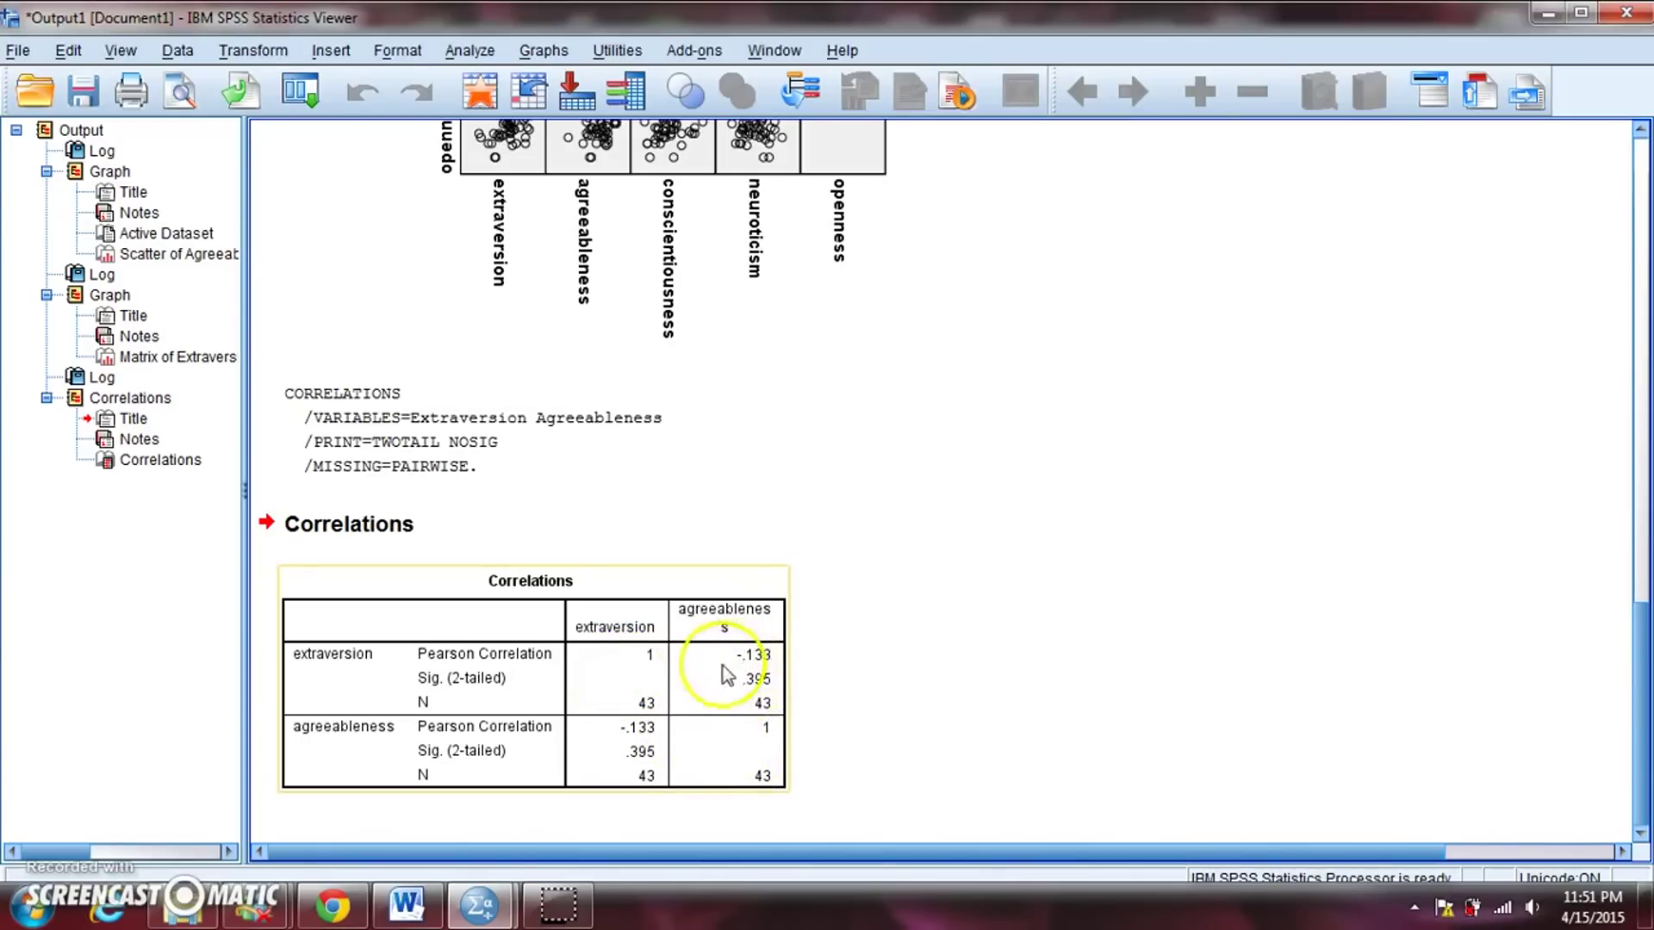
click(994, 692)
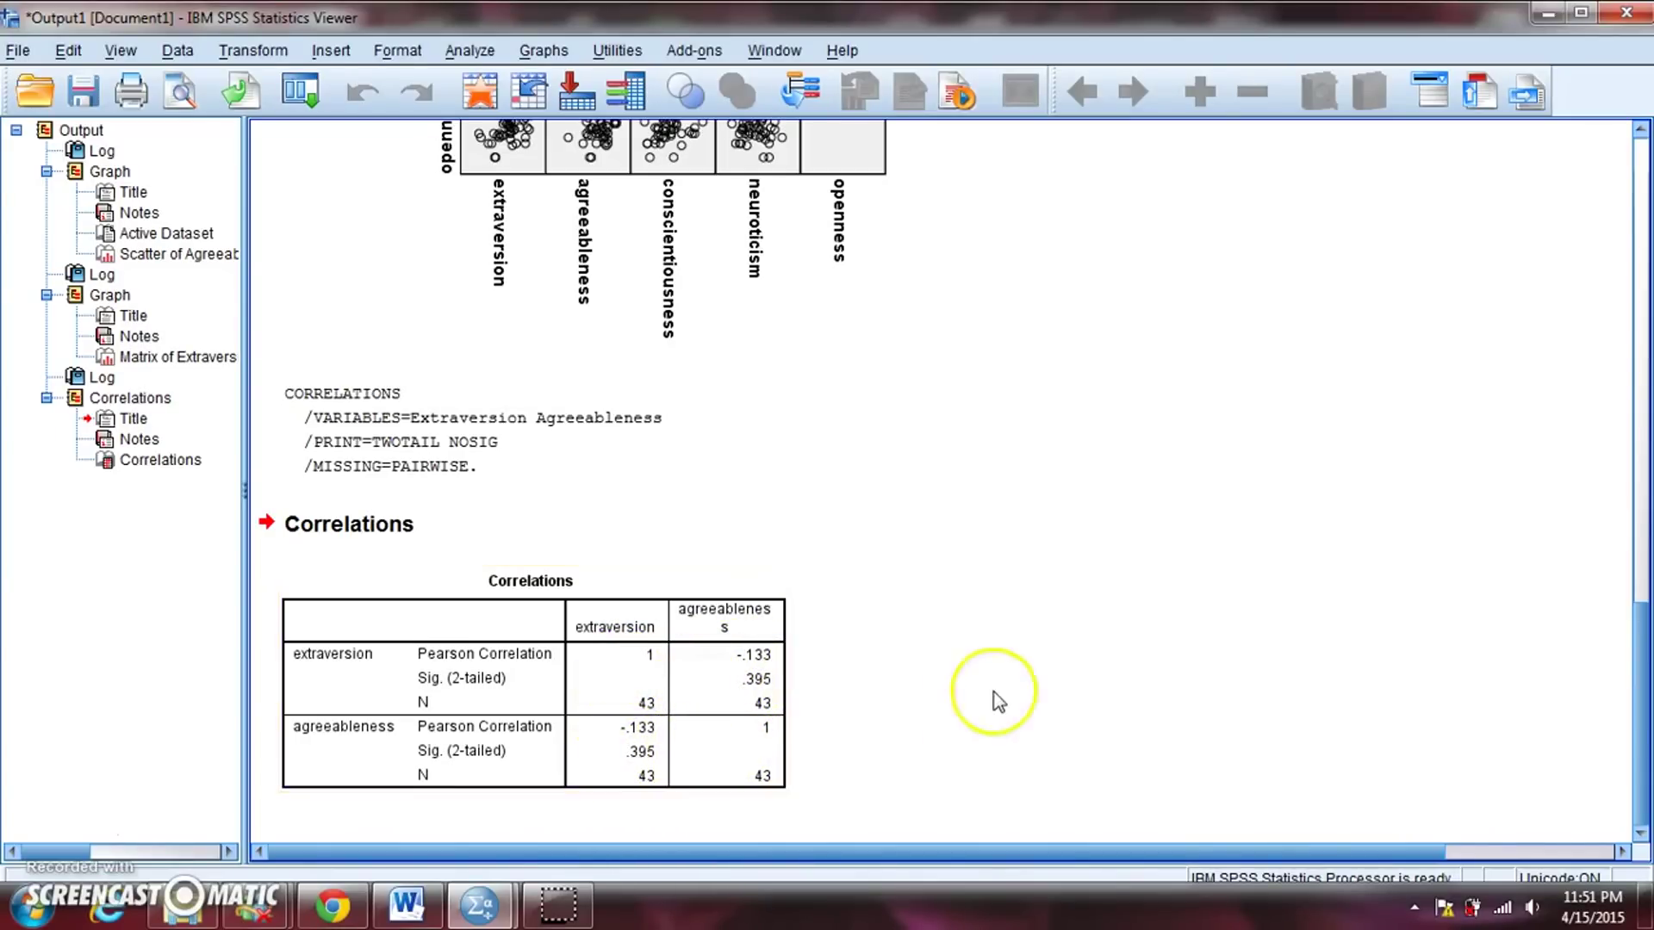
click(635, 758)
click(853, 712)
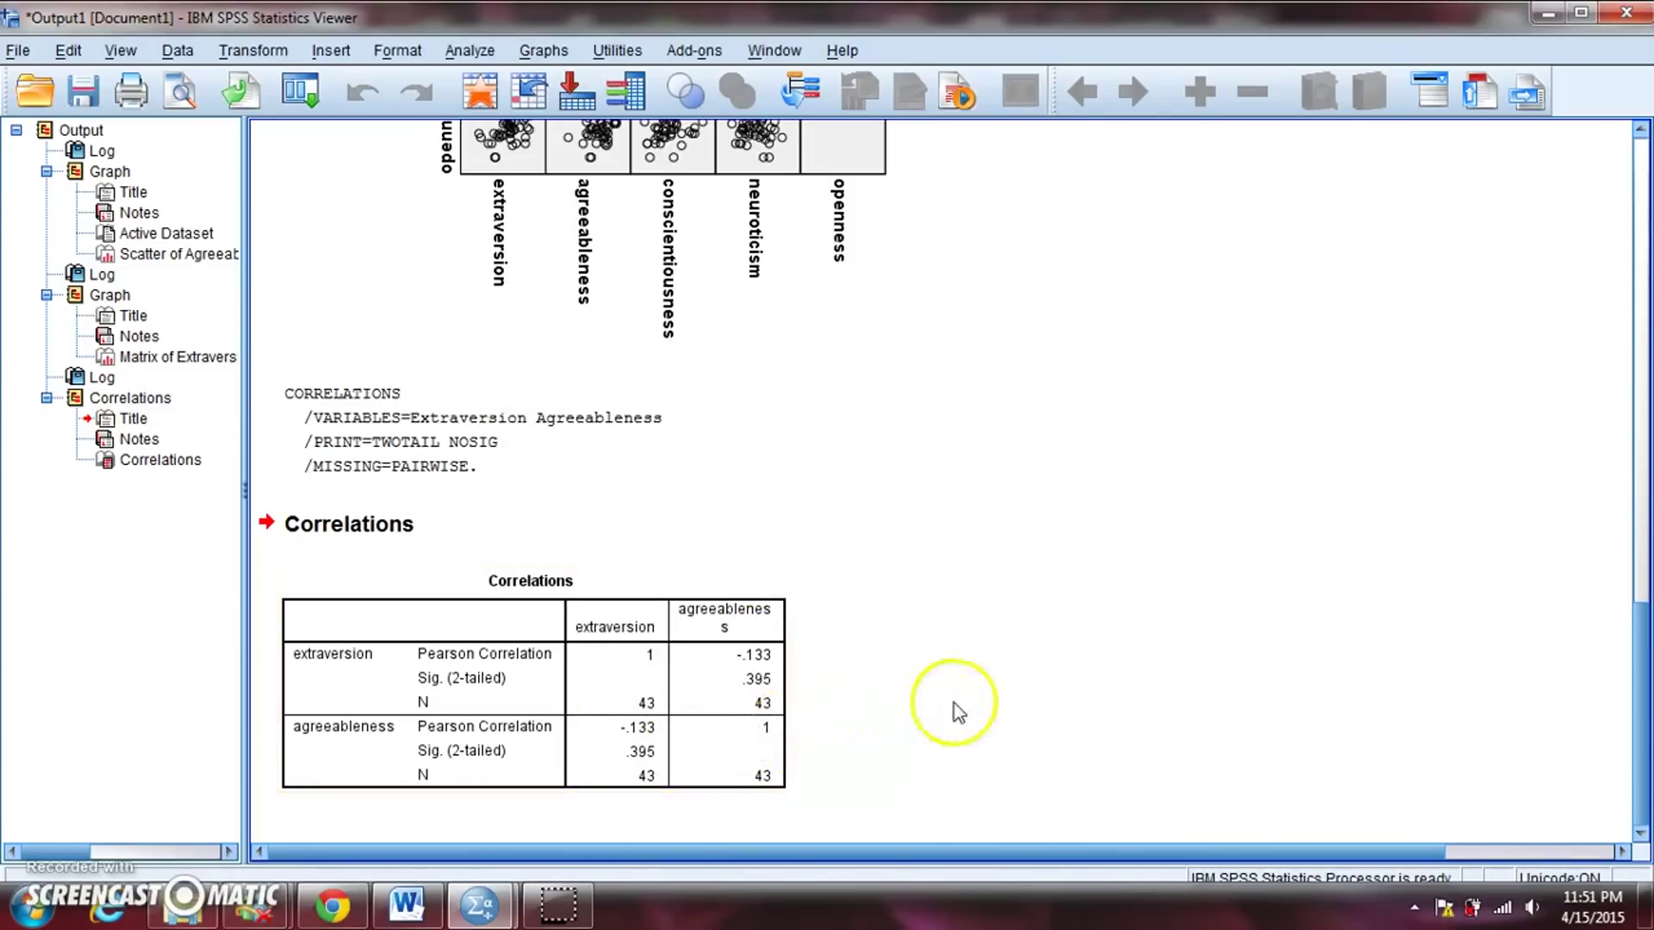
click(311, 677)
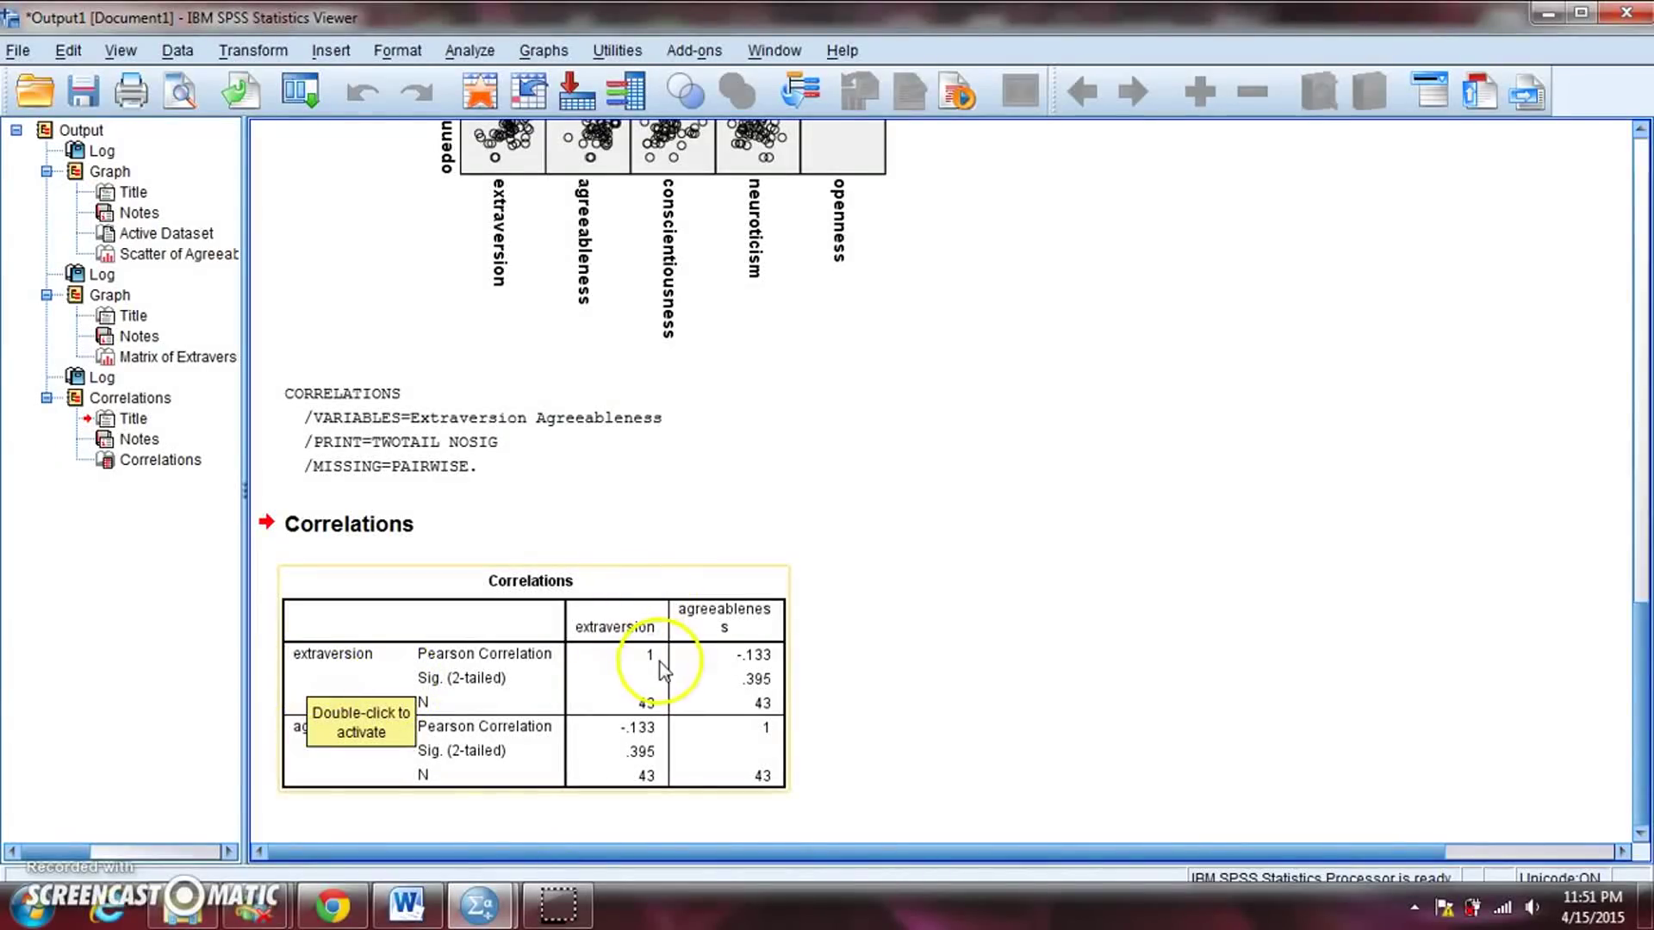
click(856, 670)
click(775, 670)
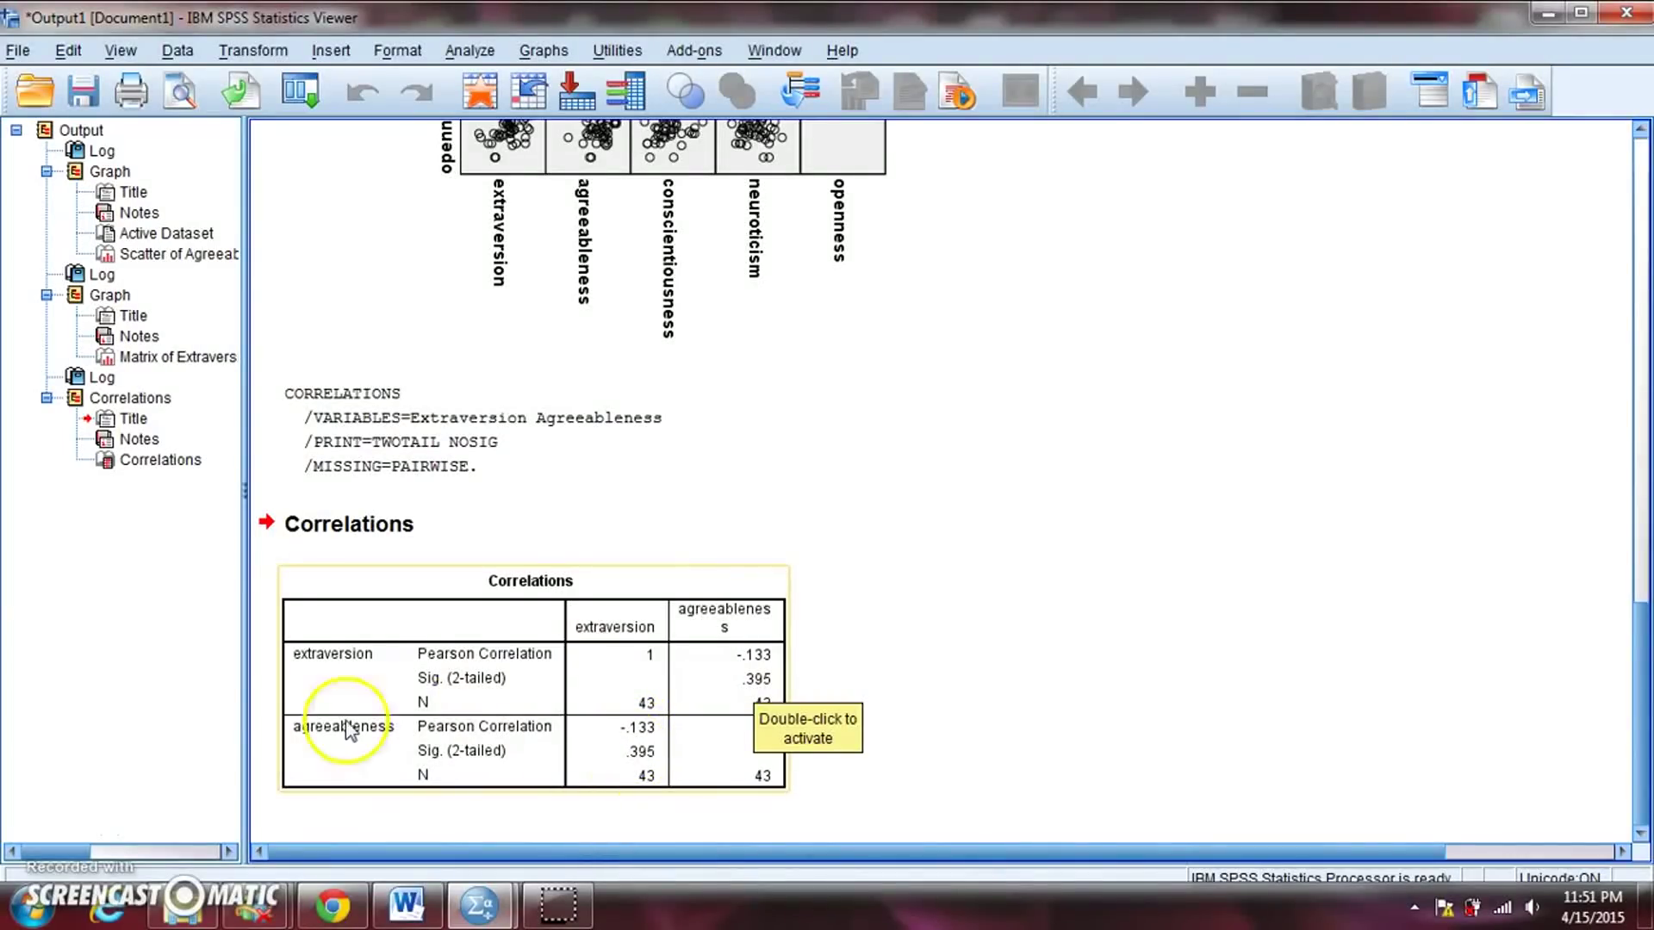
click(652, 805)
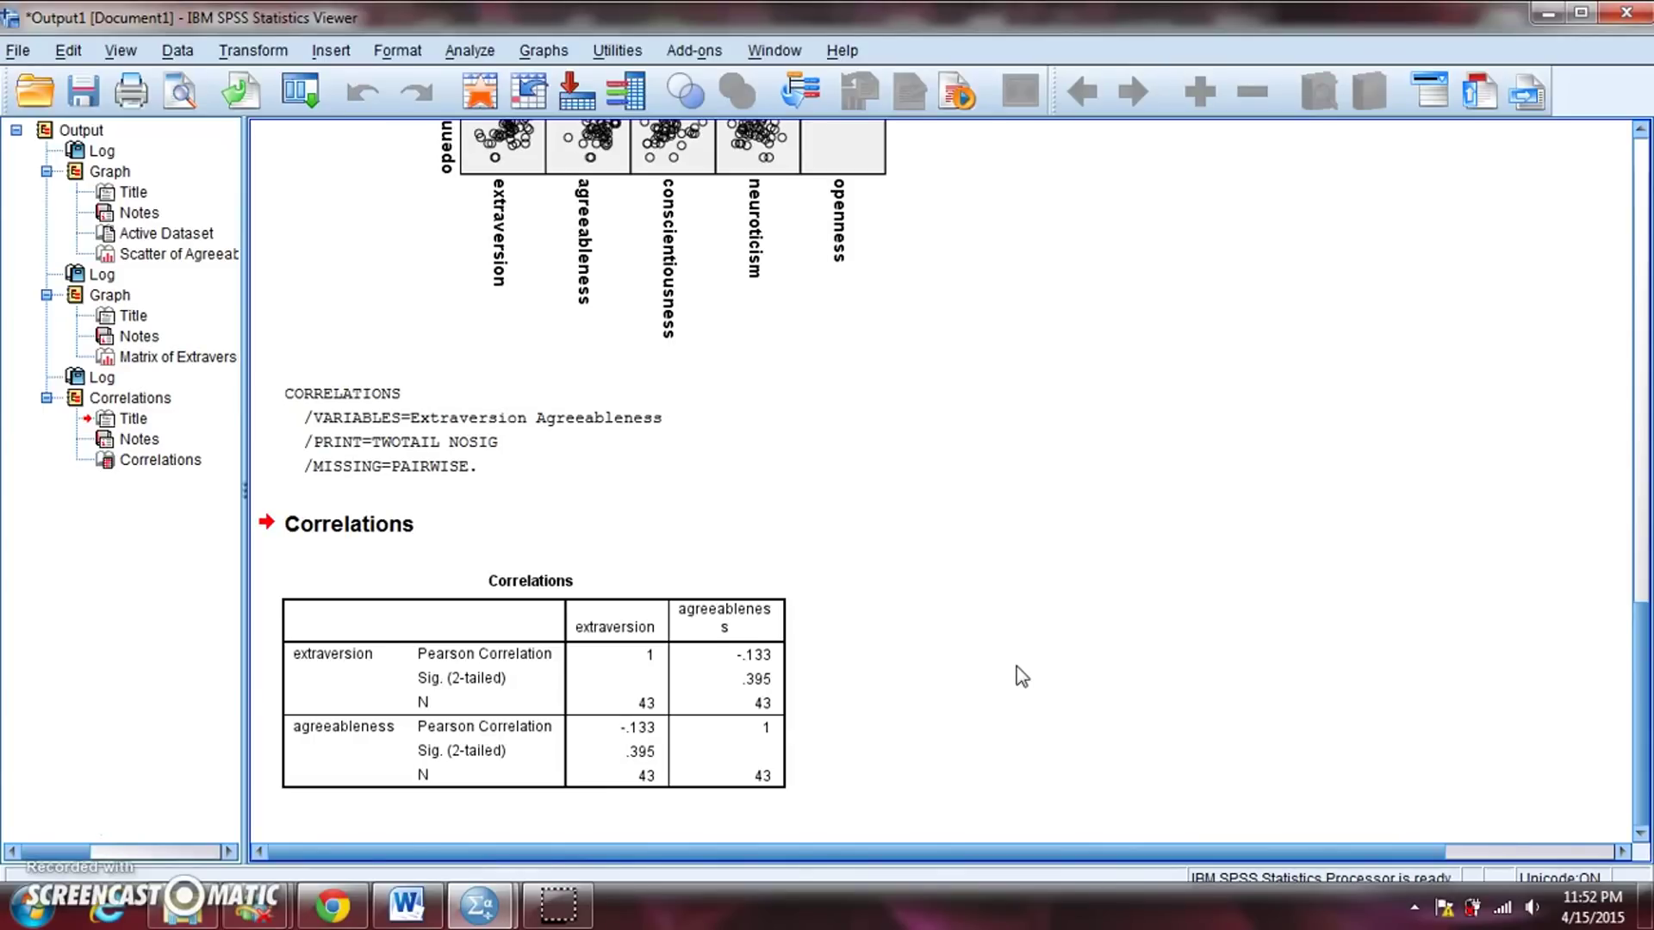
Read the Pearson correlation, two-tailed significance and N for extraversion with agreeableness in the Correlations table.
click(741, 642)
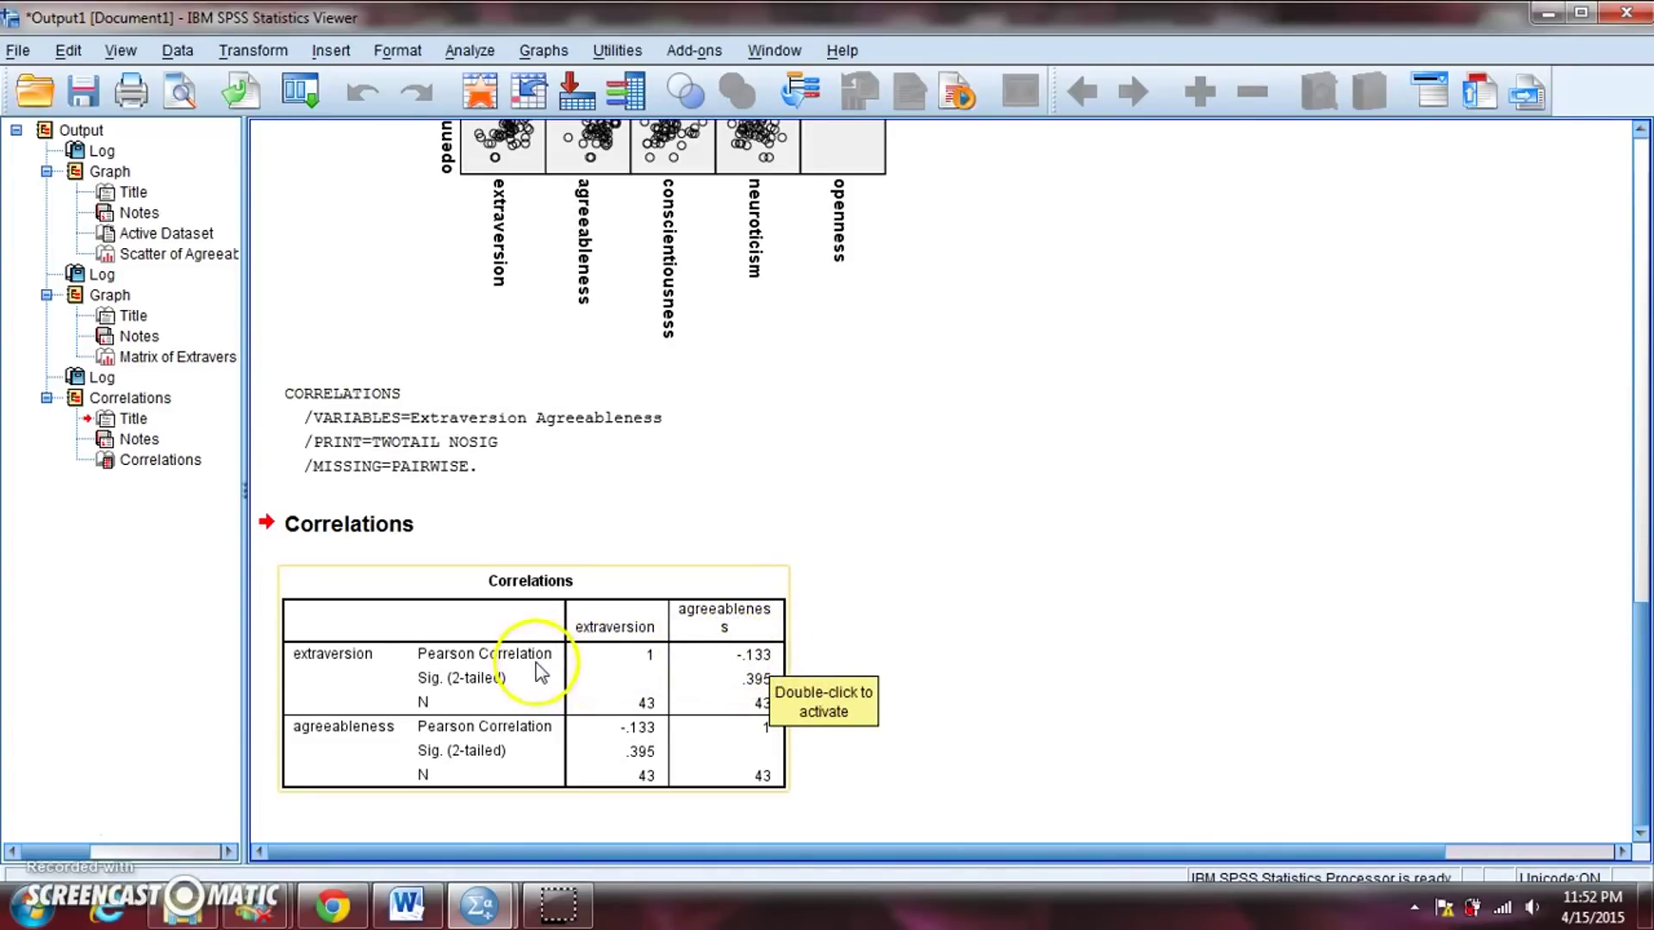
click(1030, 631)
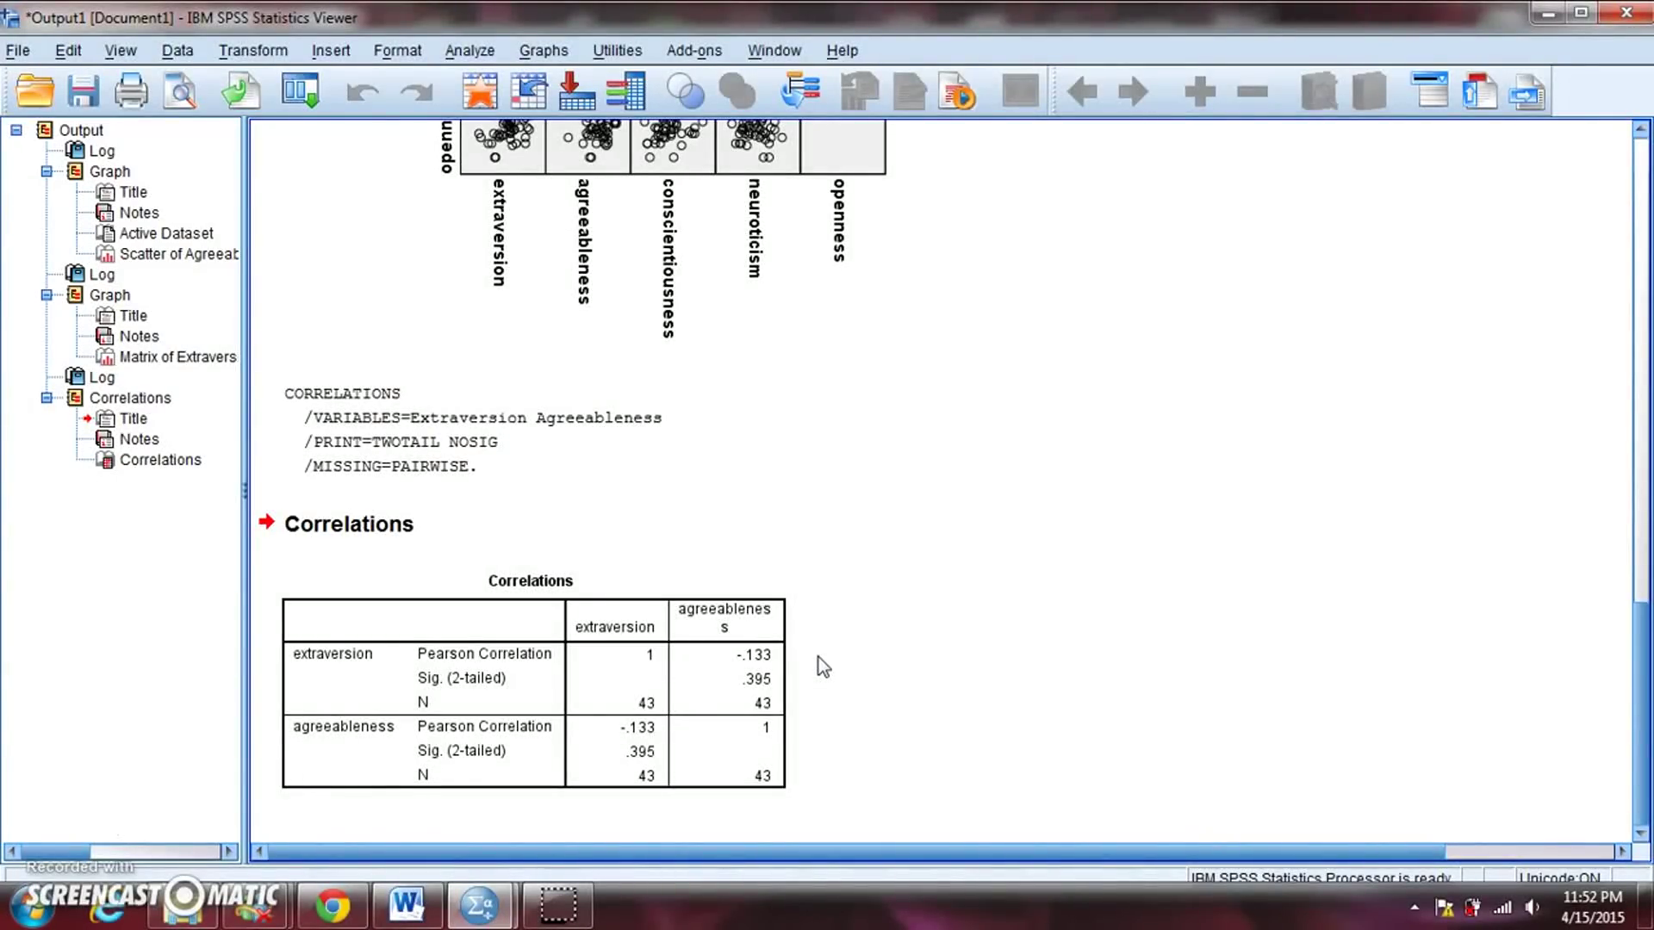
click(741, 663)
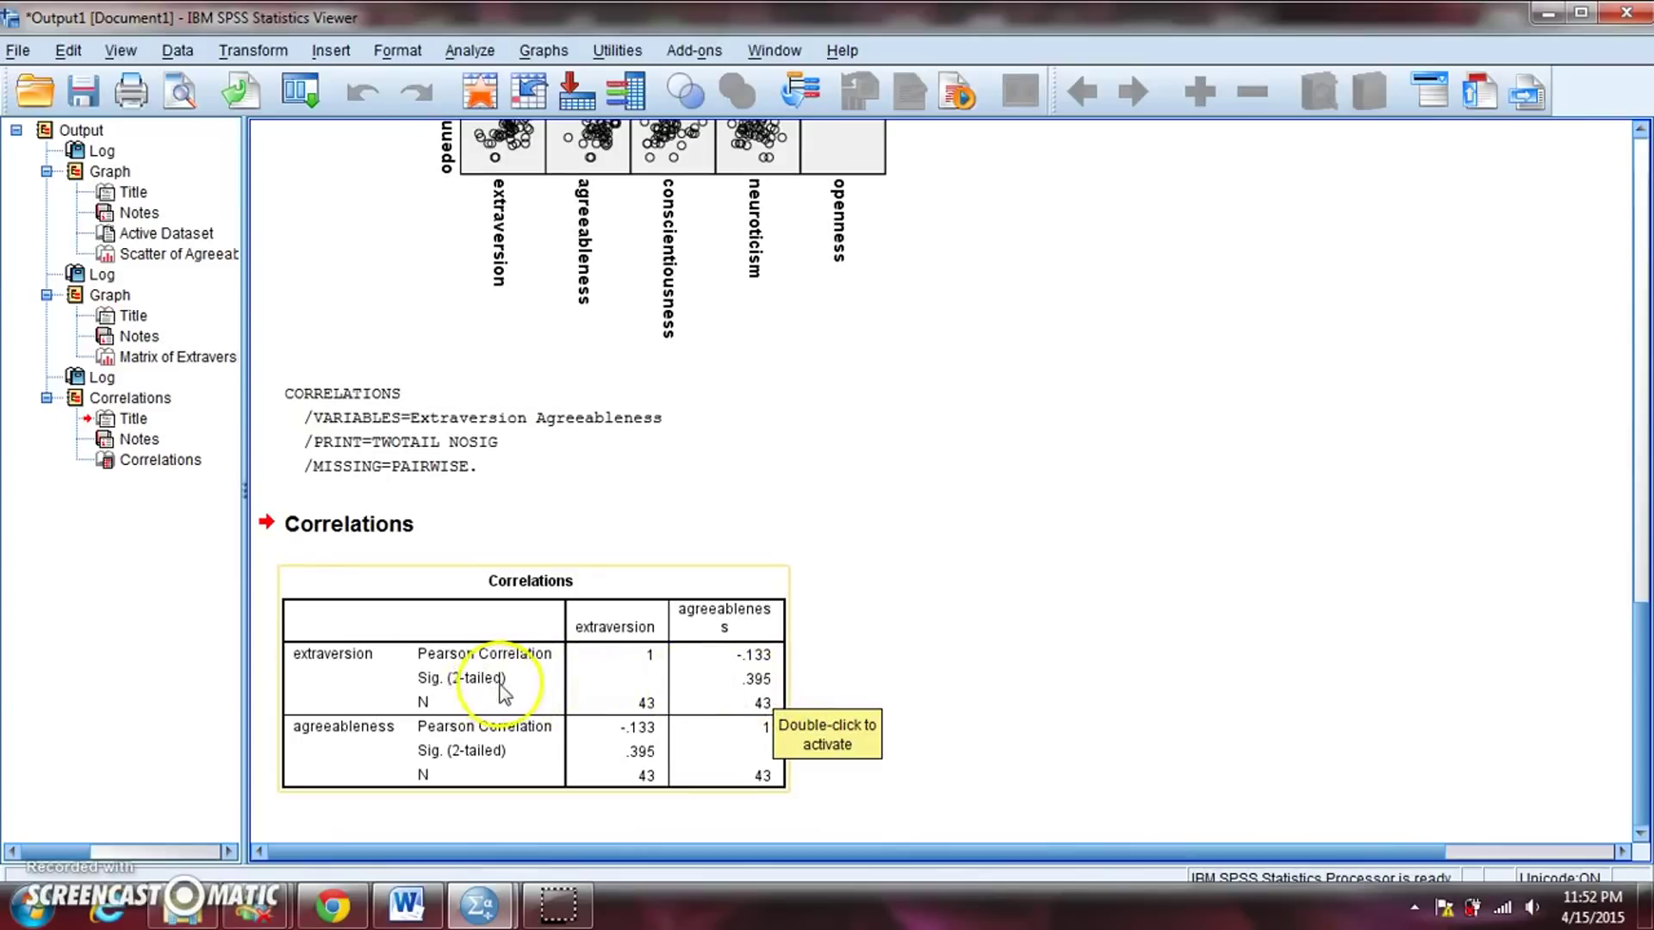
click(982, 607)
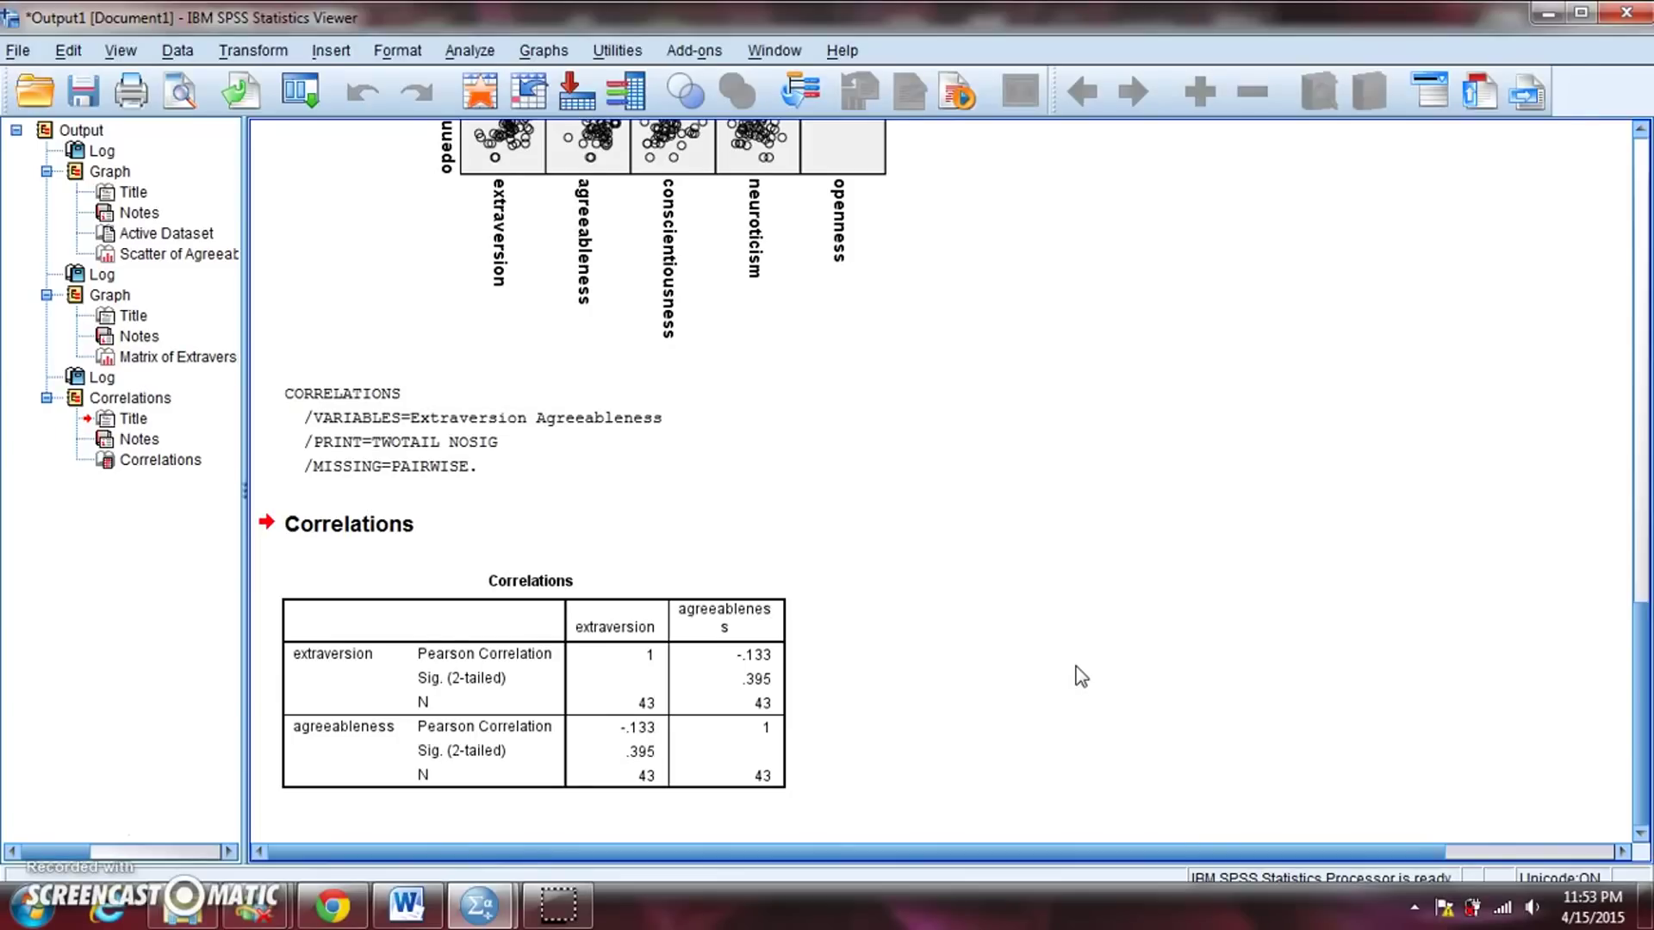
click(751, 652)
click(872, 587)
click(765, 698)
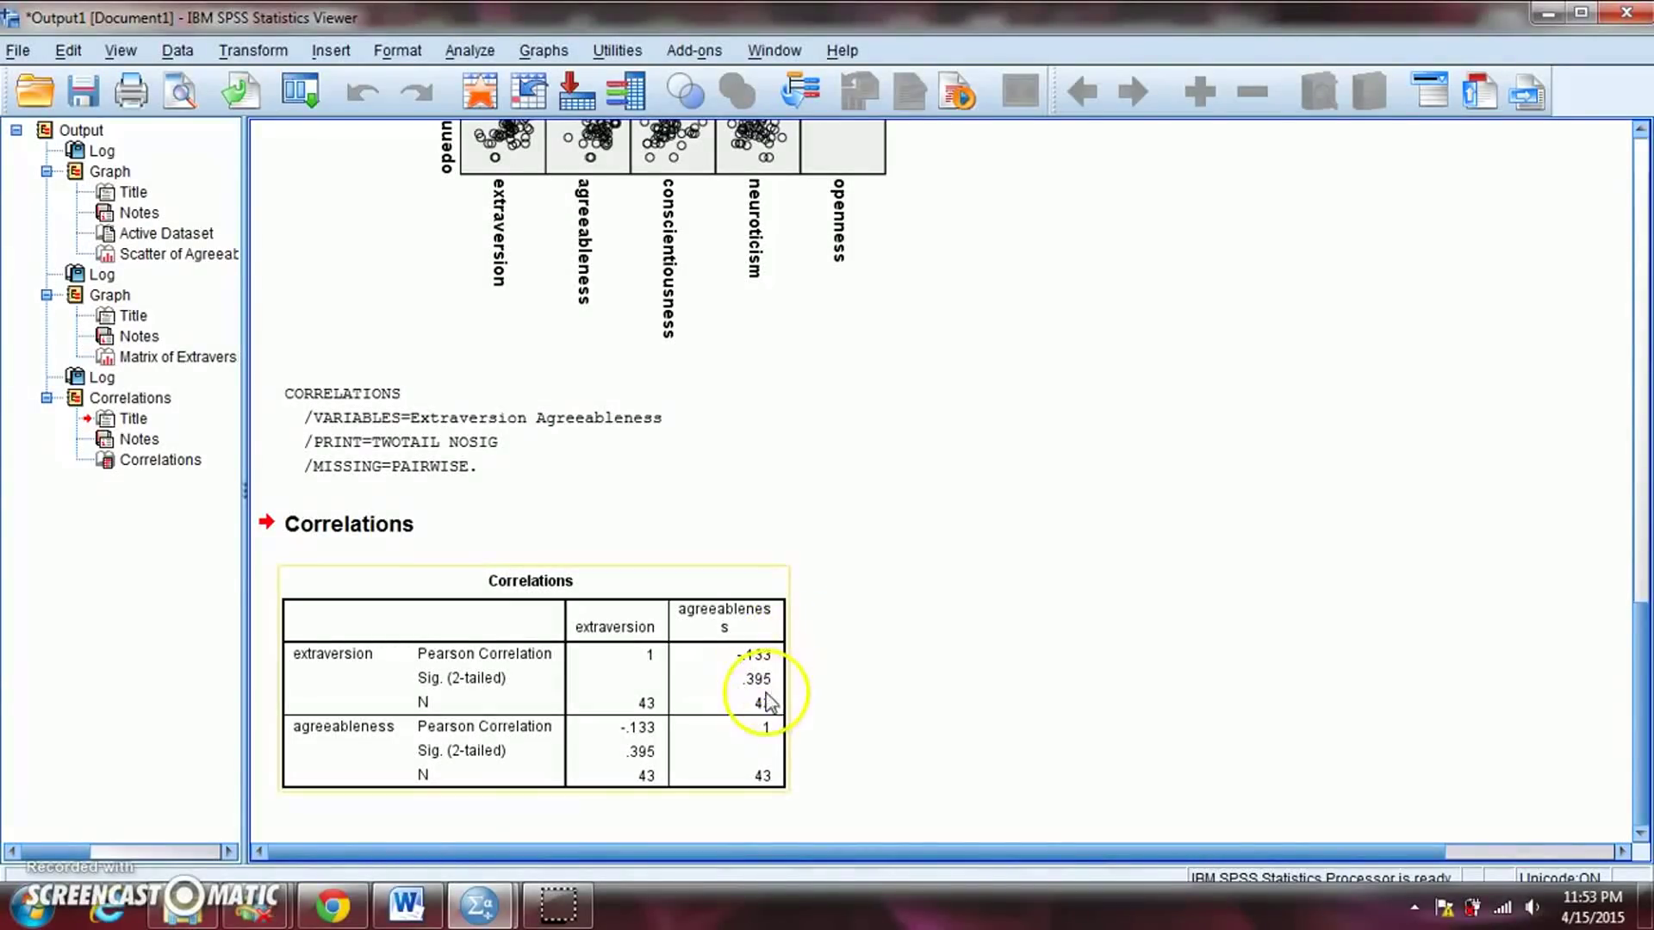
click(857, 683)
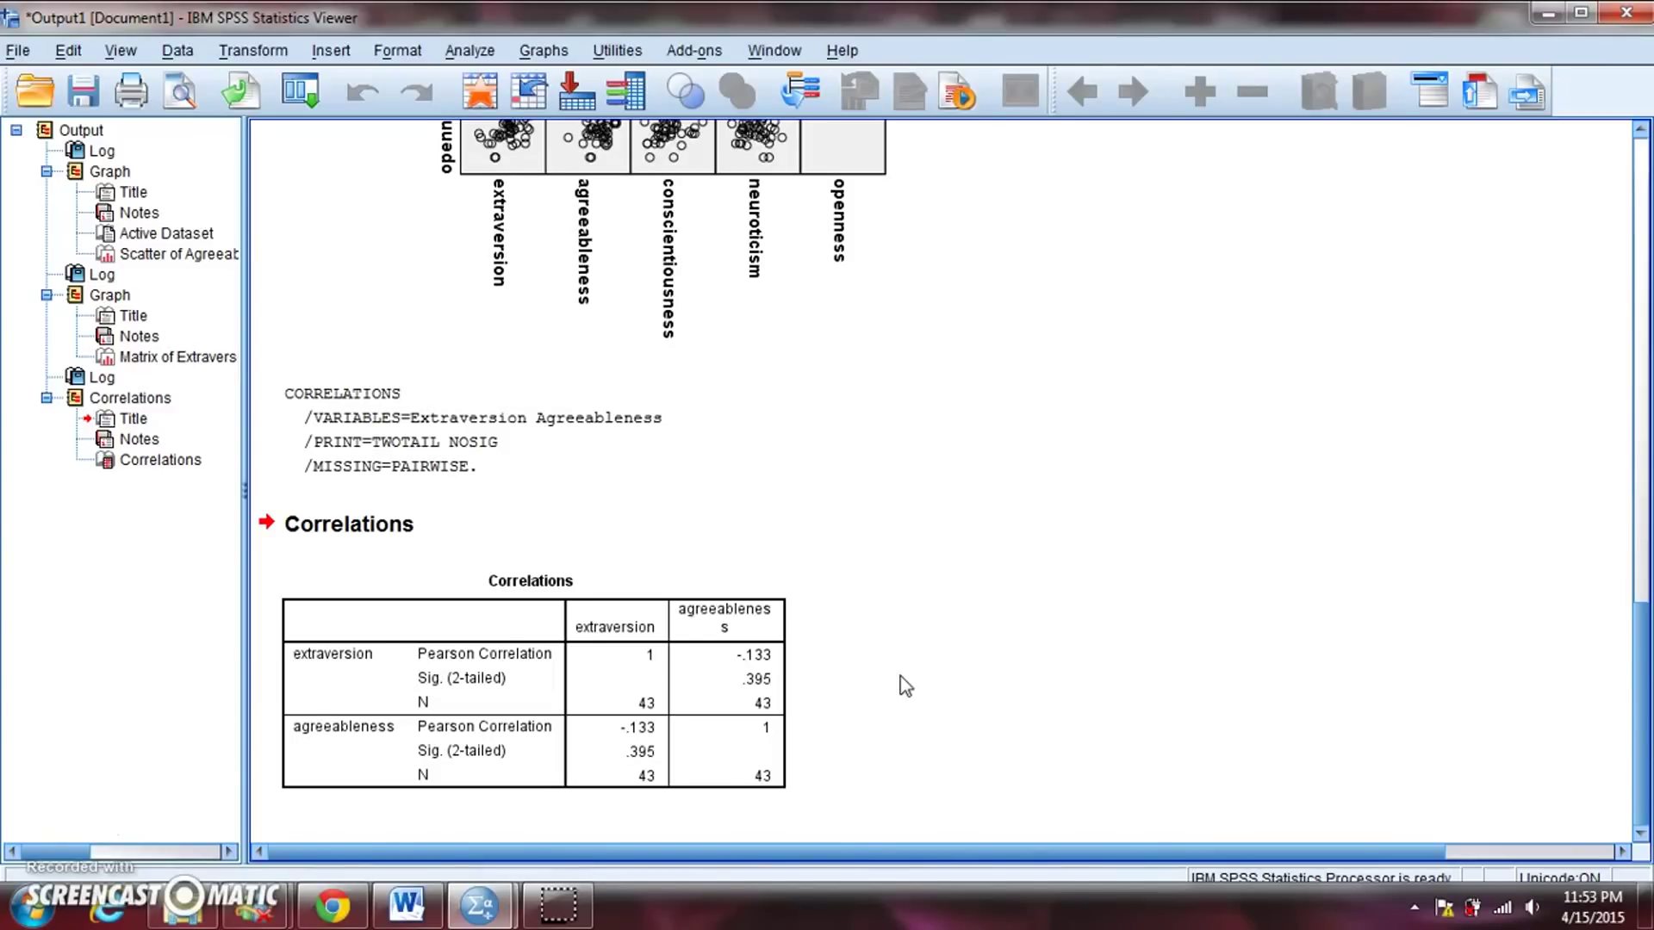
click(807, 664)
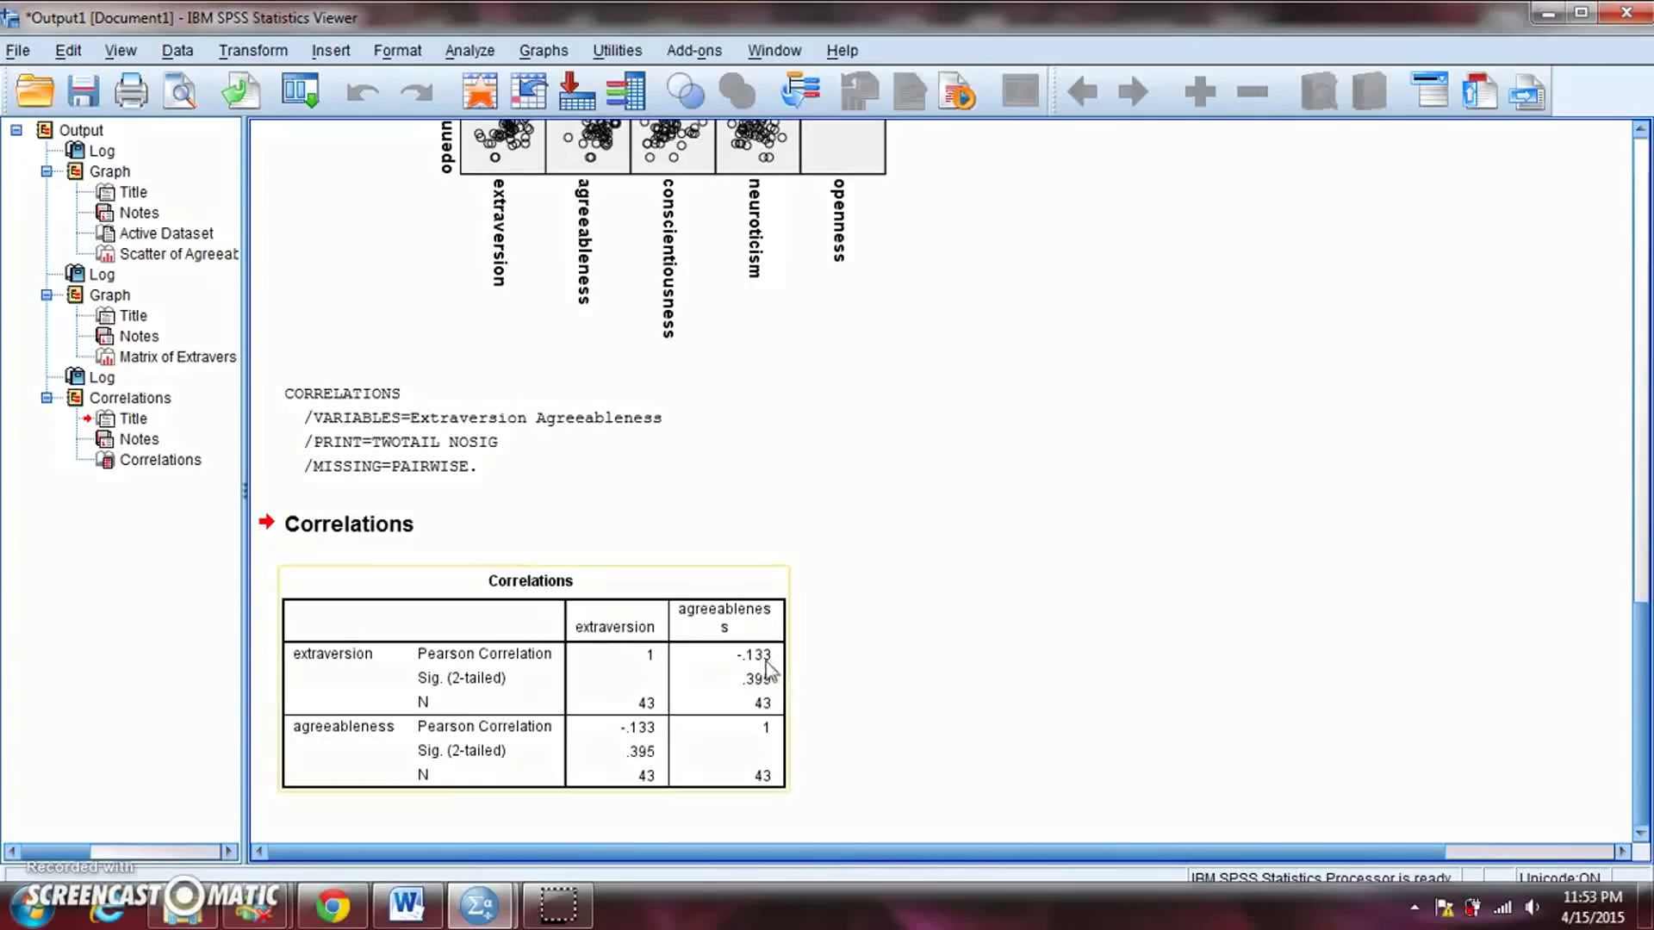
click(771, 618)
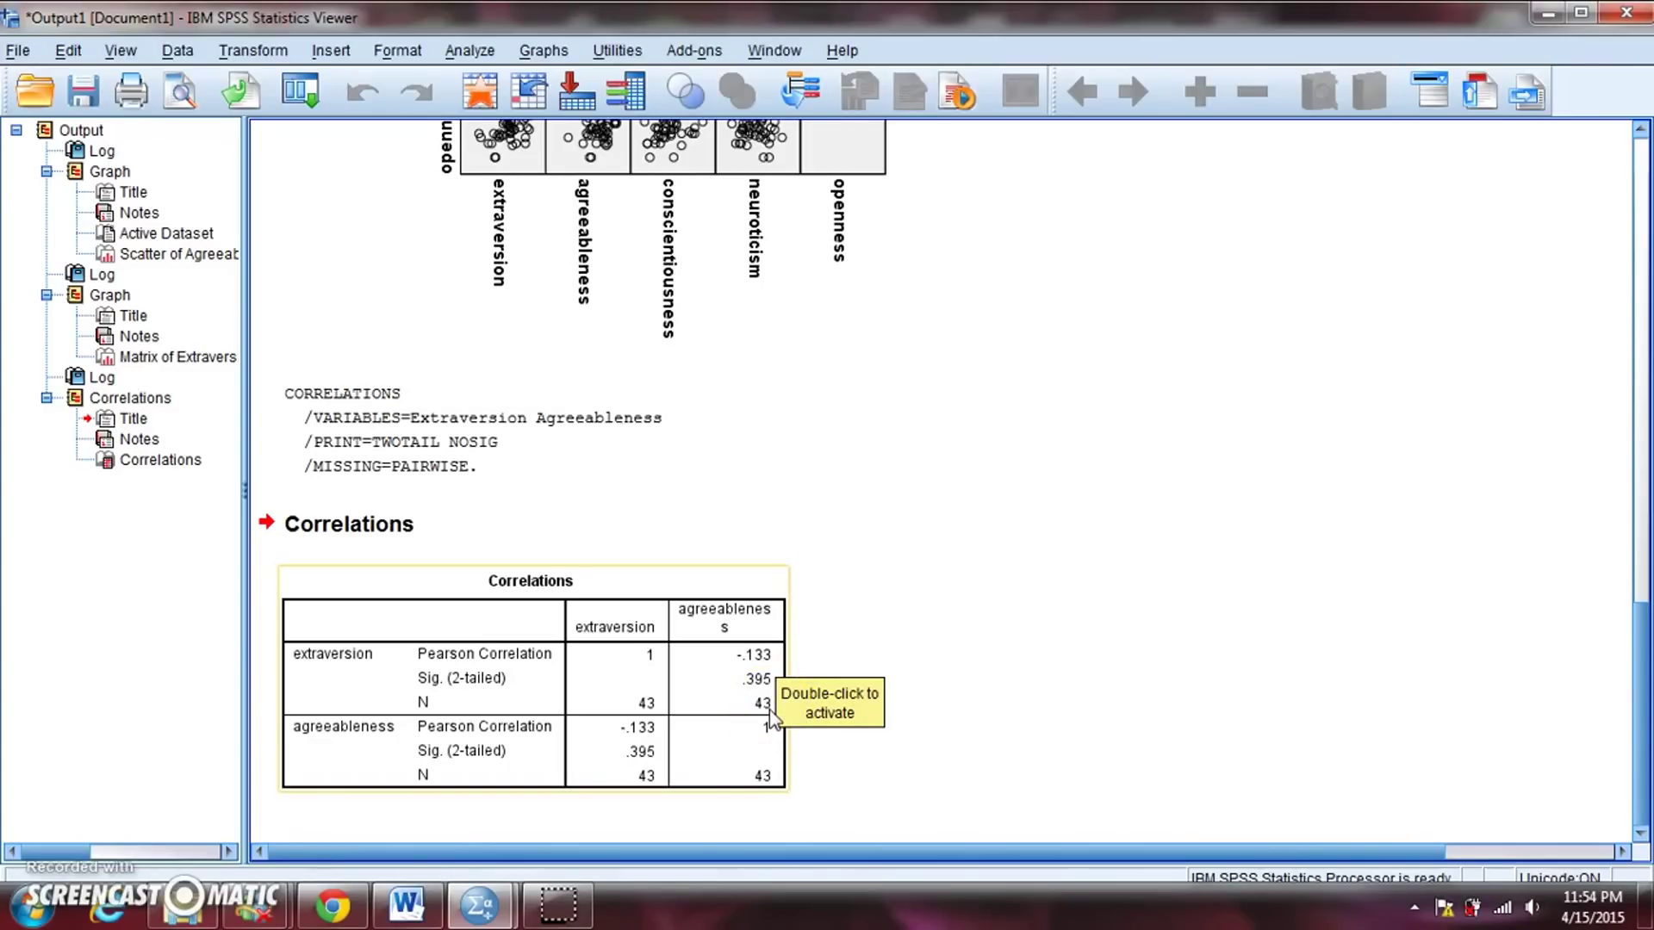
click(892, 754)
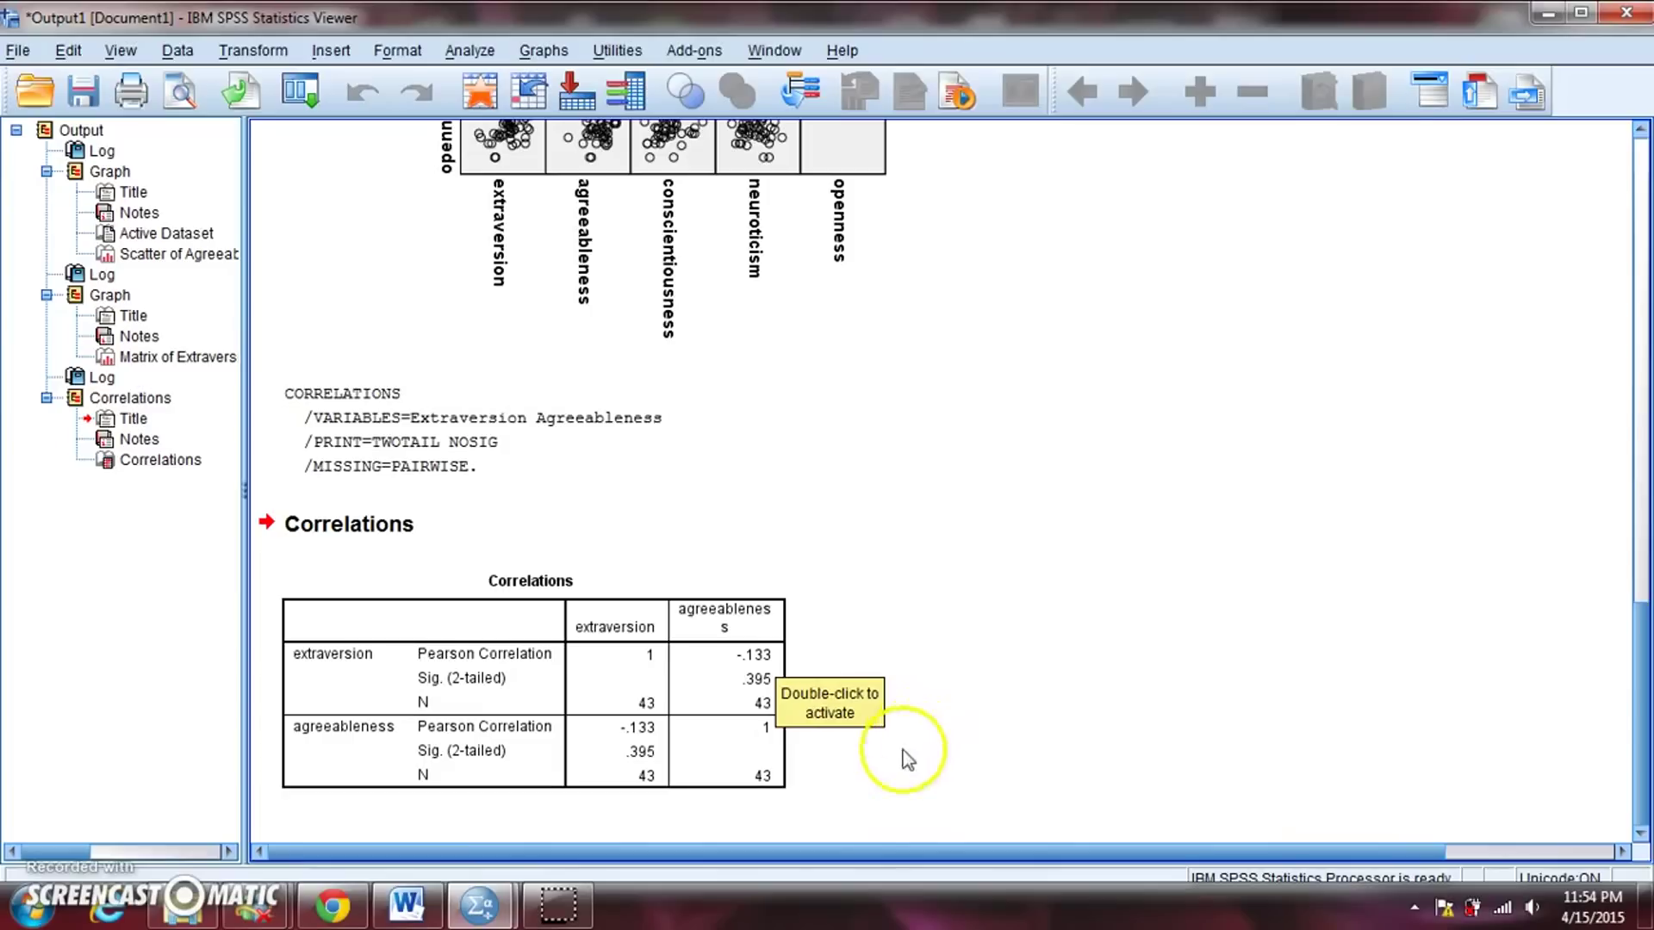
Compare the agreeableness row of the Correlations table with the extraversion row, checking the repeated pair and each variable's correlation with itself.
click(612, 754)
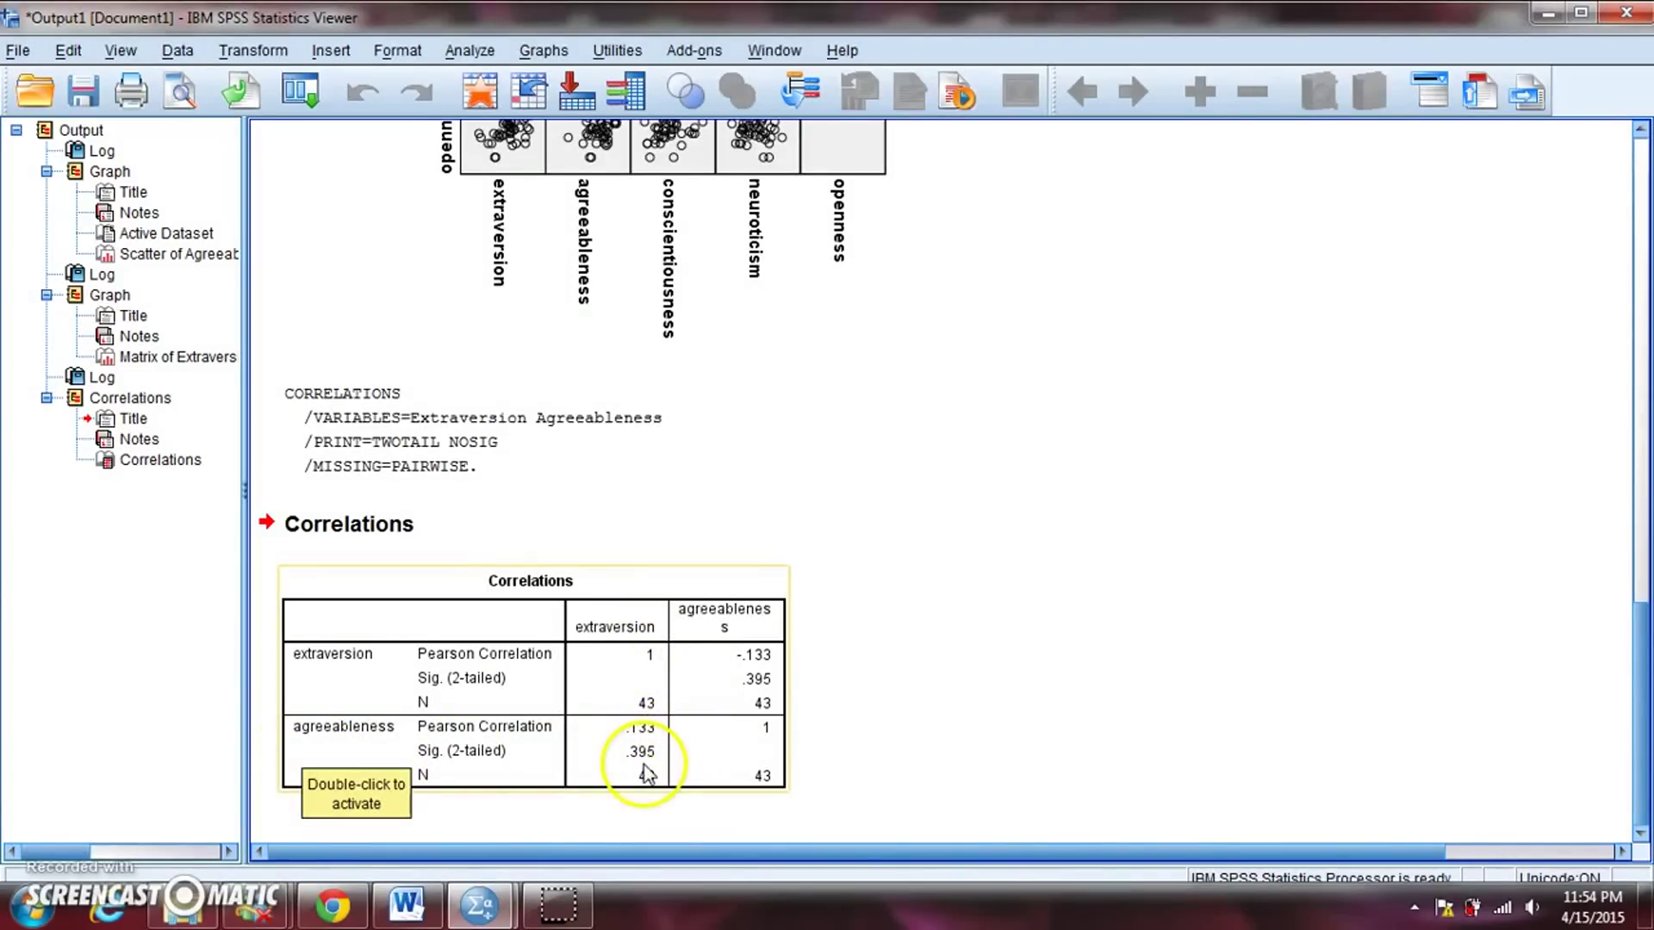
click(901, 685)
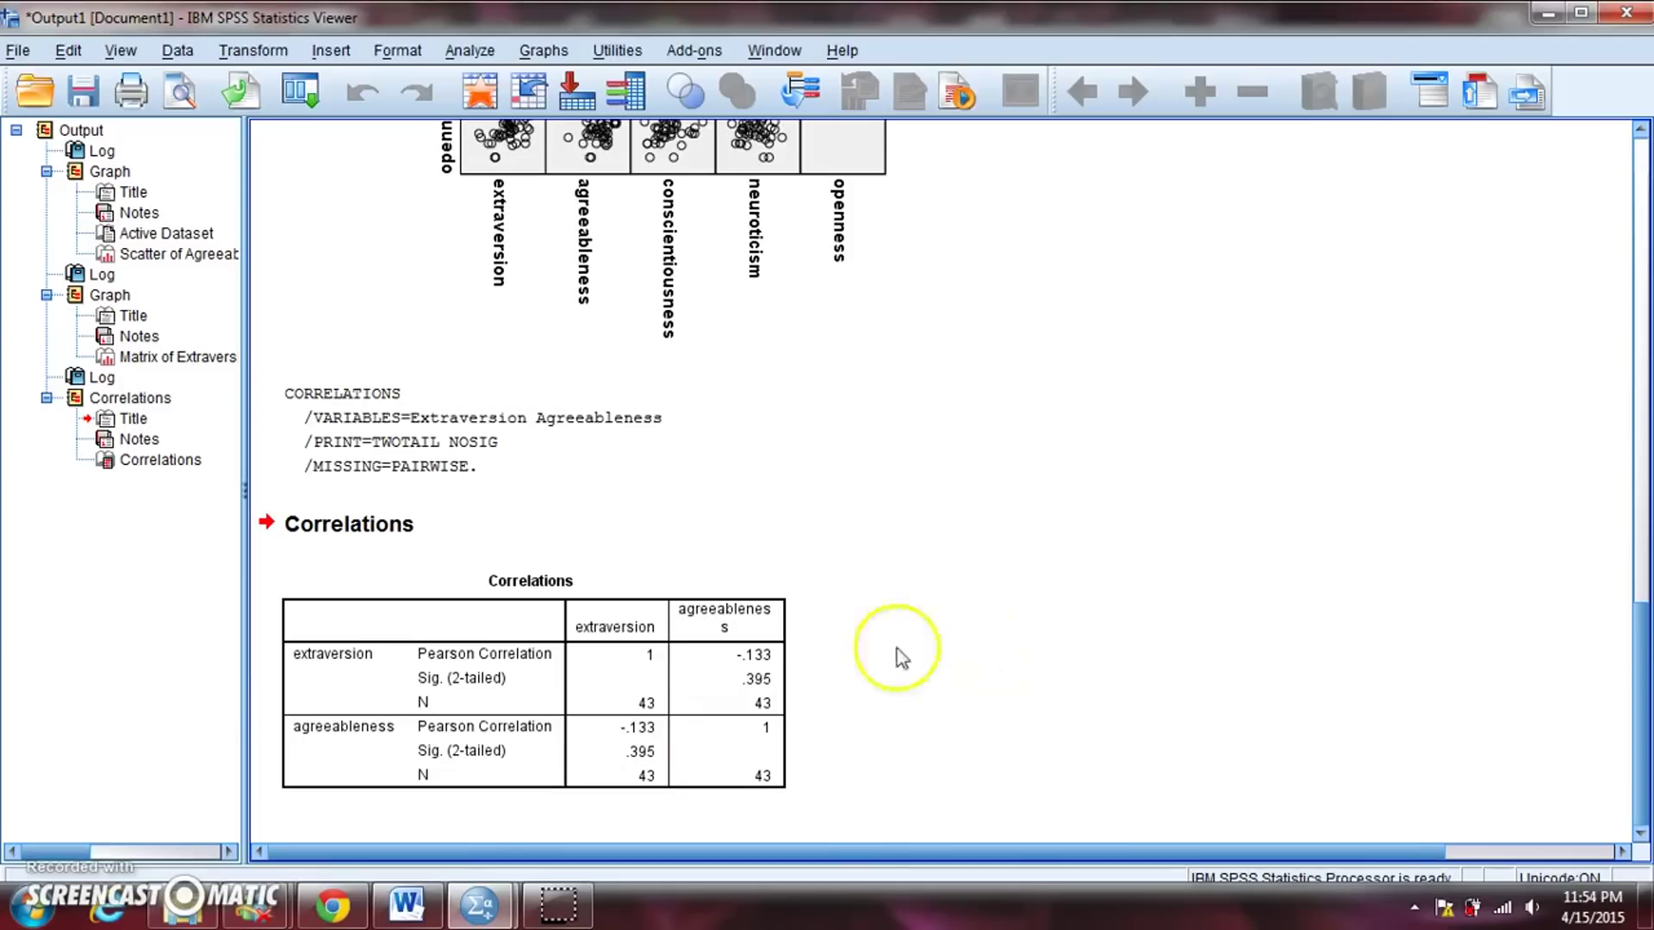
click(471, 659)
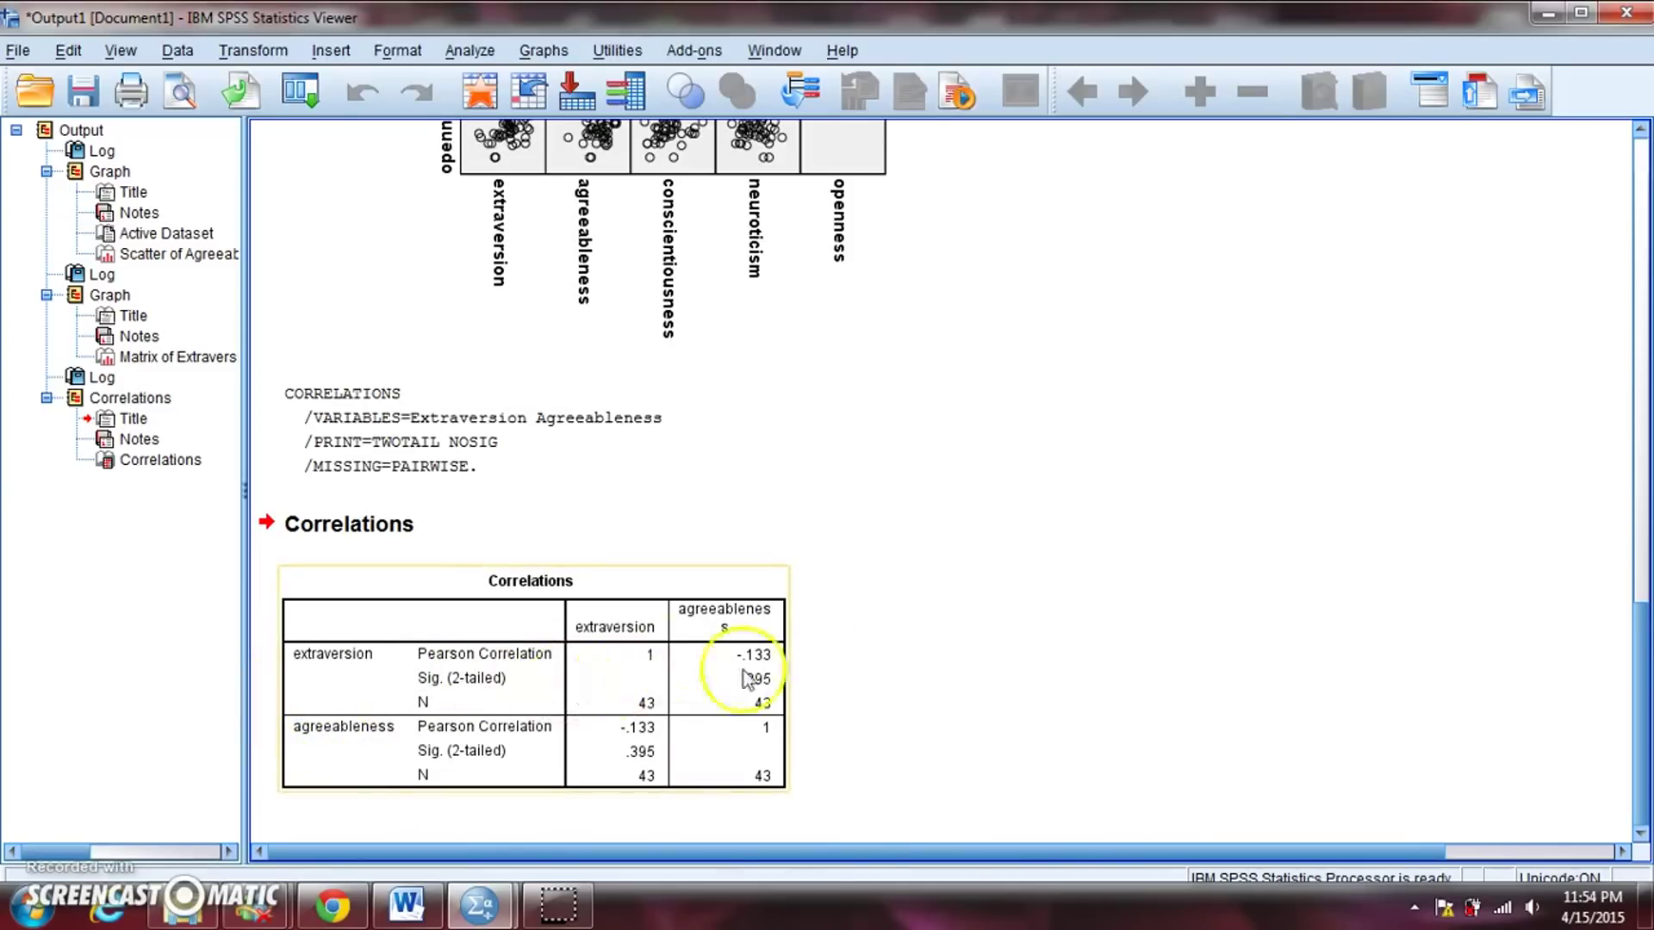
click(913, 719)
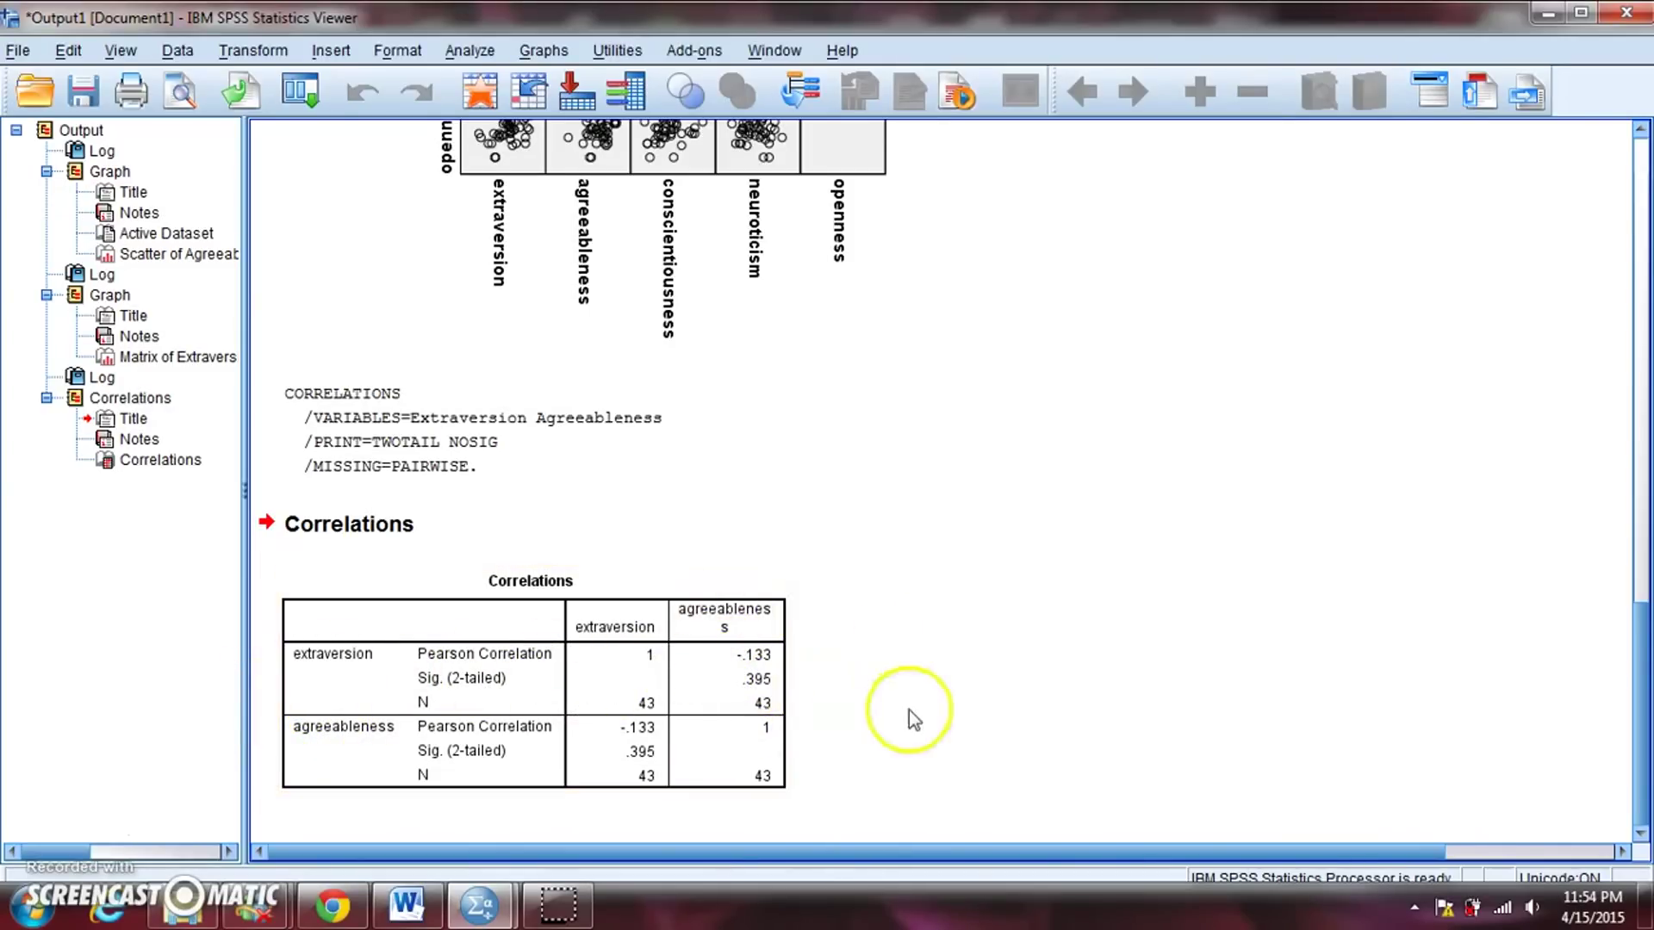
click(771, 702)
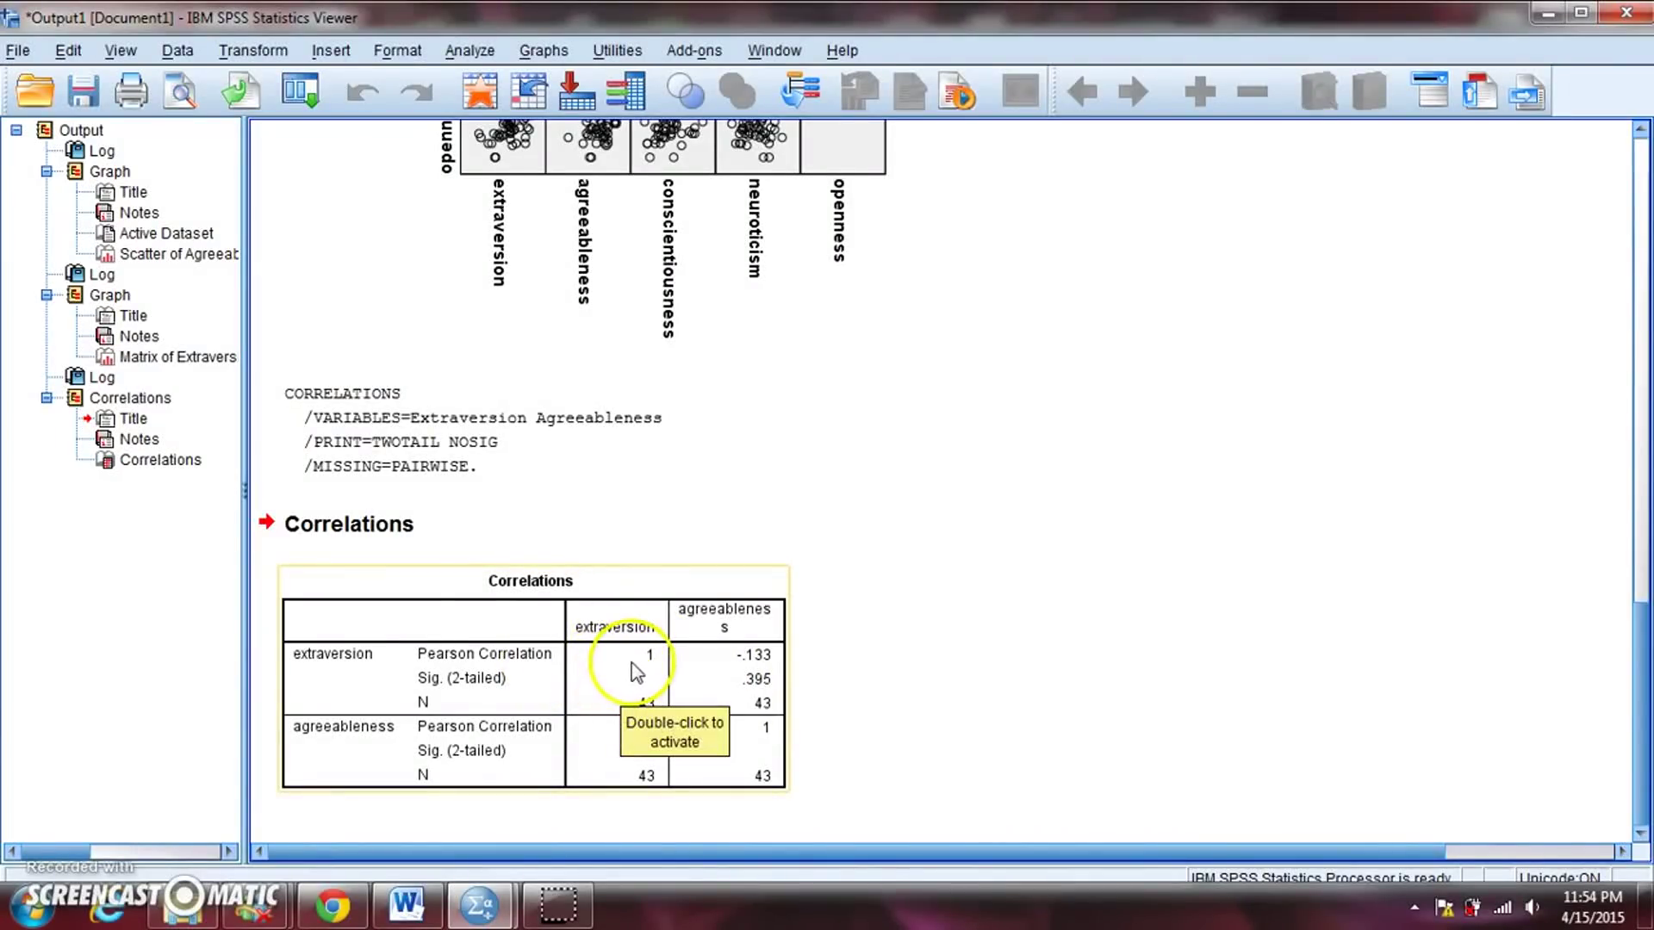
click(940, 676)
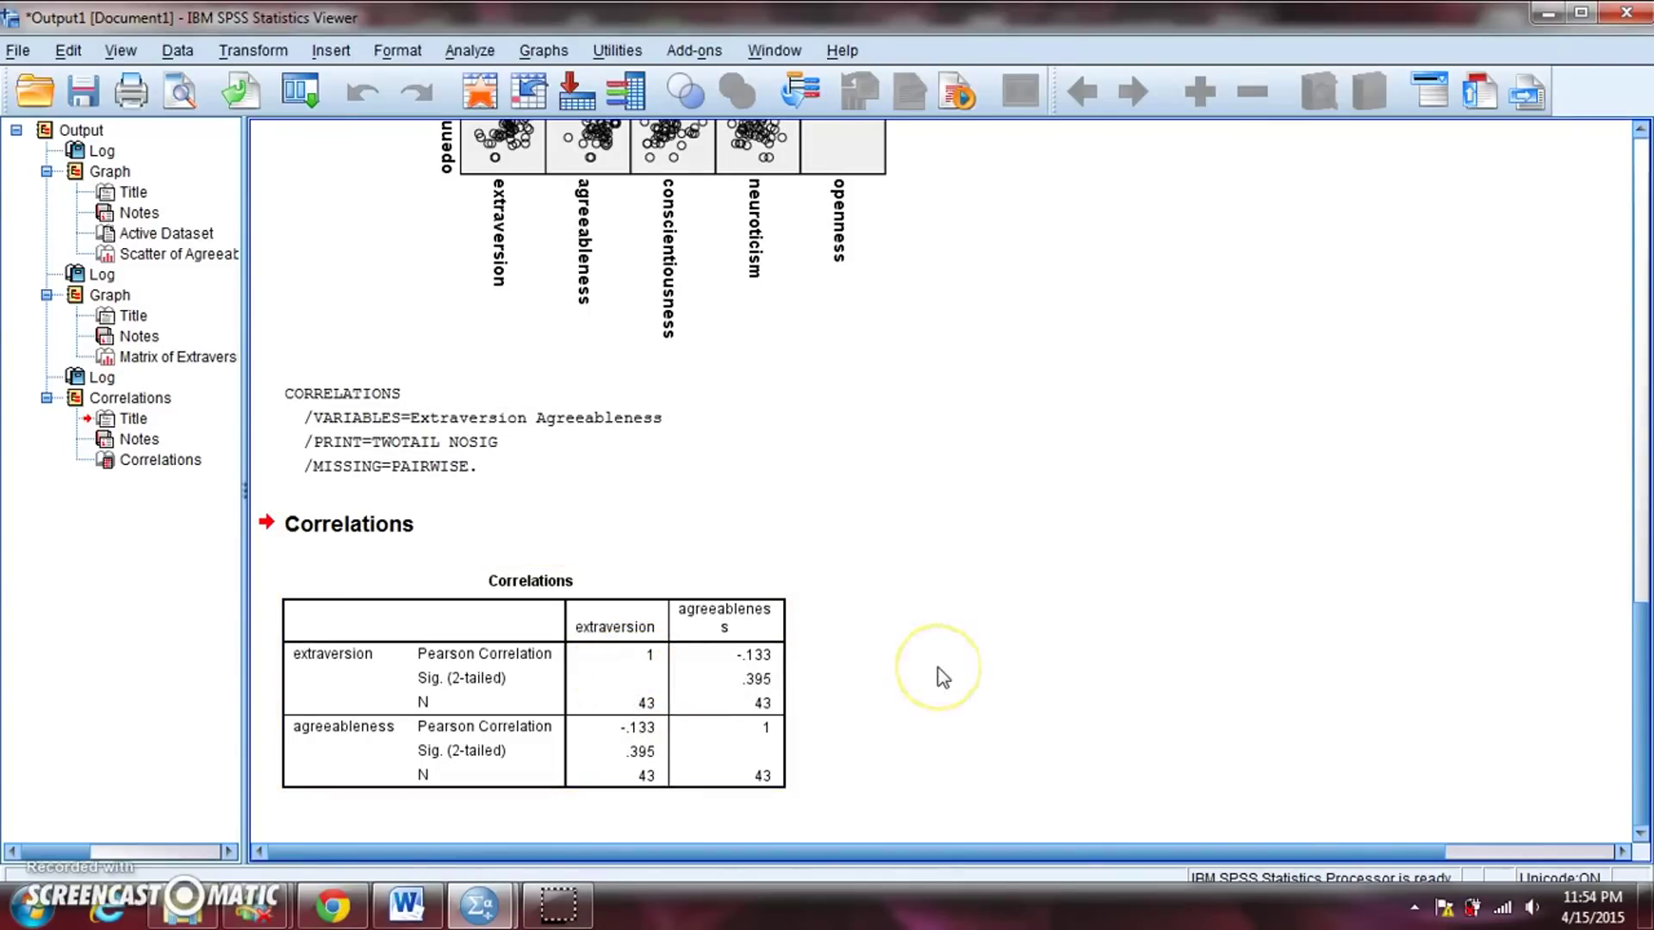
click(690, 641)
click(918, 644)
click(741, 662)
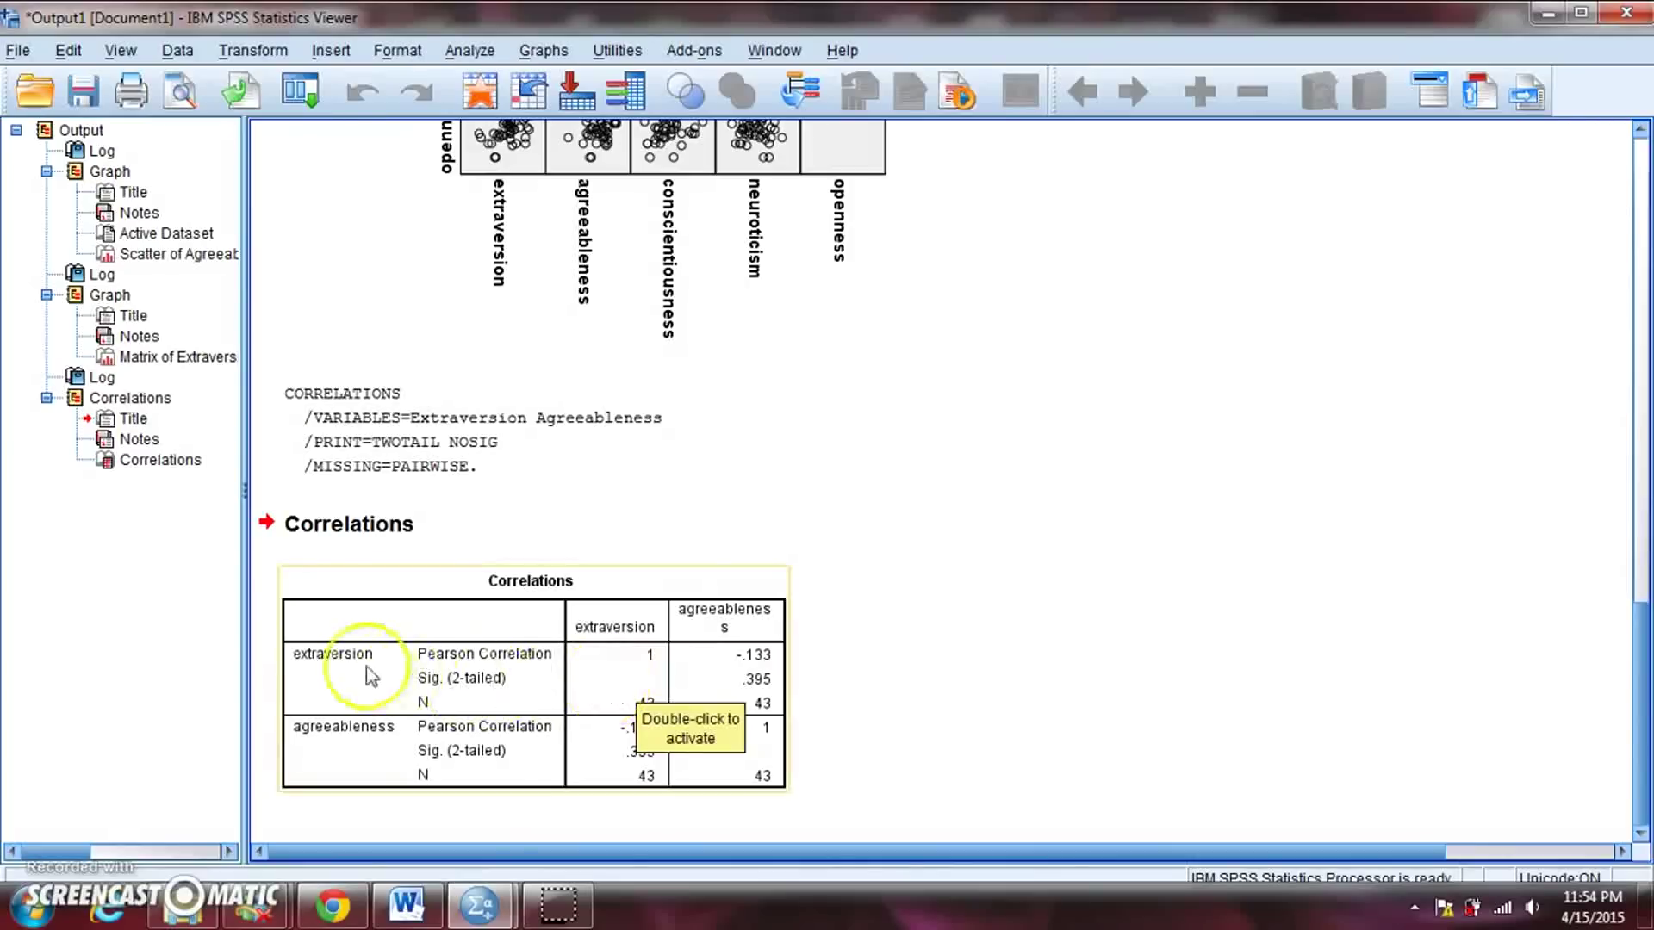
click(911, 646)
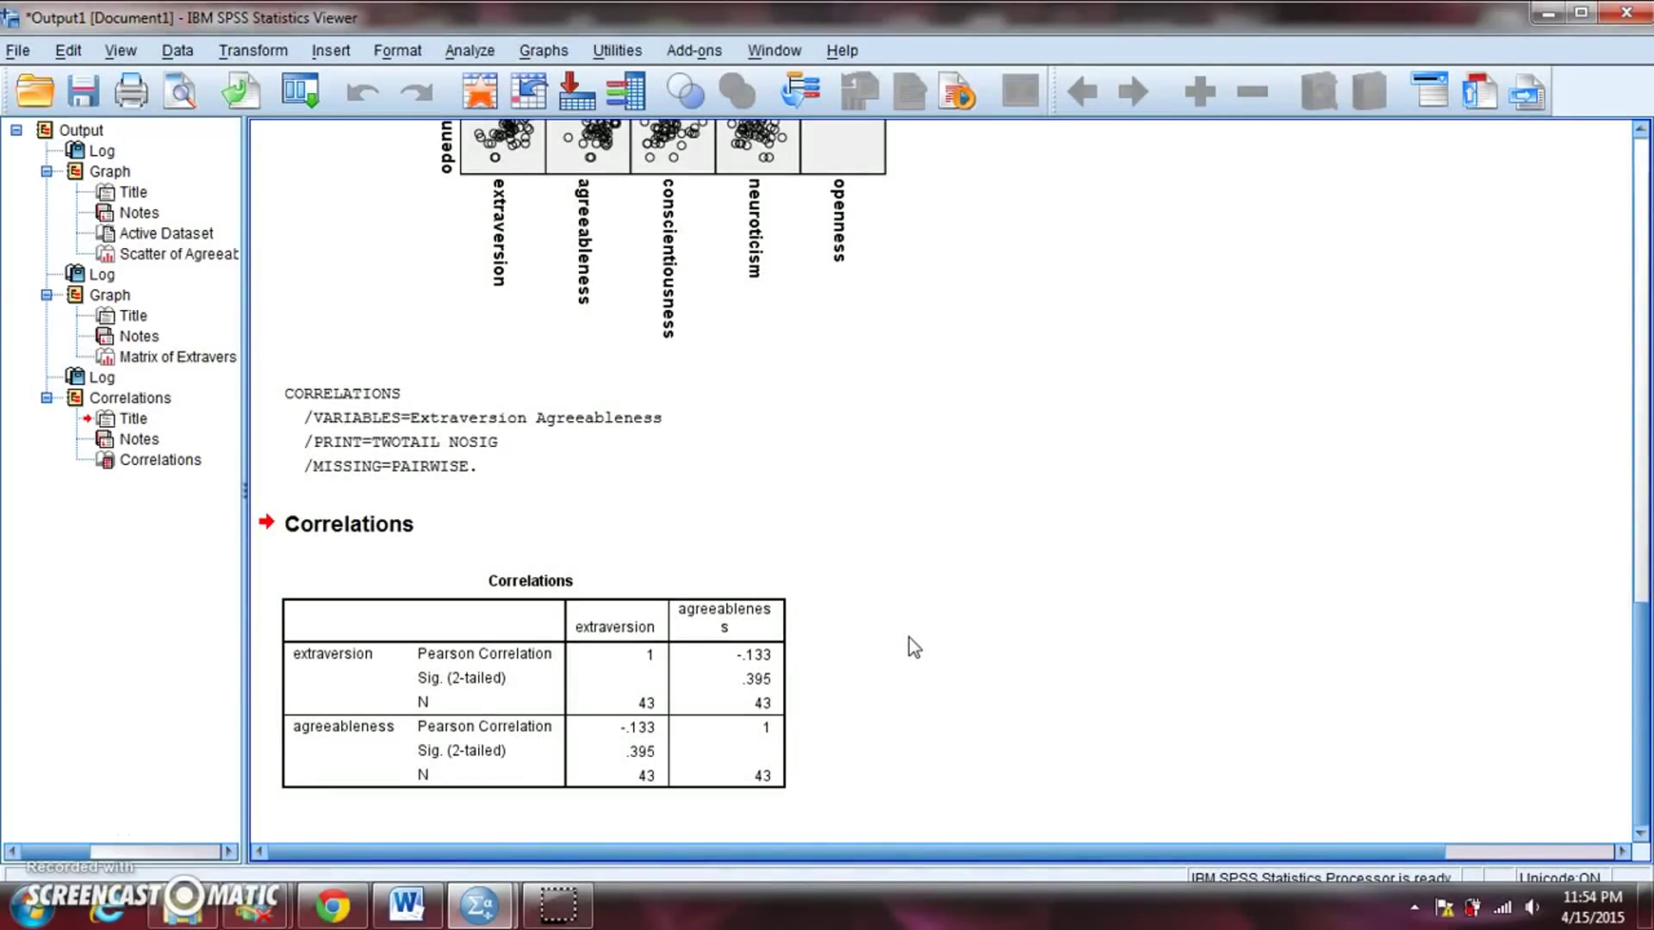
click(642, 655)
click(841, 657)
mouse_move(1049, 598)
mouse_down()
mouse_move(831, 554)
mouse_move(939, 670)
mouse_up()
click(910, 611)
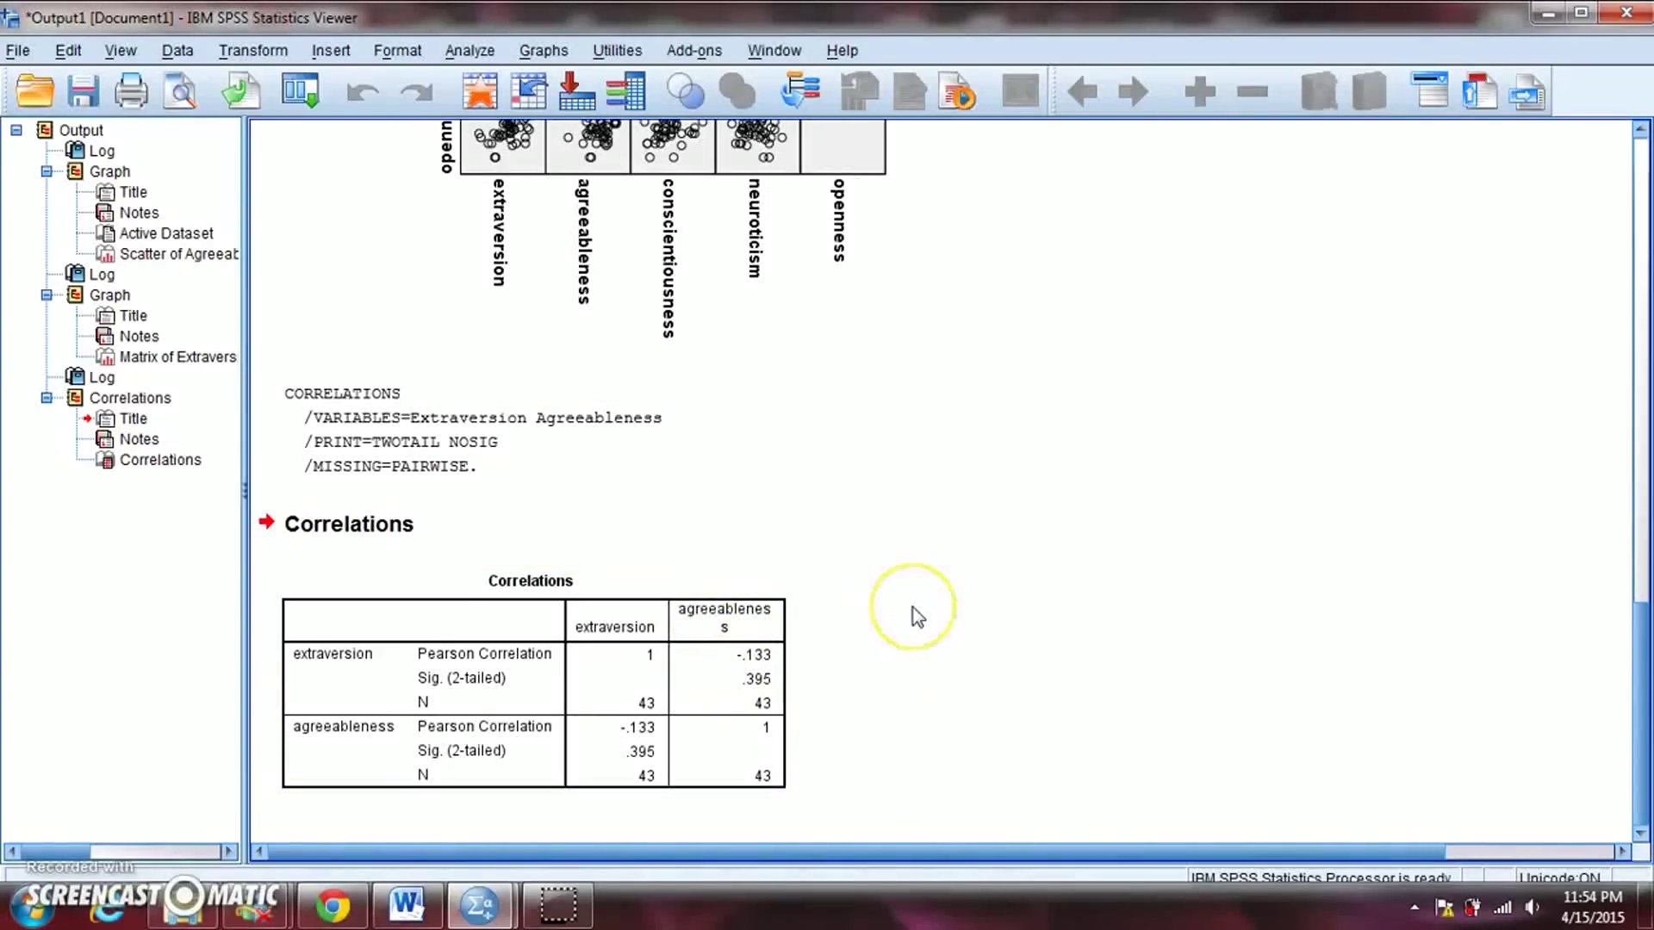
mouse_move(916, 617)
mouse_down()
mouse_move(874, 609)
mouse_move(551, 859)
mouse_up()
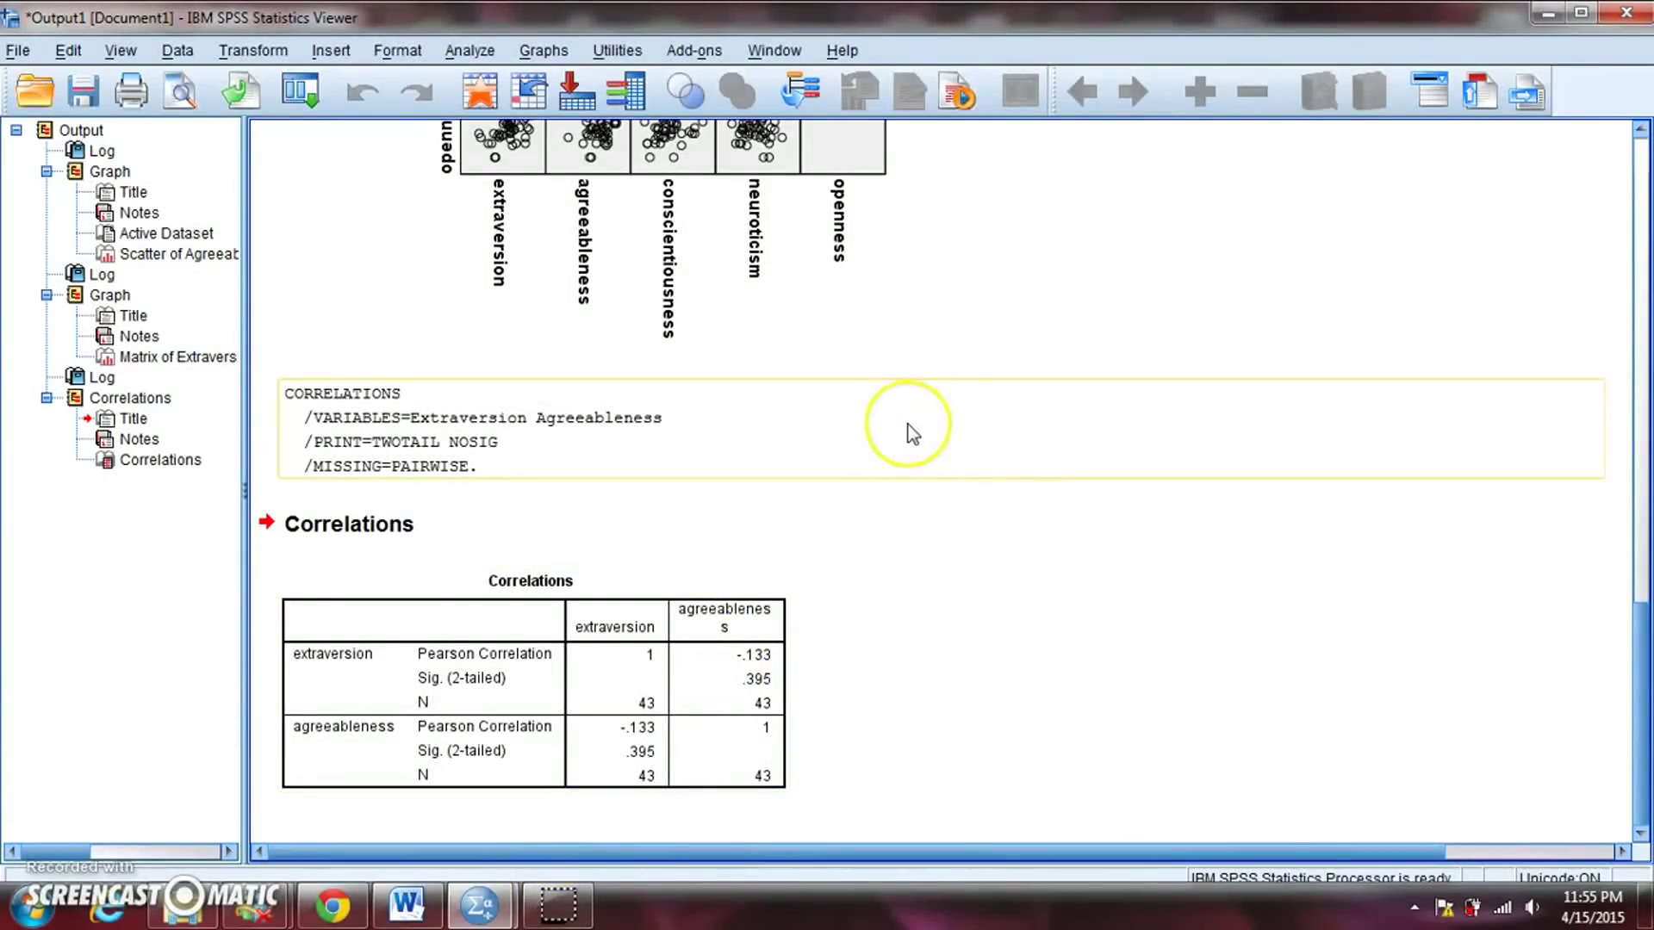
click(899, 527)
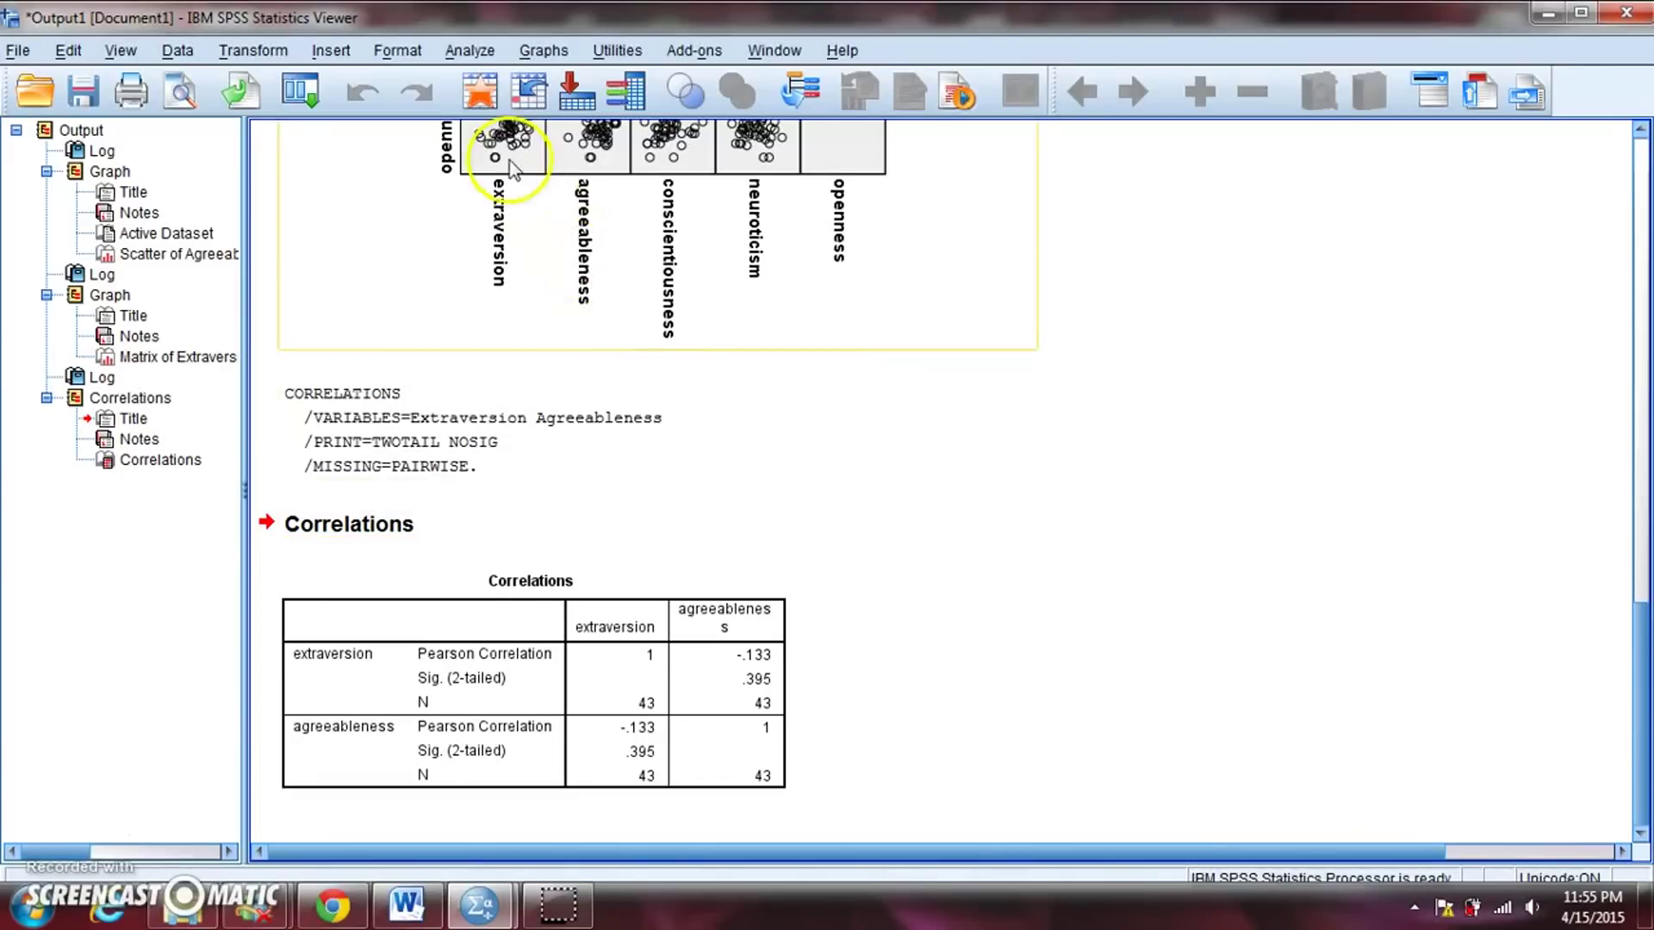
Rerun the two-tailed bivariate Pearson correlation with conscientiousness, neuroticism and openness added to extraversion and agreeableness.
click(468, 53)
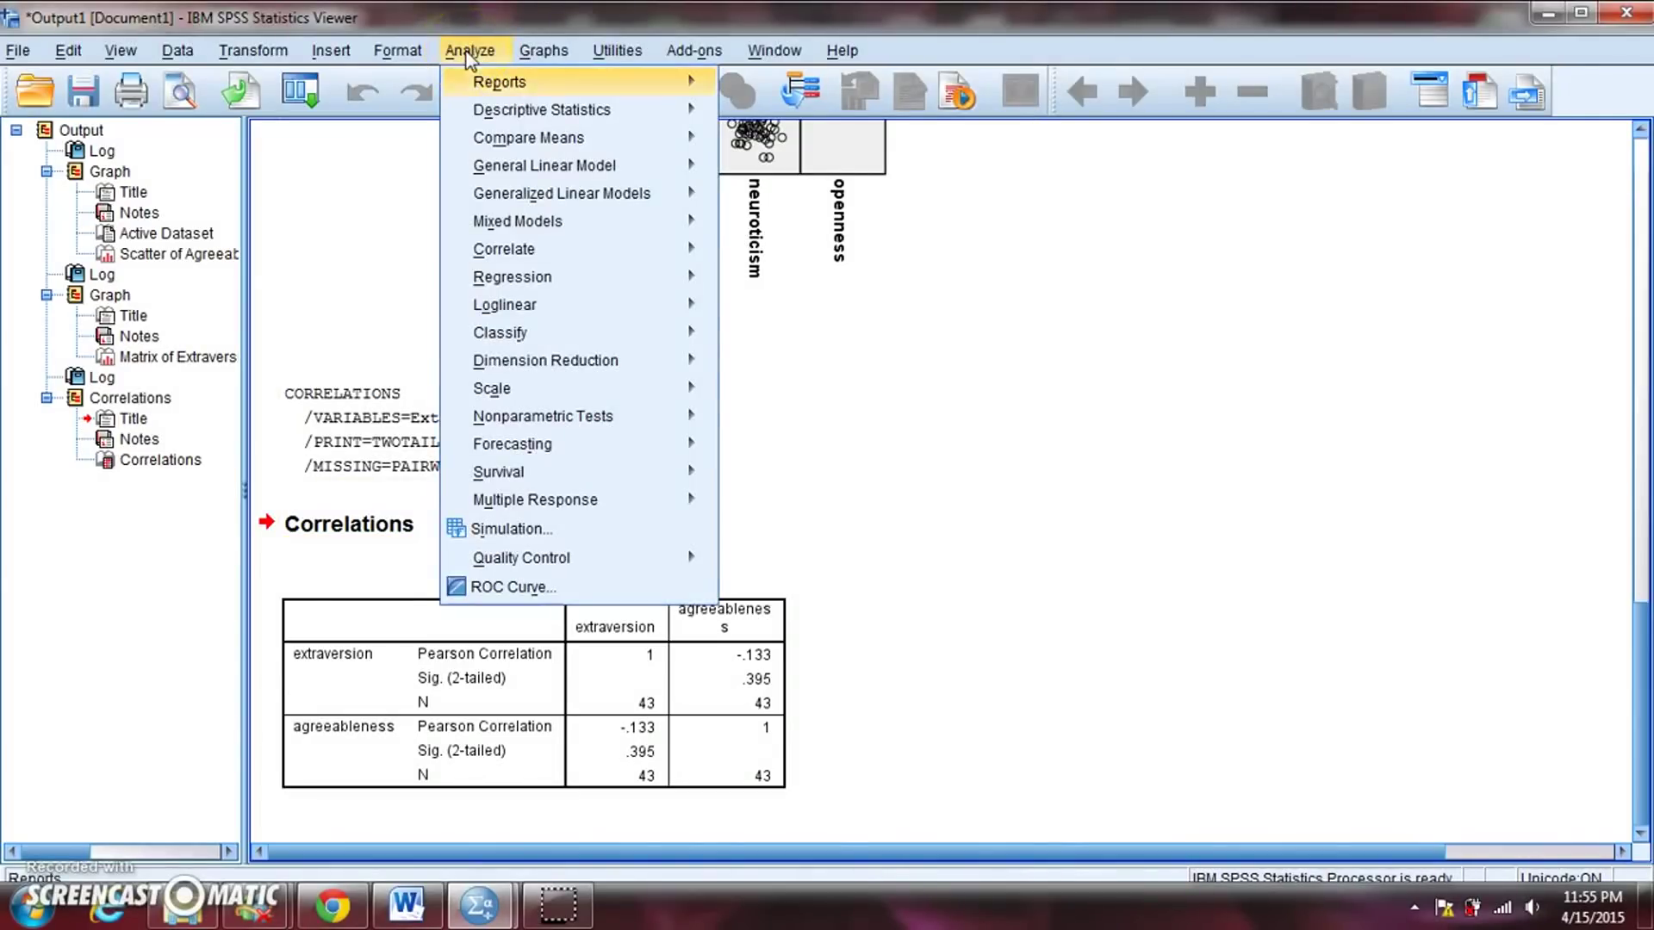
mouse_move(534, 249)
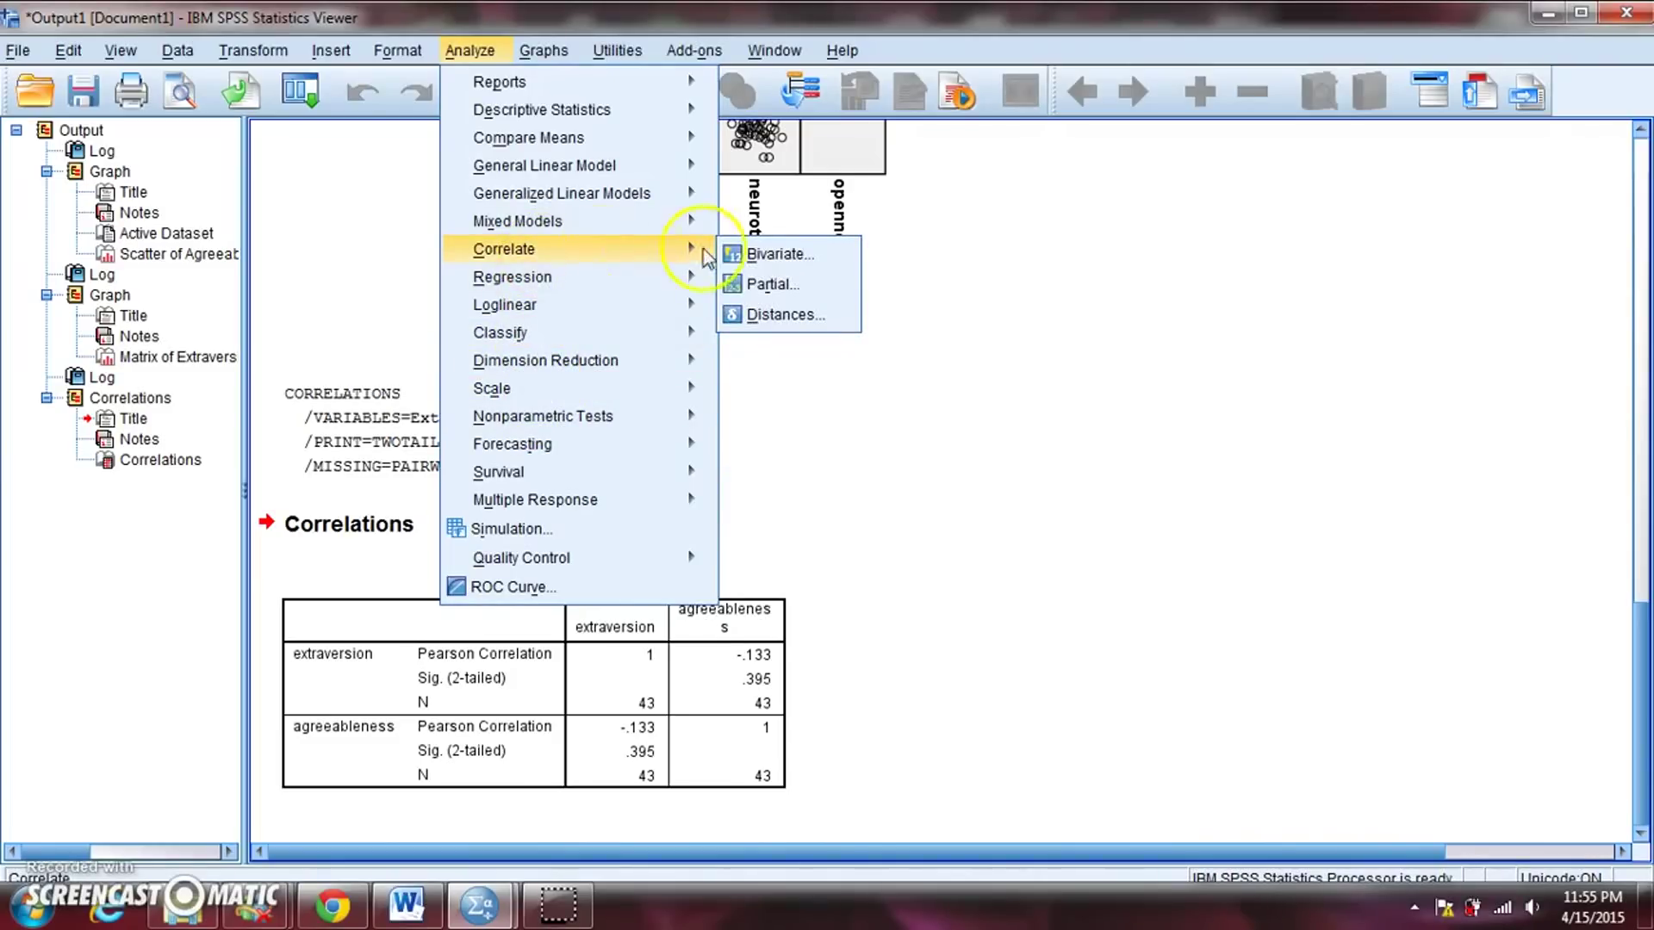
click(763, 251)
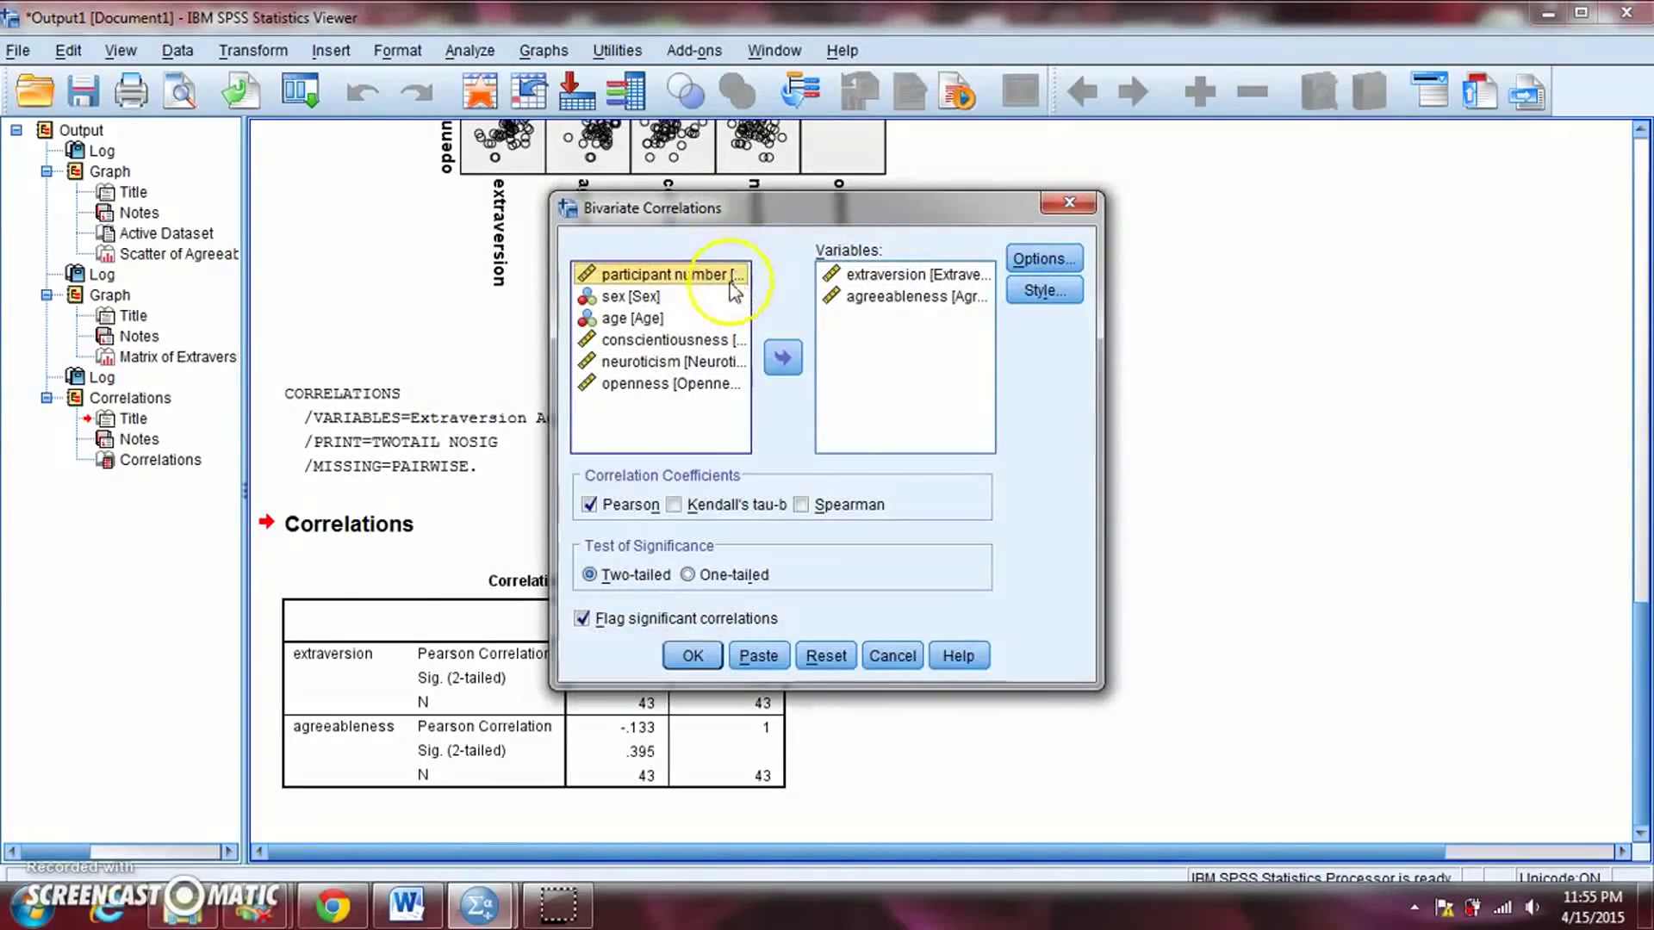
click(668, 343)
click(783, 357)
click(676, 342)
click(768, 362)
click(667, 362)
click(782, 357)
click(693, 656)
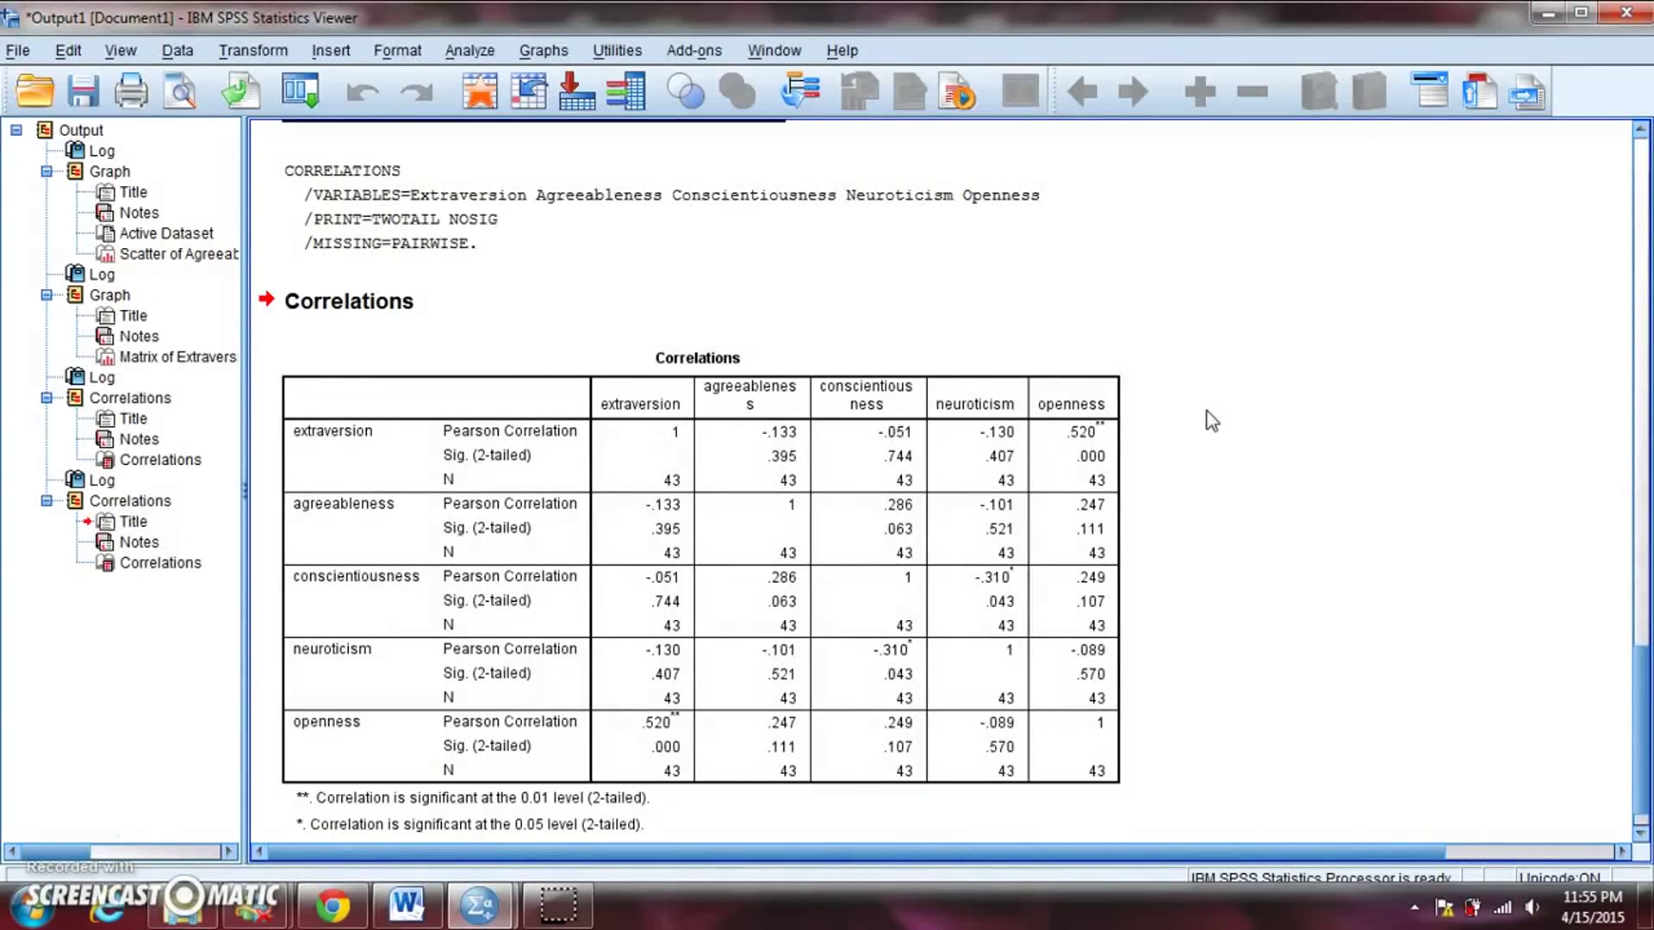
Examine the extraversion row of the five-variable Correlations table, comparing its coefficients and significance values across the other personality variables.
click(1109, 412)
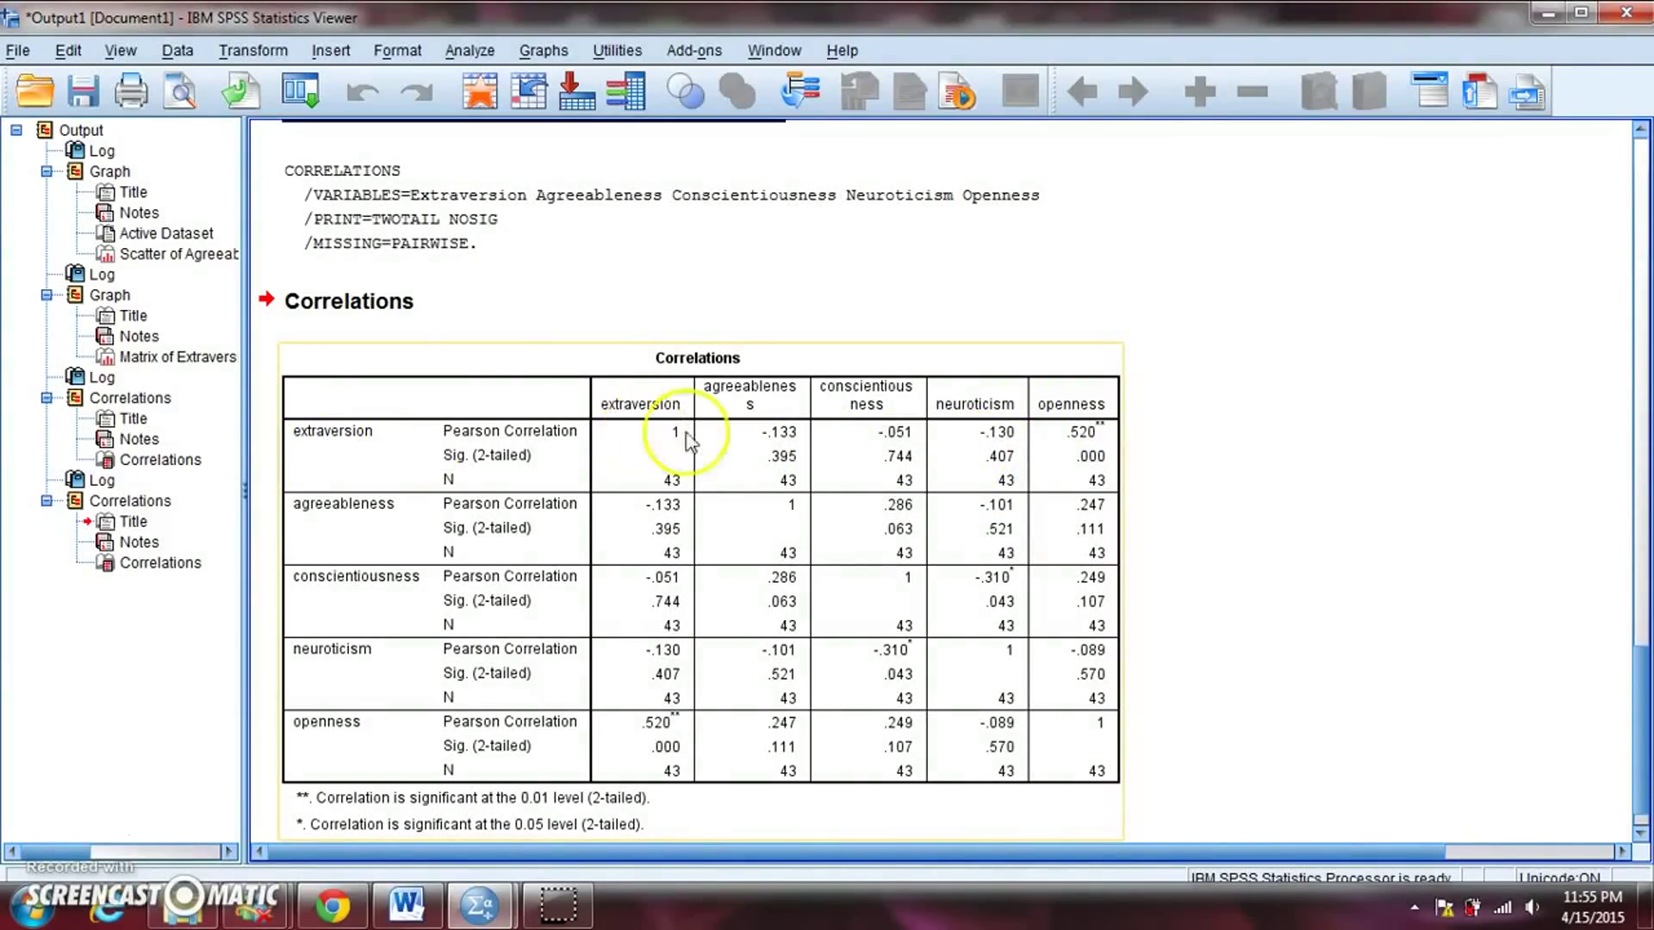
click(984, 250)
click(993, 431)
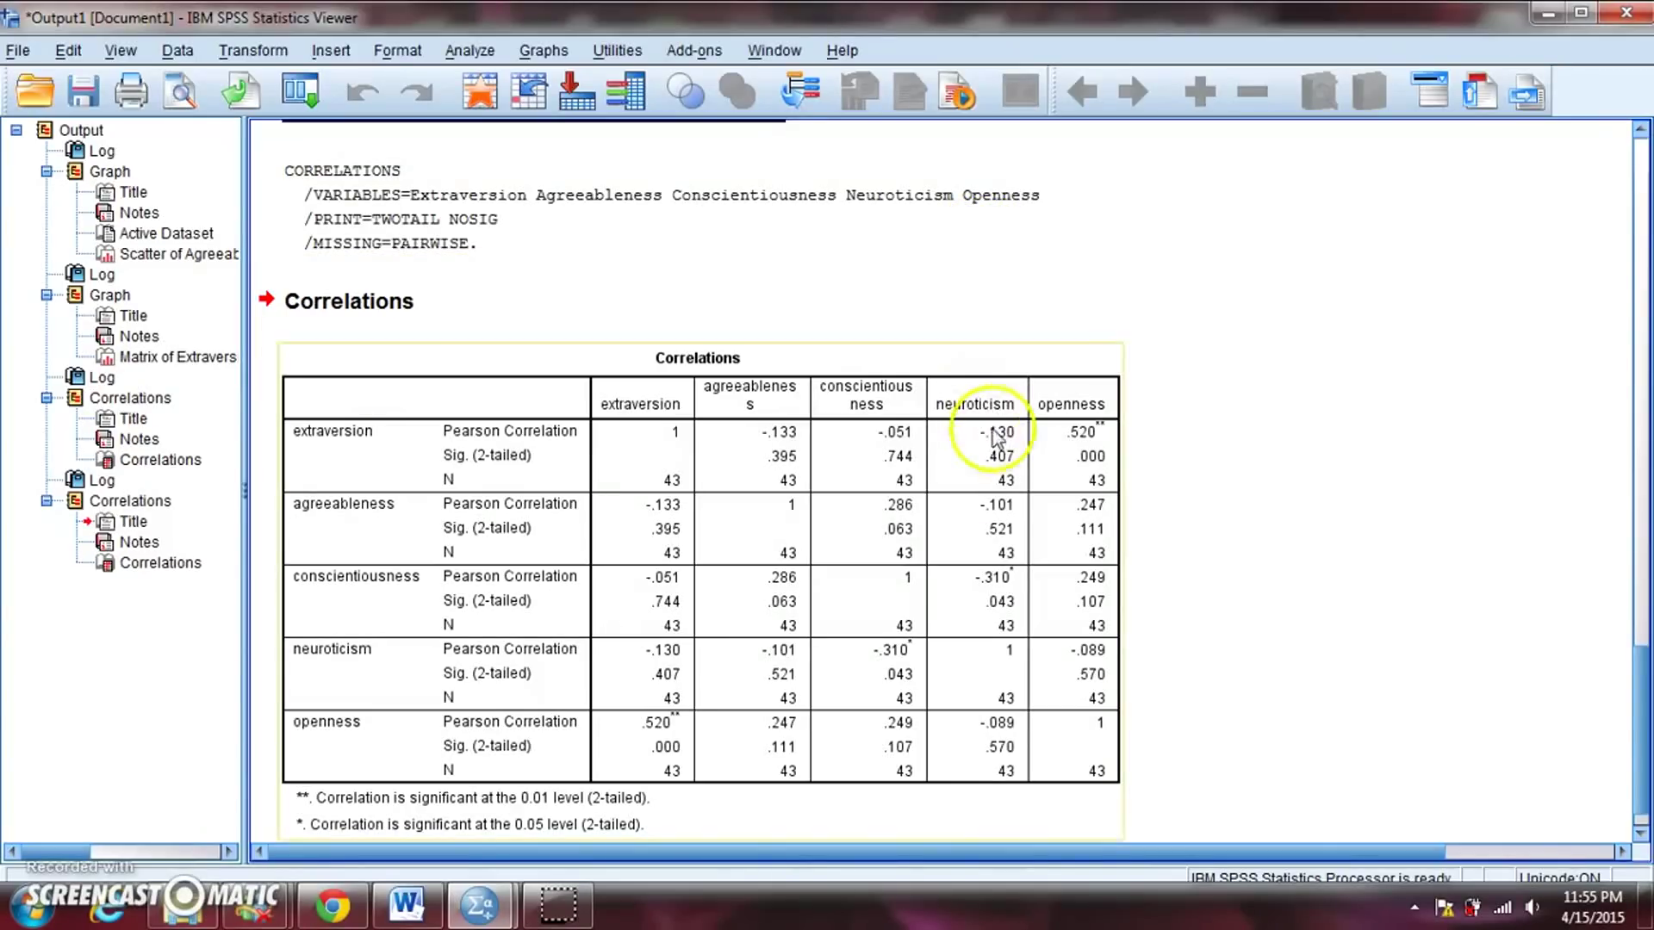
click(1242, 524)
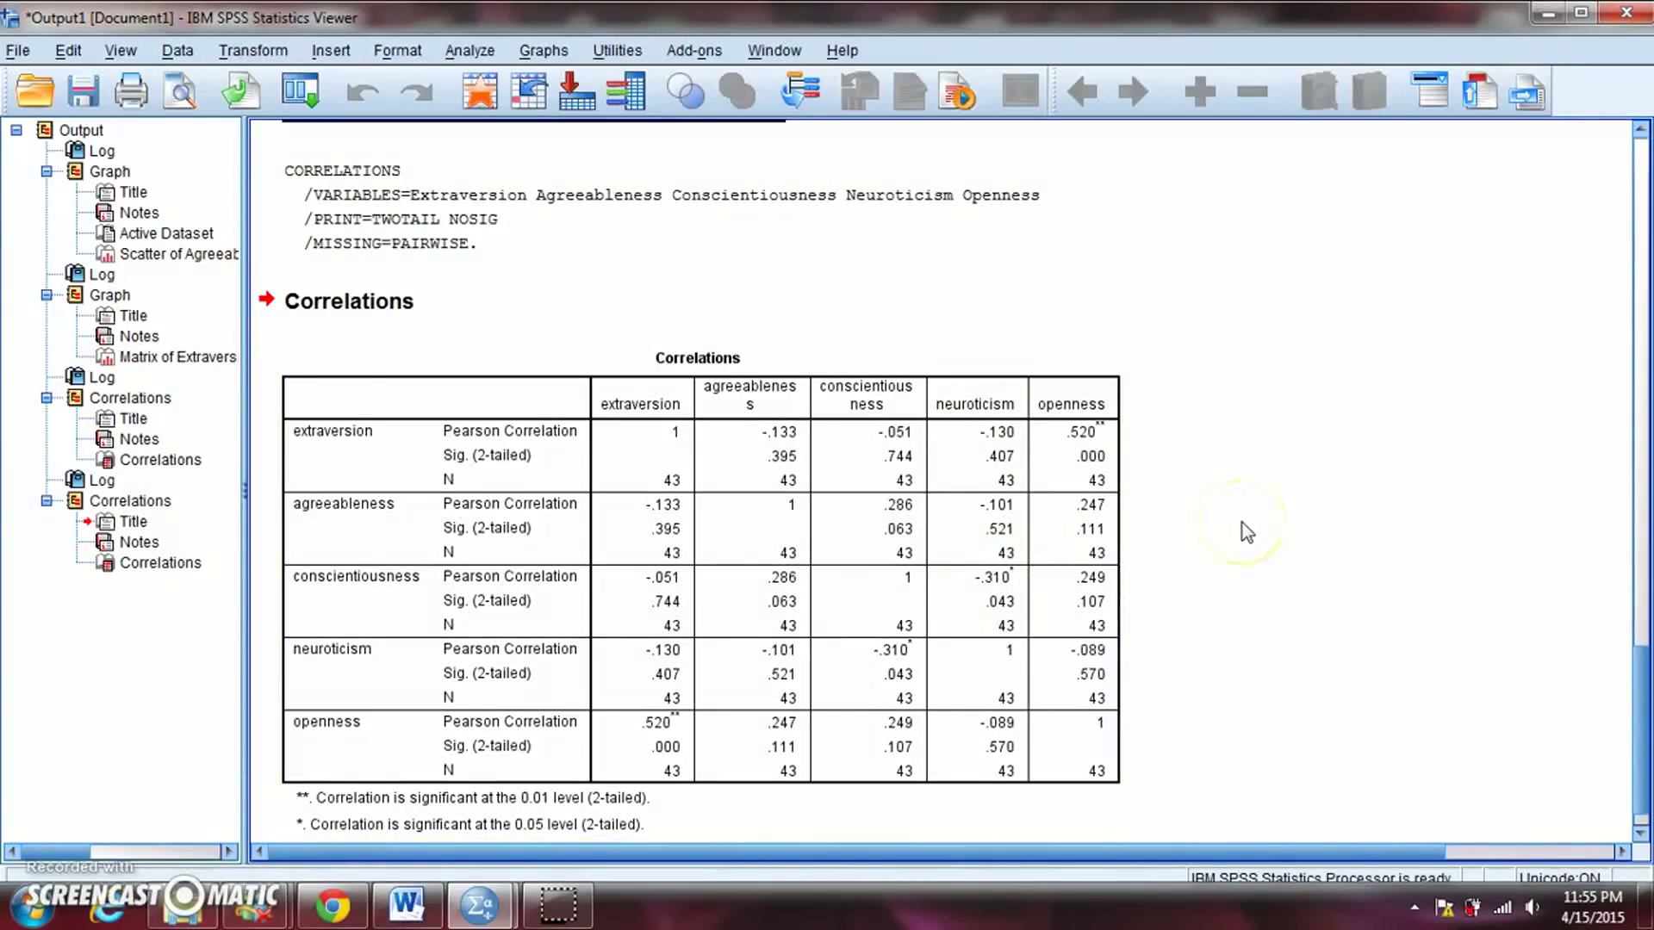
click(1046, 478)
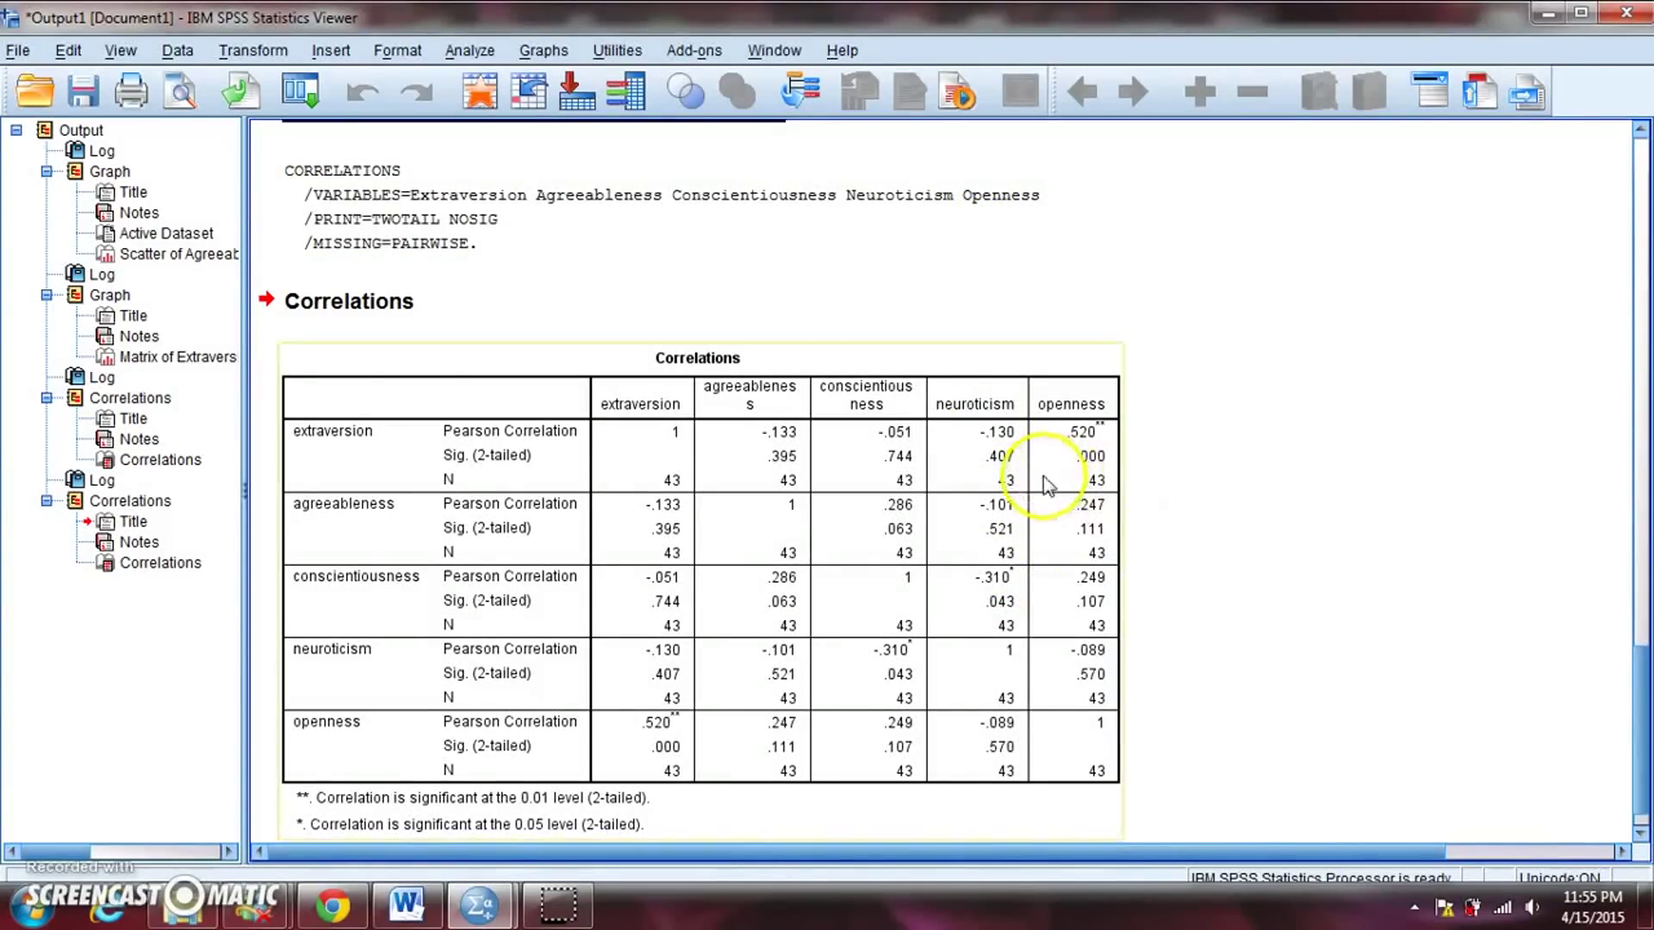